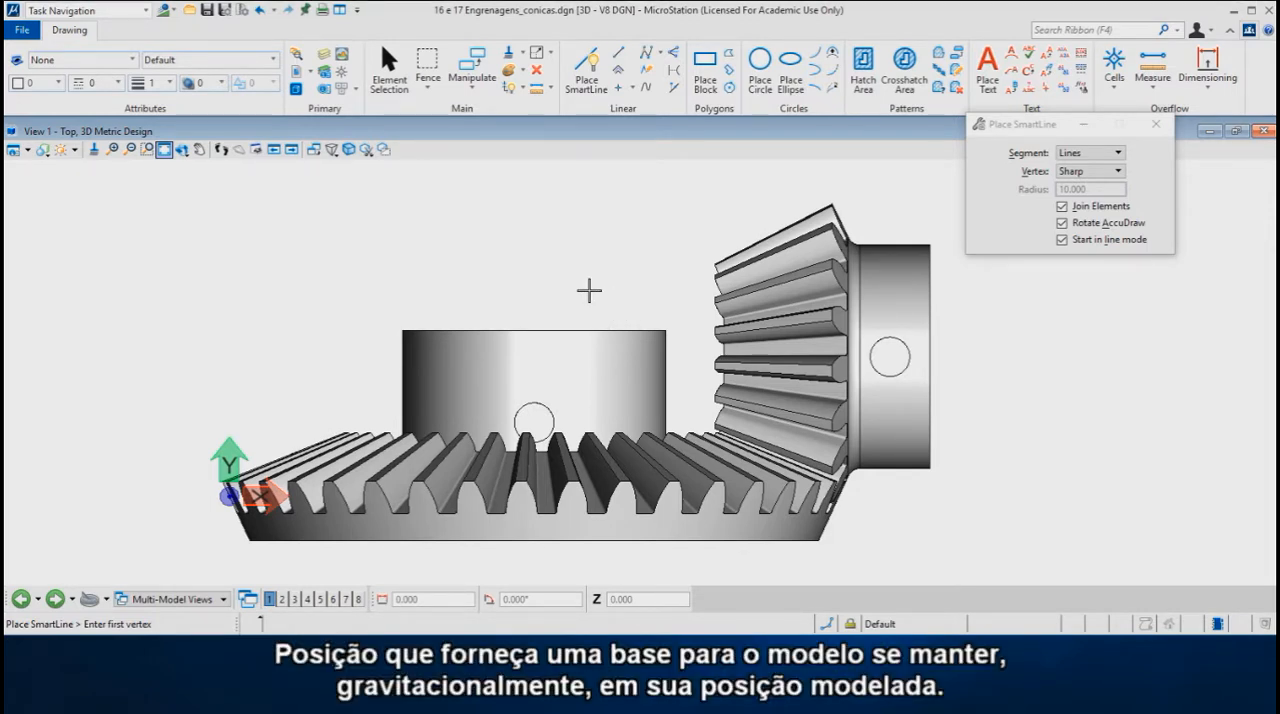
# Step: Display the two bevel gears in the isometric view
pyautogui.scroll(-2, 589, 290)
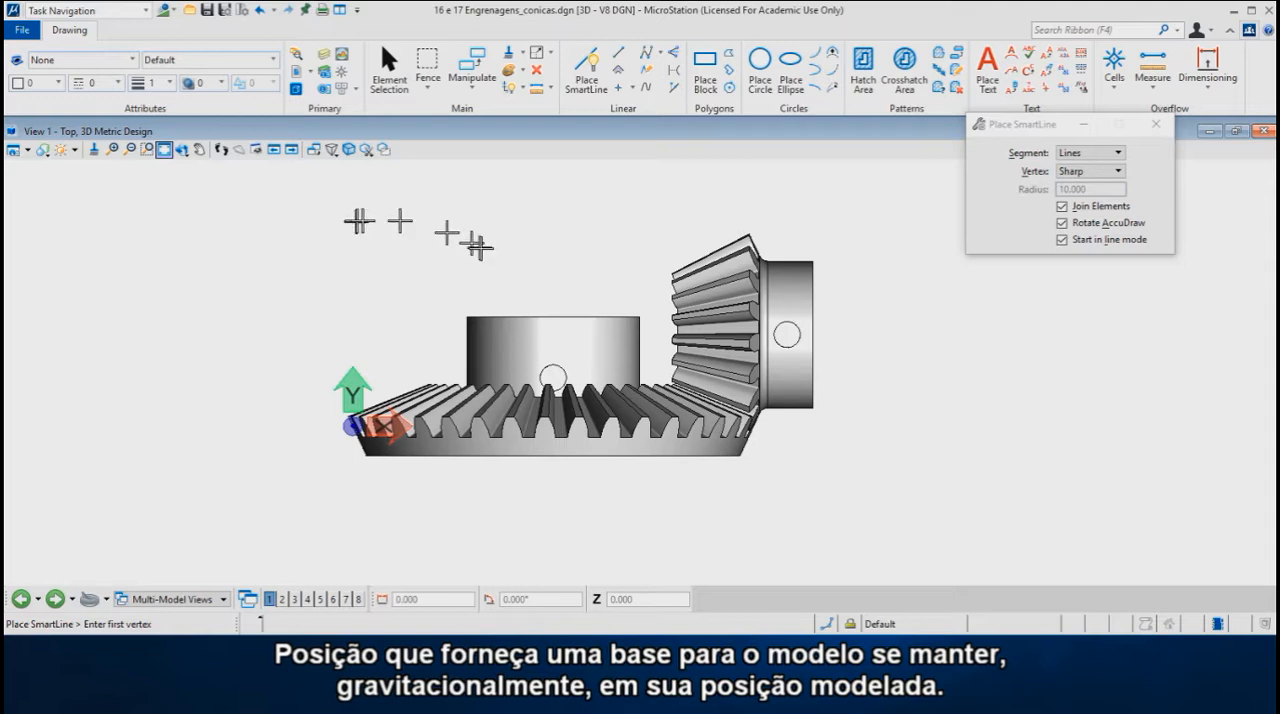
pyautogui.click(533, 232)
pyautogui.rightClick(535, 234)
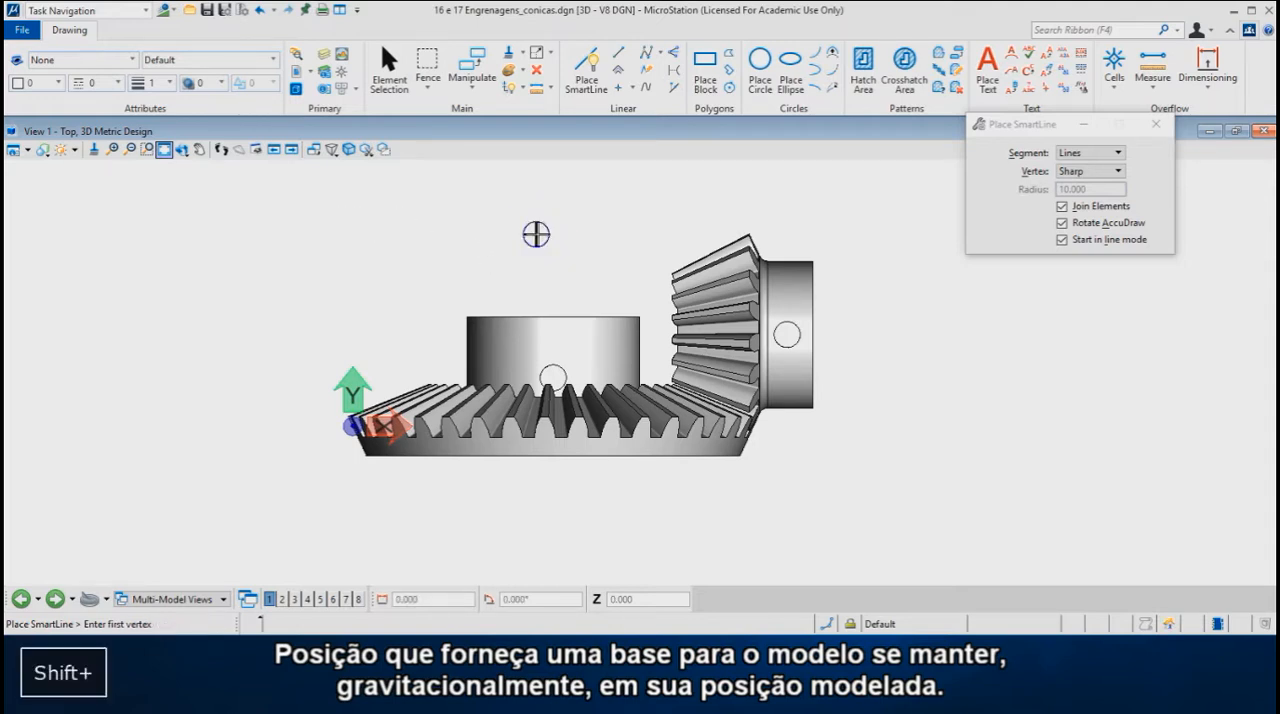
pyautogui.keyDown('shift'); pyautogui.rightClick(533, 234); pyautogui.keyUp('shift')
pyautogui.click(613, 217)
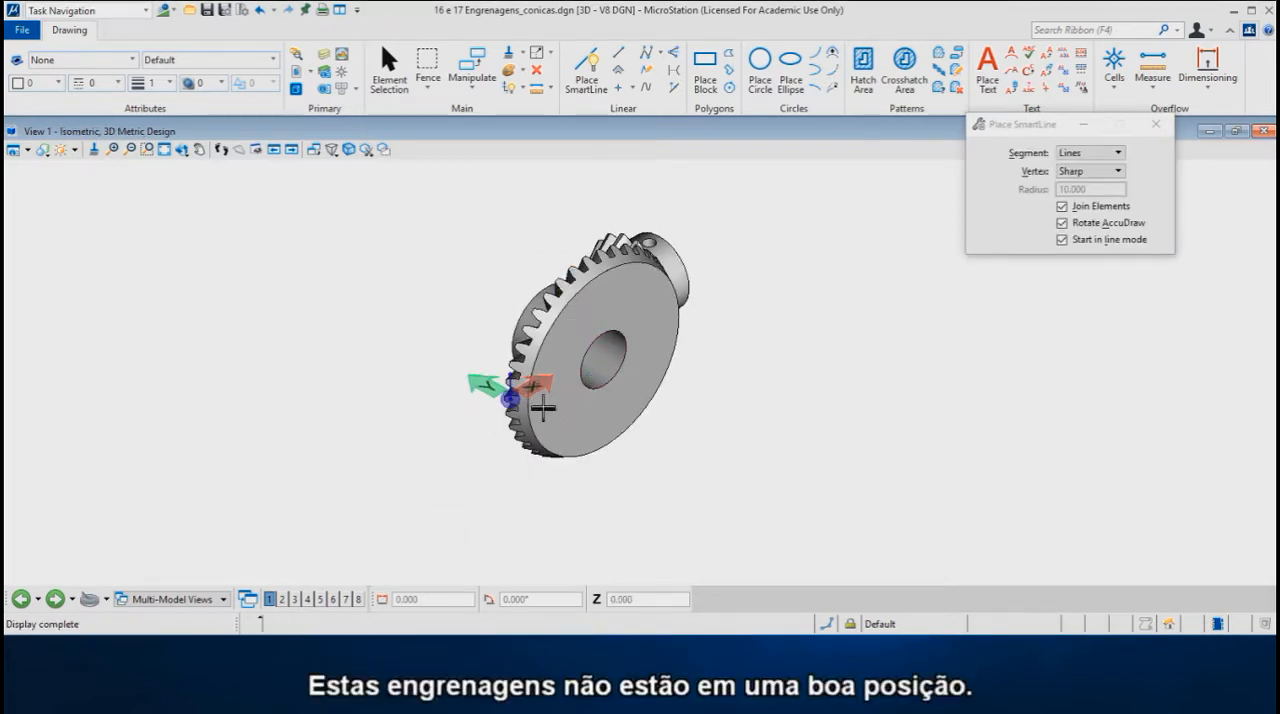
pyautogui.scroll(1, 496, 395)
pyautogui.scroll(-1, 496, 395)
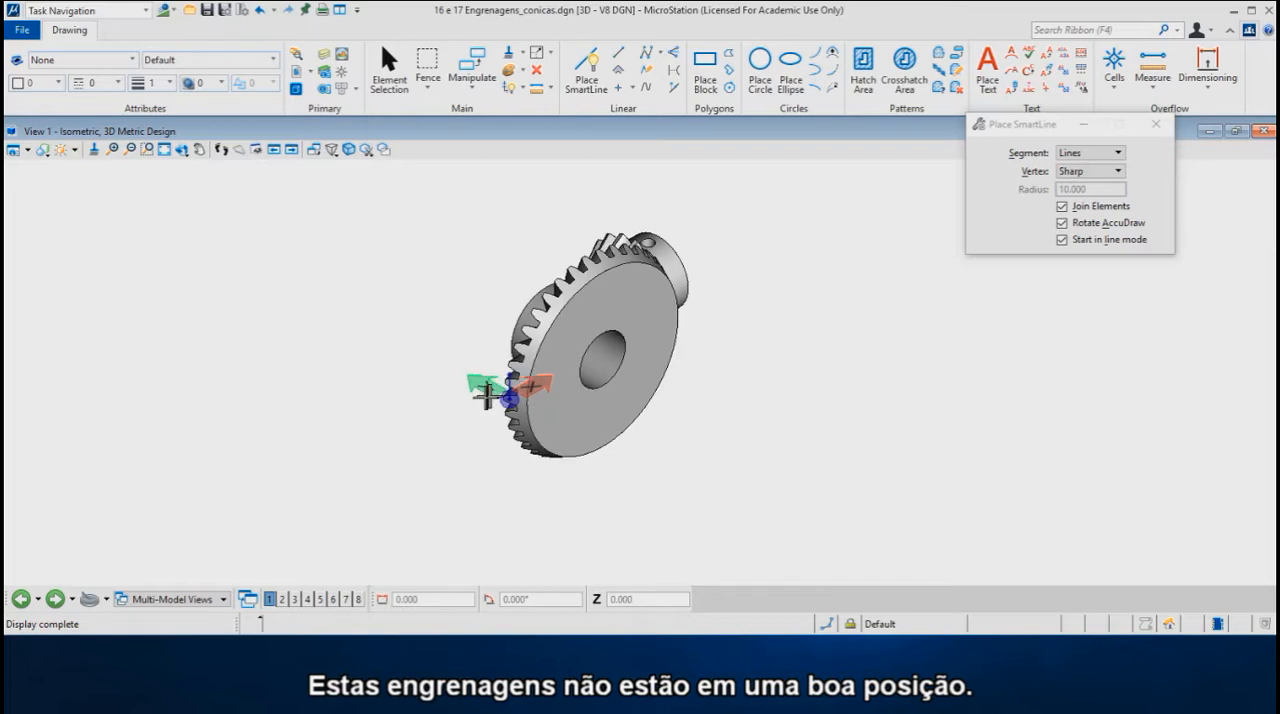
# Step: Select both gears and rotate them 90° by three points about the coordinate system origin in the side plane, laying the large gear flat, and deselect them
pyautogui.rightClick(751, 260)
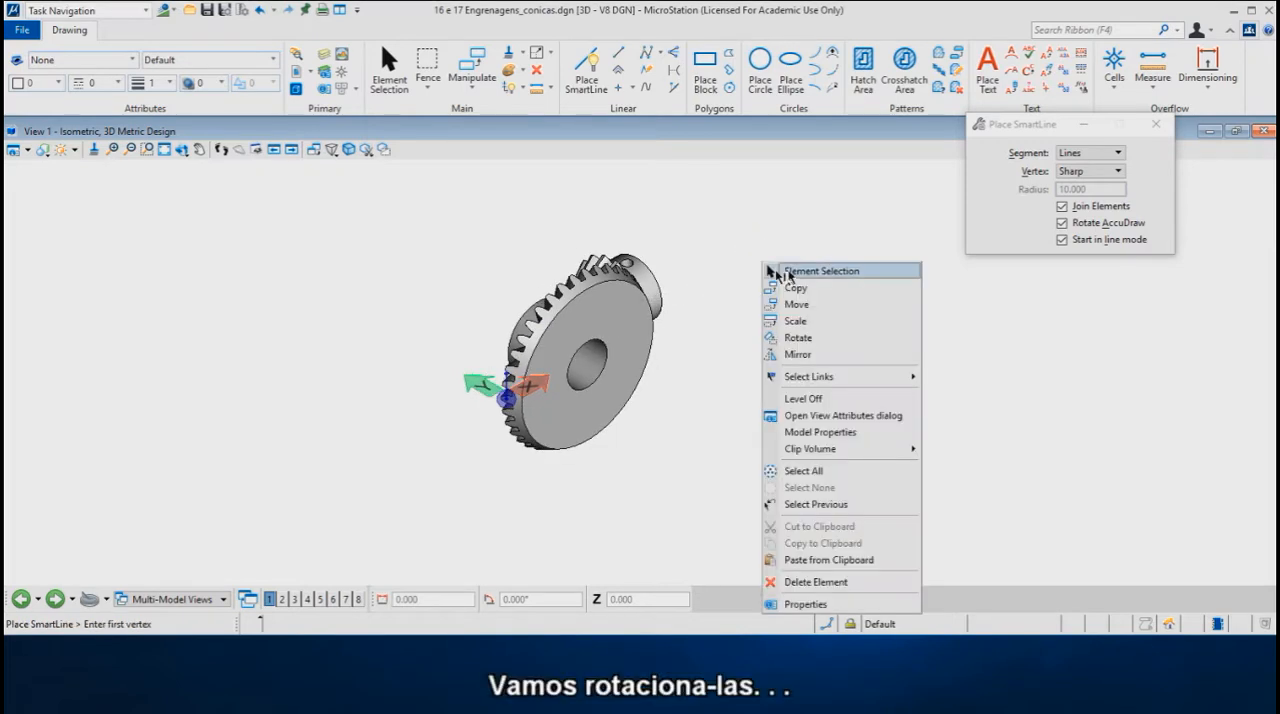
pyautogui.click(800, 270)
pyautogui.moveTo(762, 229); pyautogui.dragTo(452, 484)
pyautogui.rightClick(742, 287)
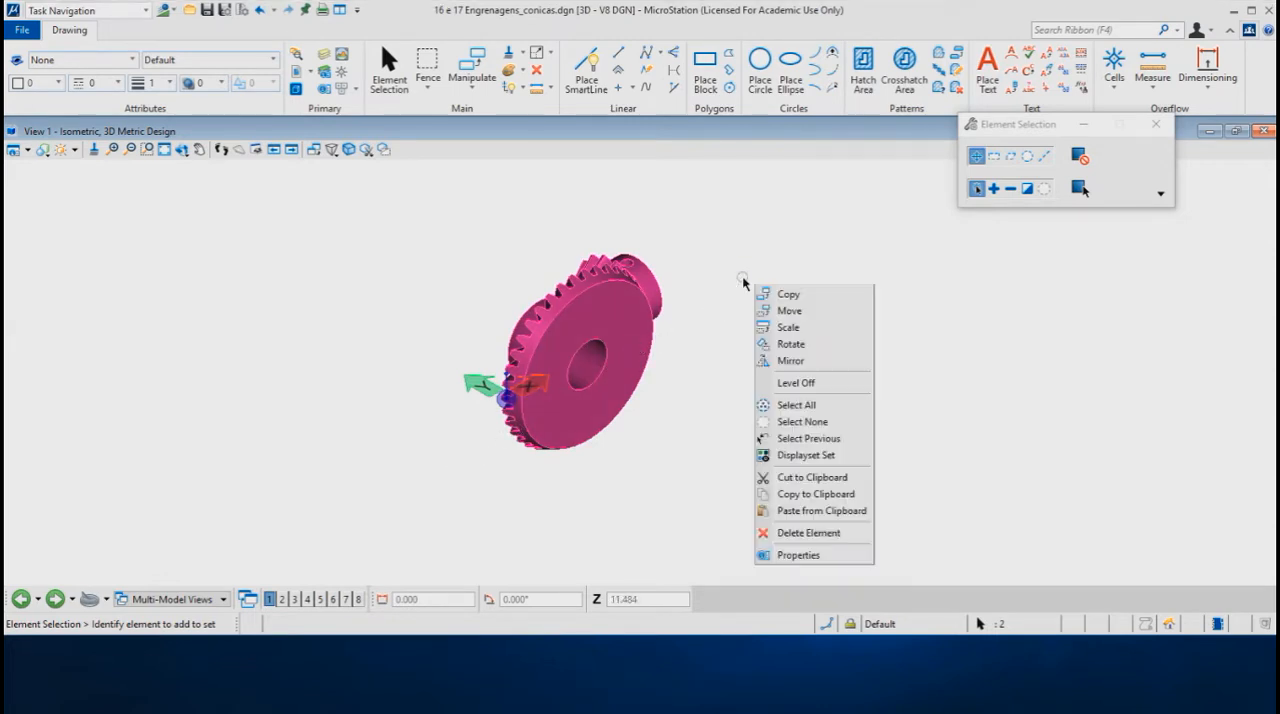
pyautogui.click(798, 344)
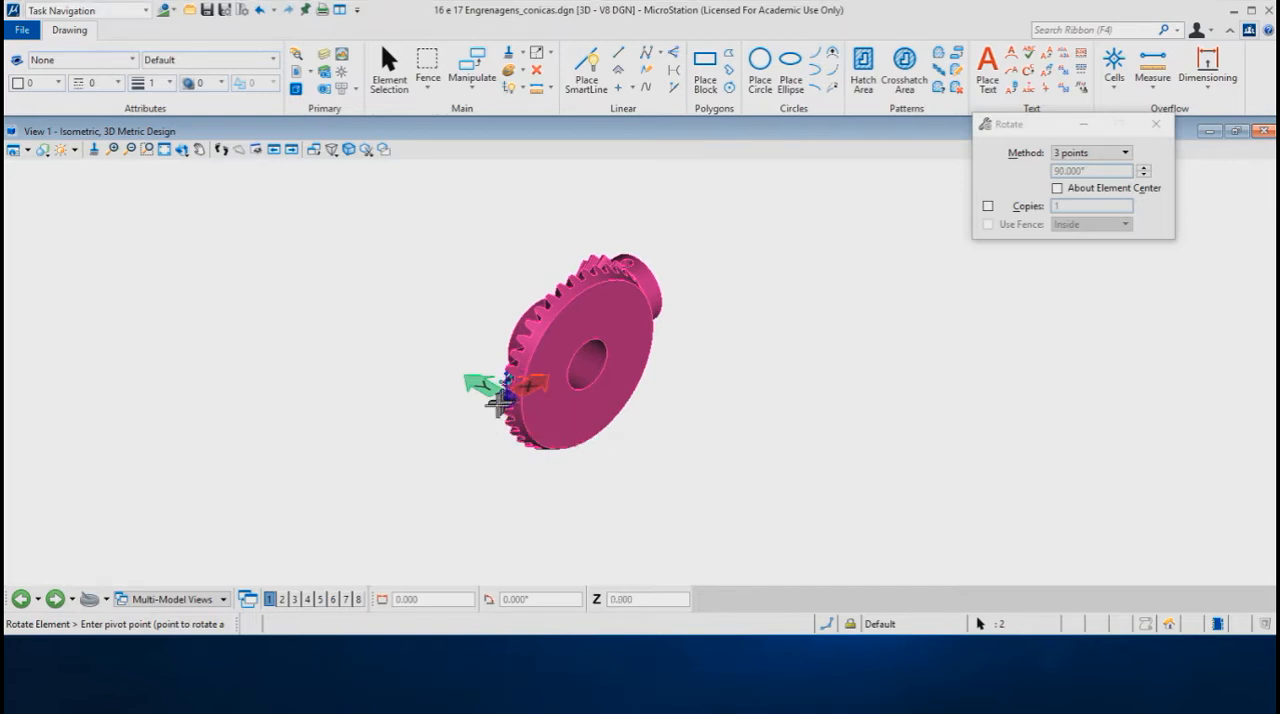
pyautogui.click(501, 402)
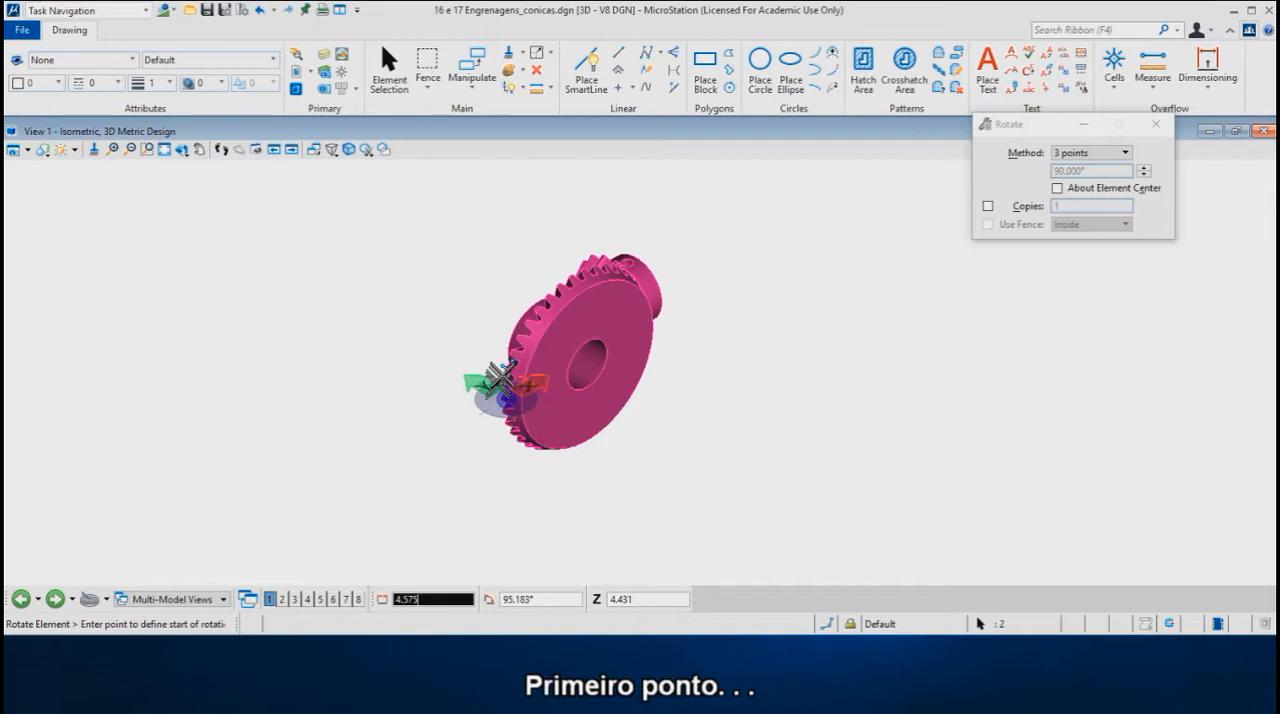
pyautogui.press('f')
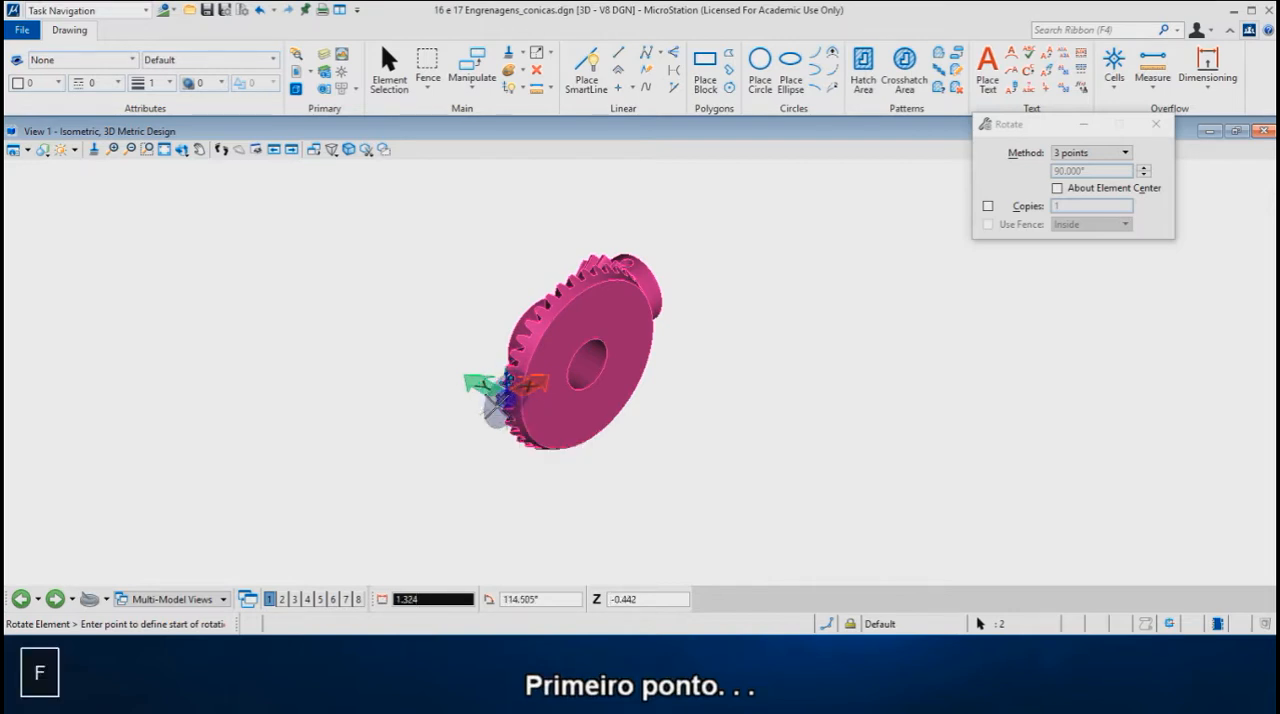
pyautogui.press('s')
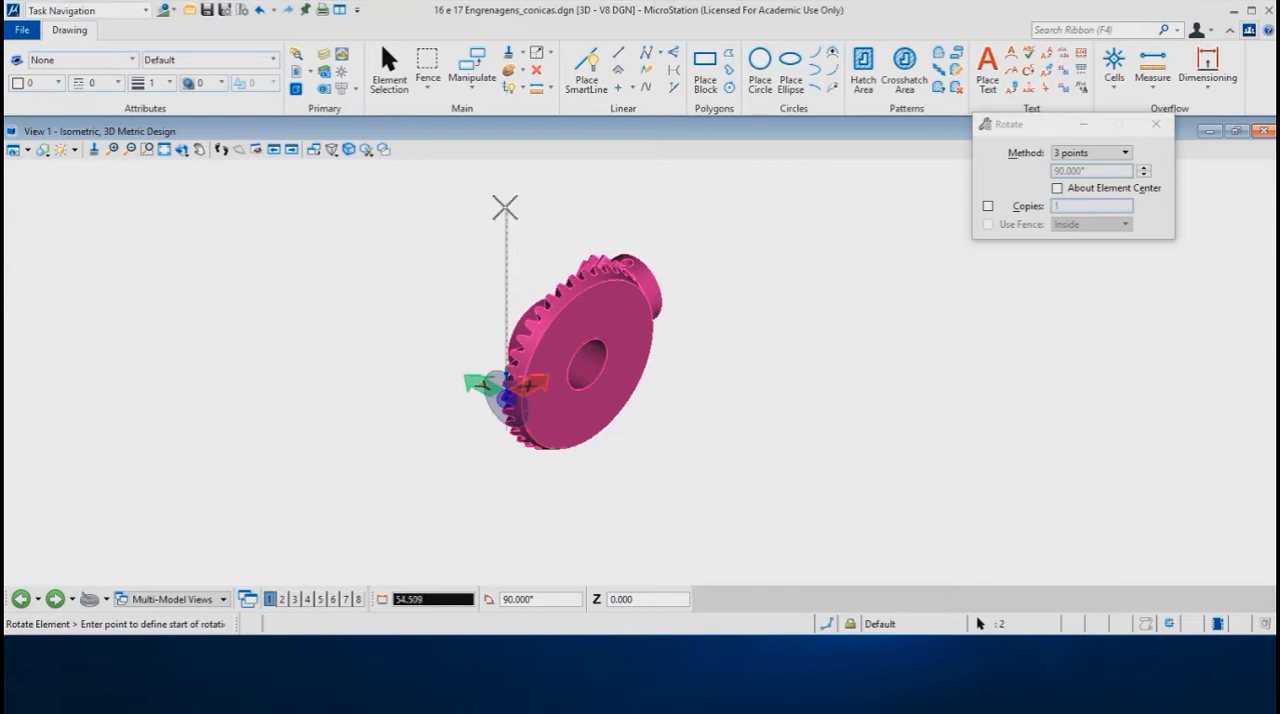
pyautogui.click(505, 207)
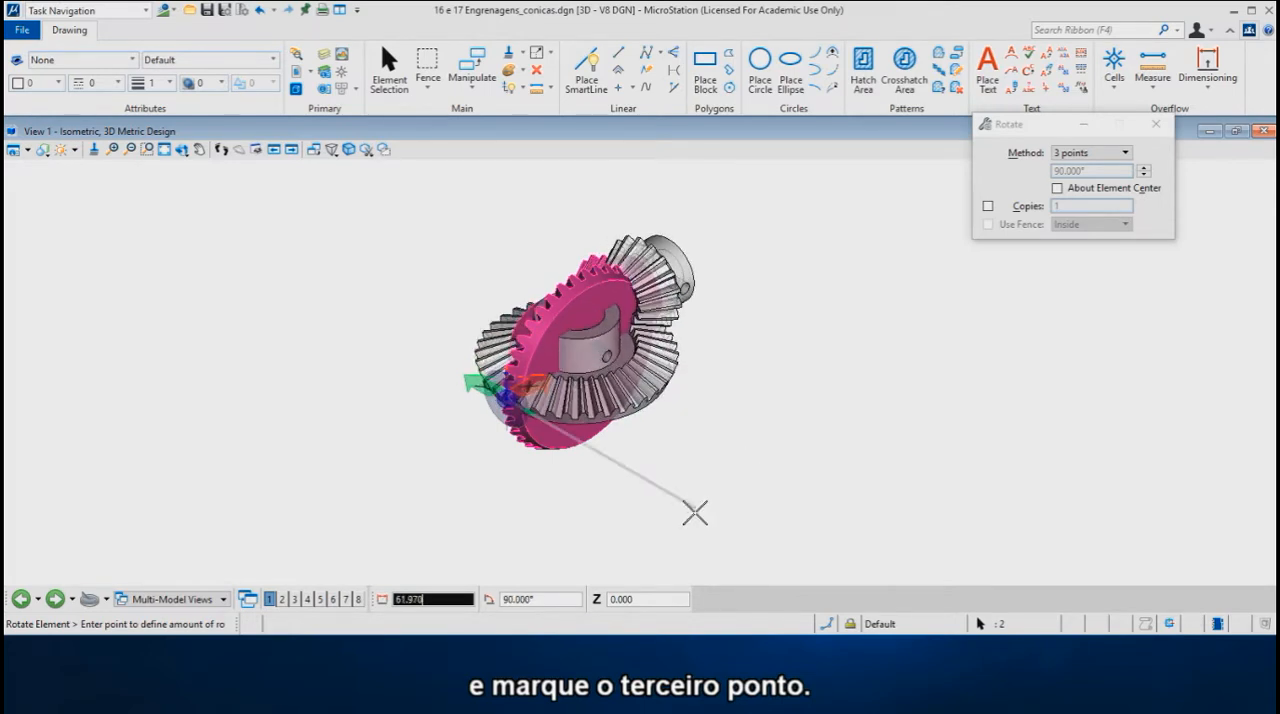
pyautogui.click(695, 512)
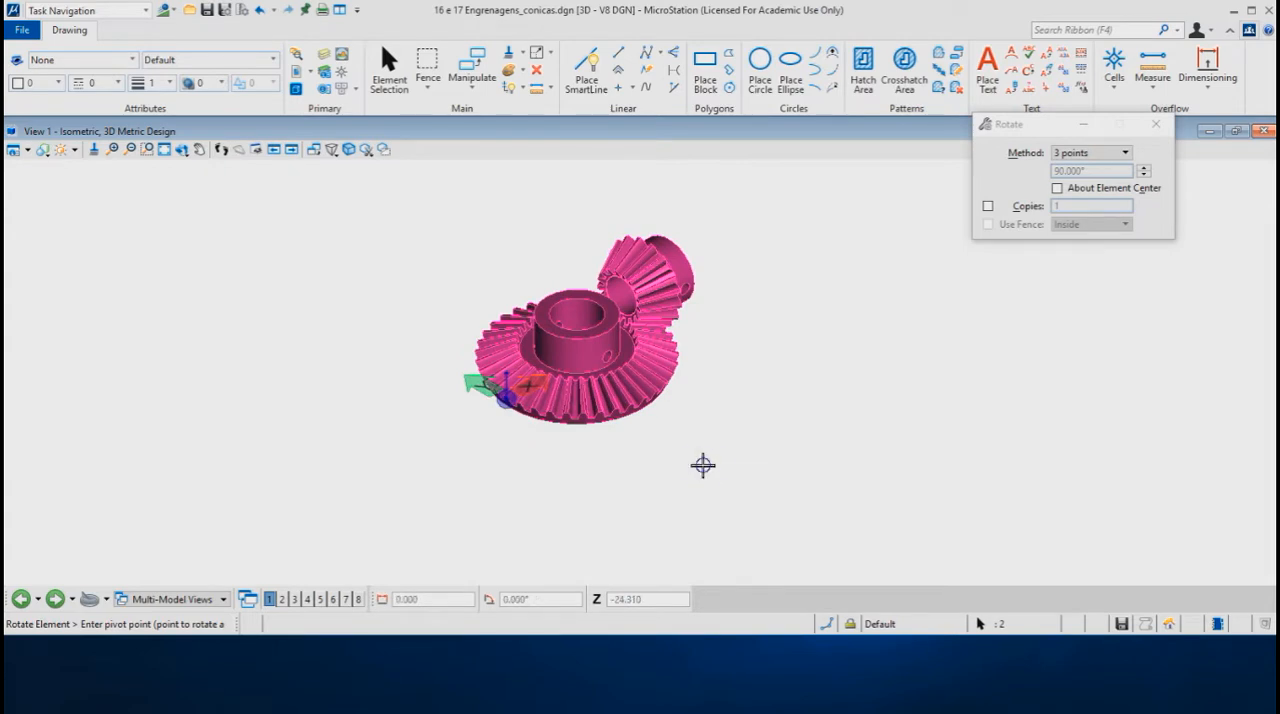
pyautogui.rightClick(706, 470)
pyautogui.click(771, 200)
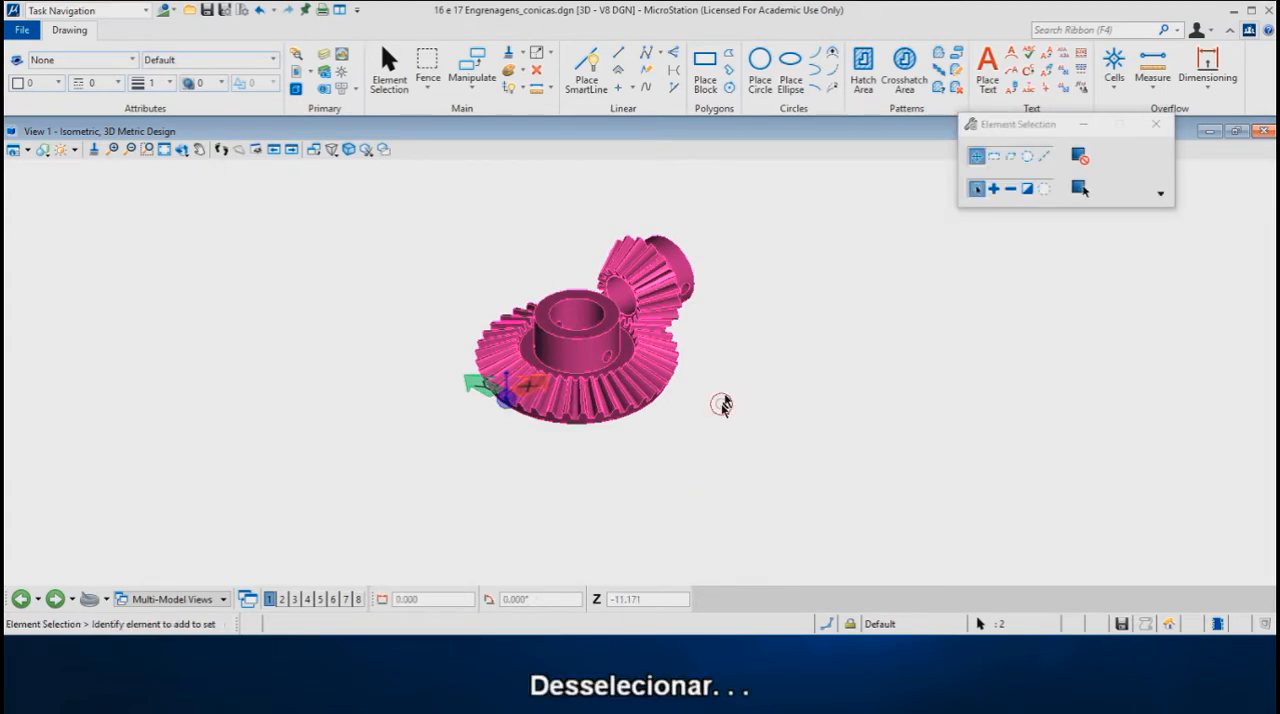
pyautogui.click(720, 405)
# Step: Rotate the pinion 90° by three points in the front plane about its hub's outer edge so that the hub faces down
pyautogui.scroll(1, 716, 301)
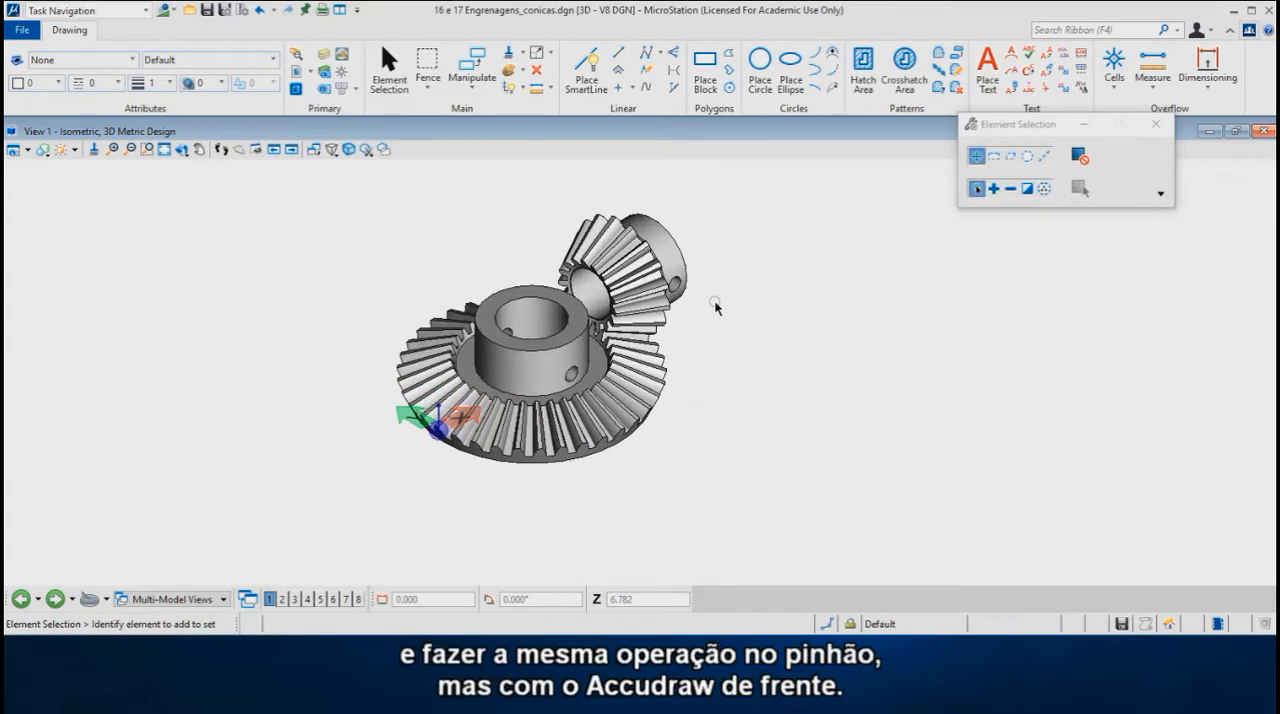
pyautogui.scroll(2, 720, 255)
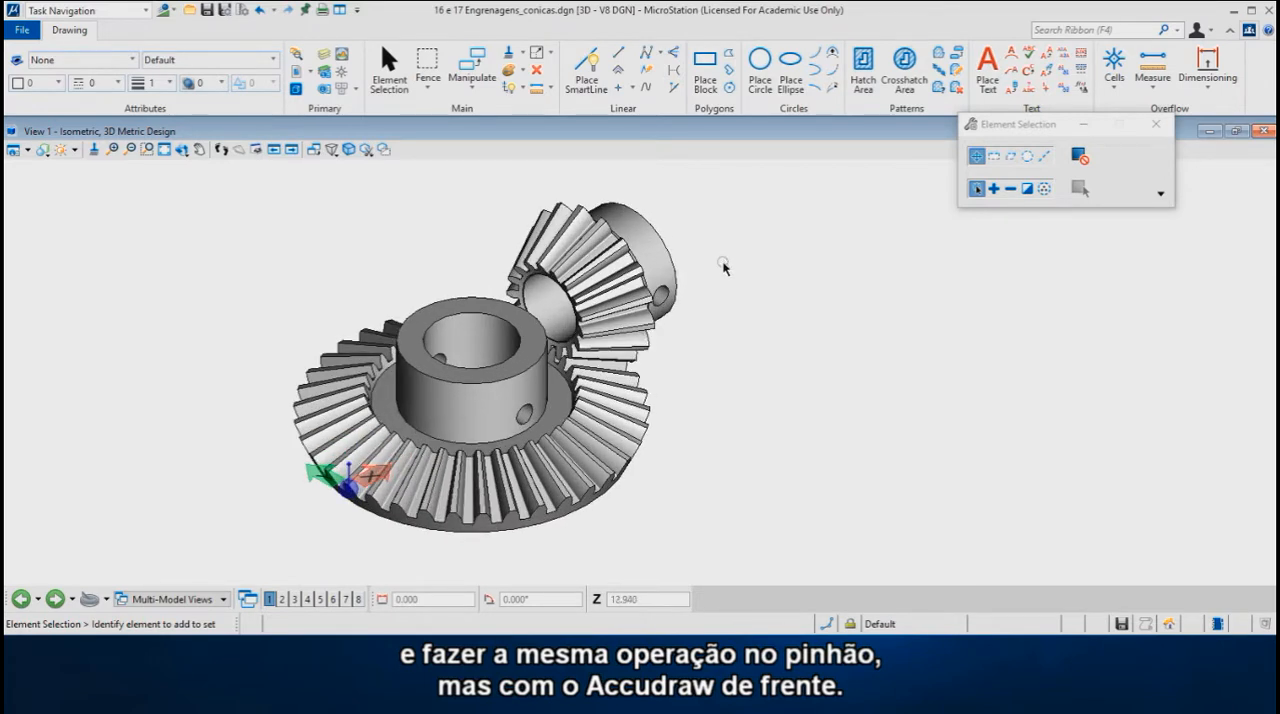
pyautogui.rightClick(722, 259)
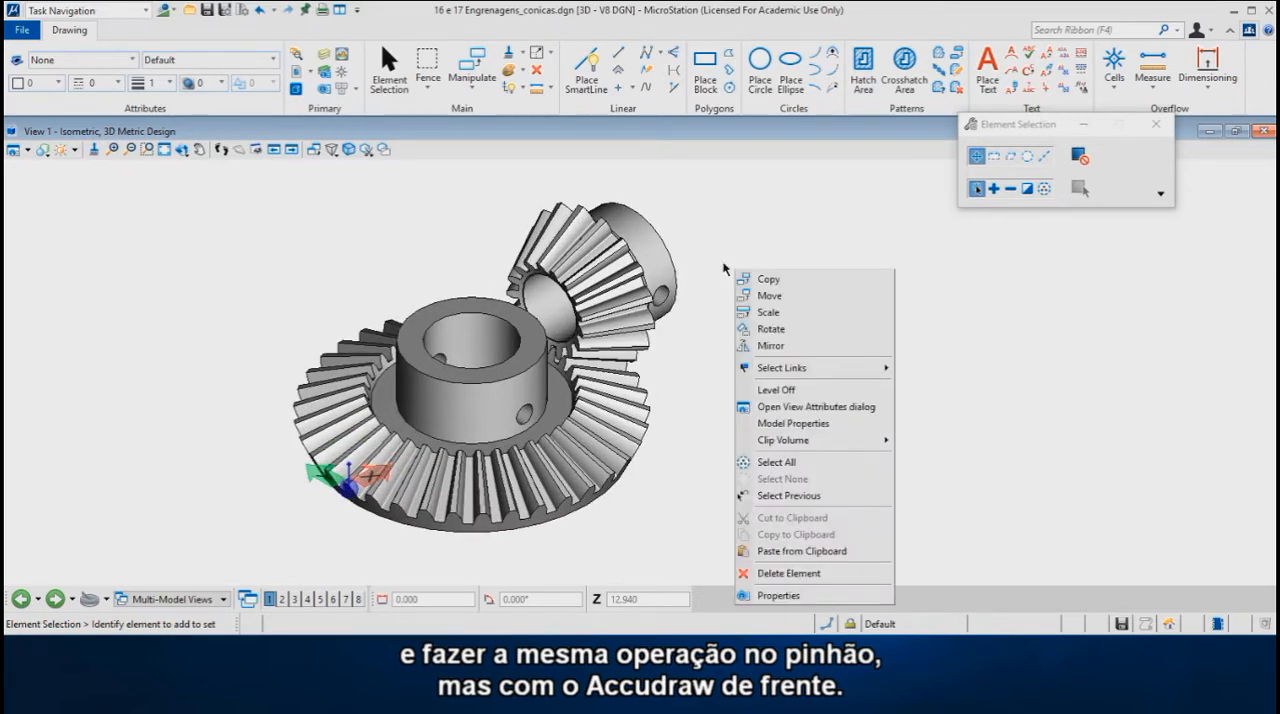
pyautogui.click(770, 329)
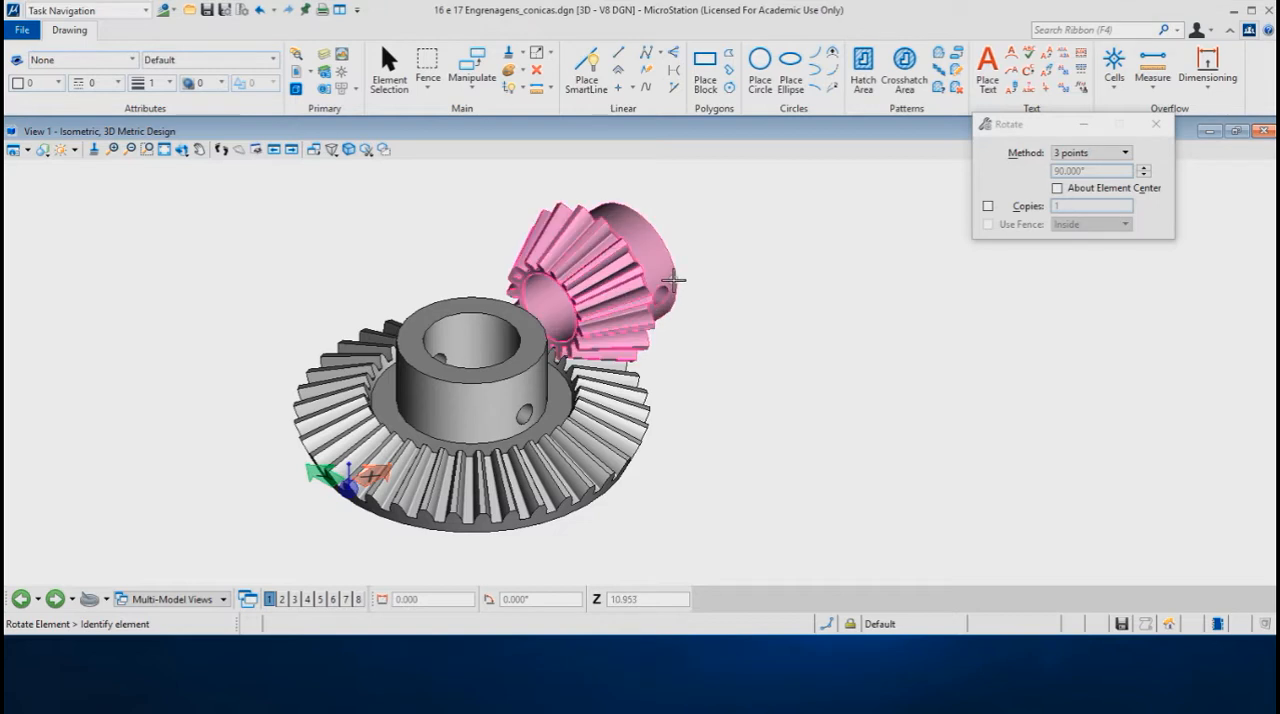
pyautogui.click(676, 277)
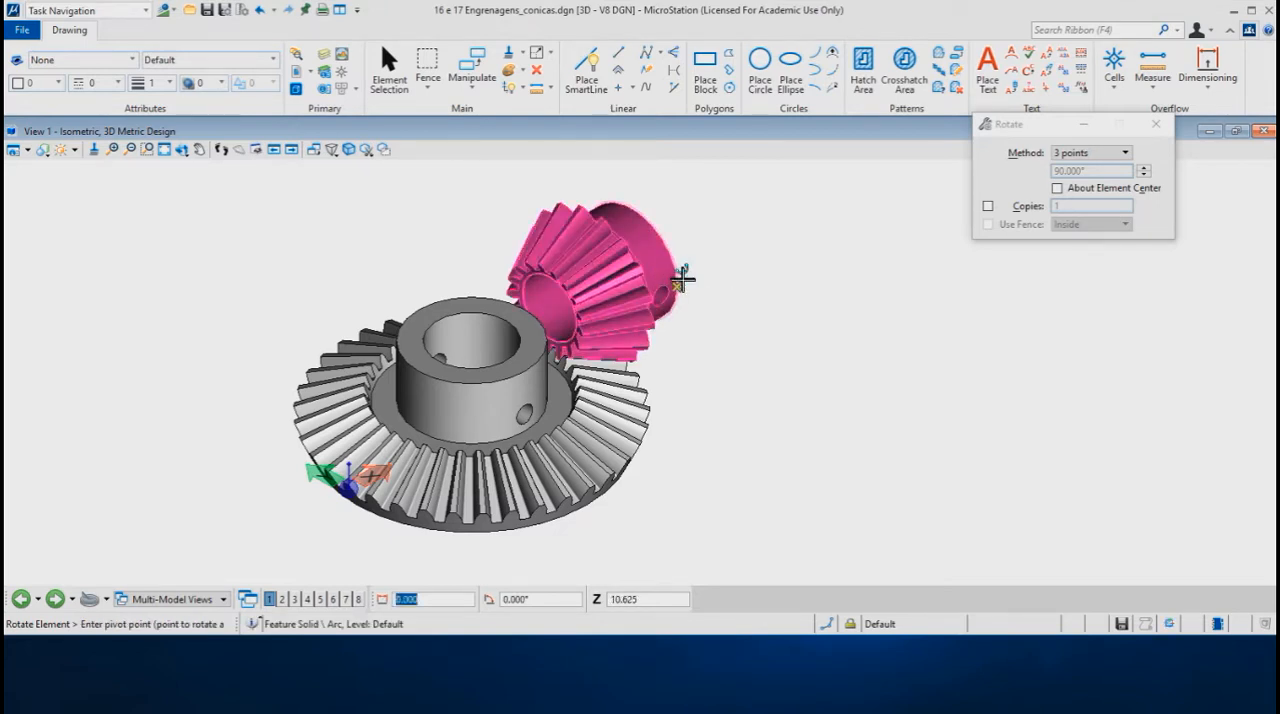
pyautogui.click(678, 286)
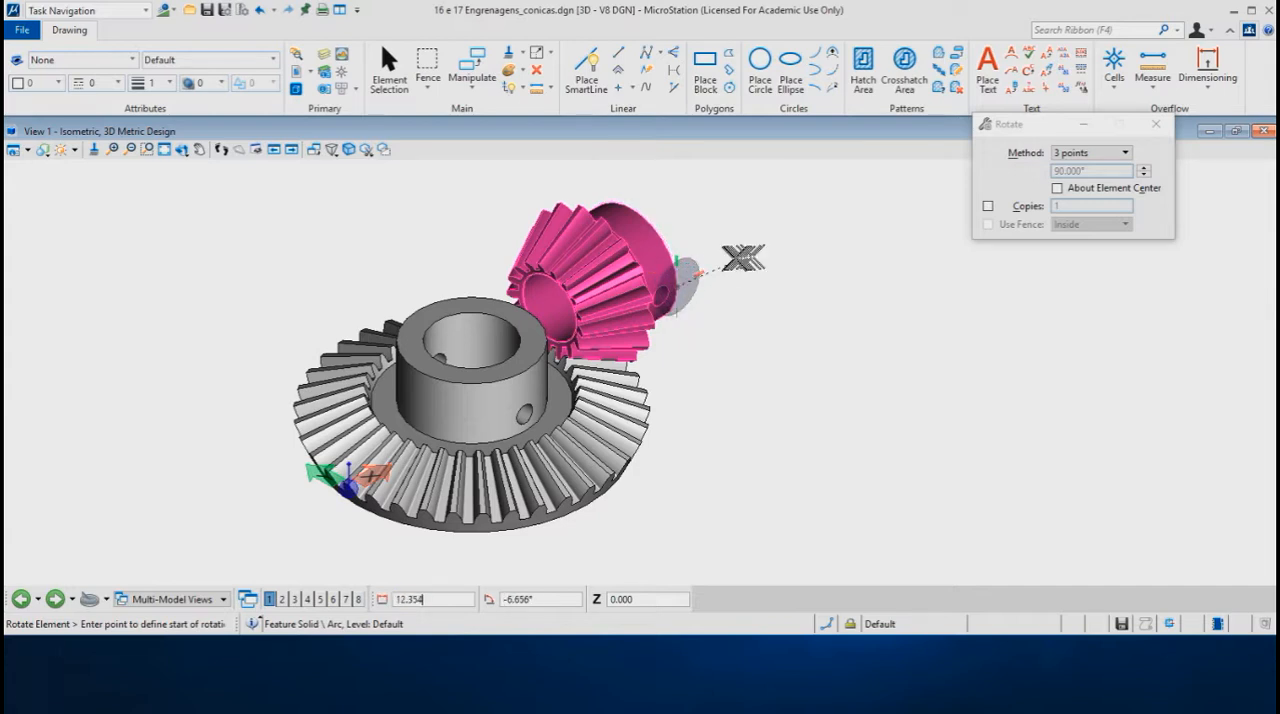
pyautogui.click(678, 189)
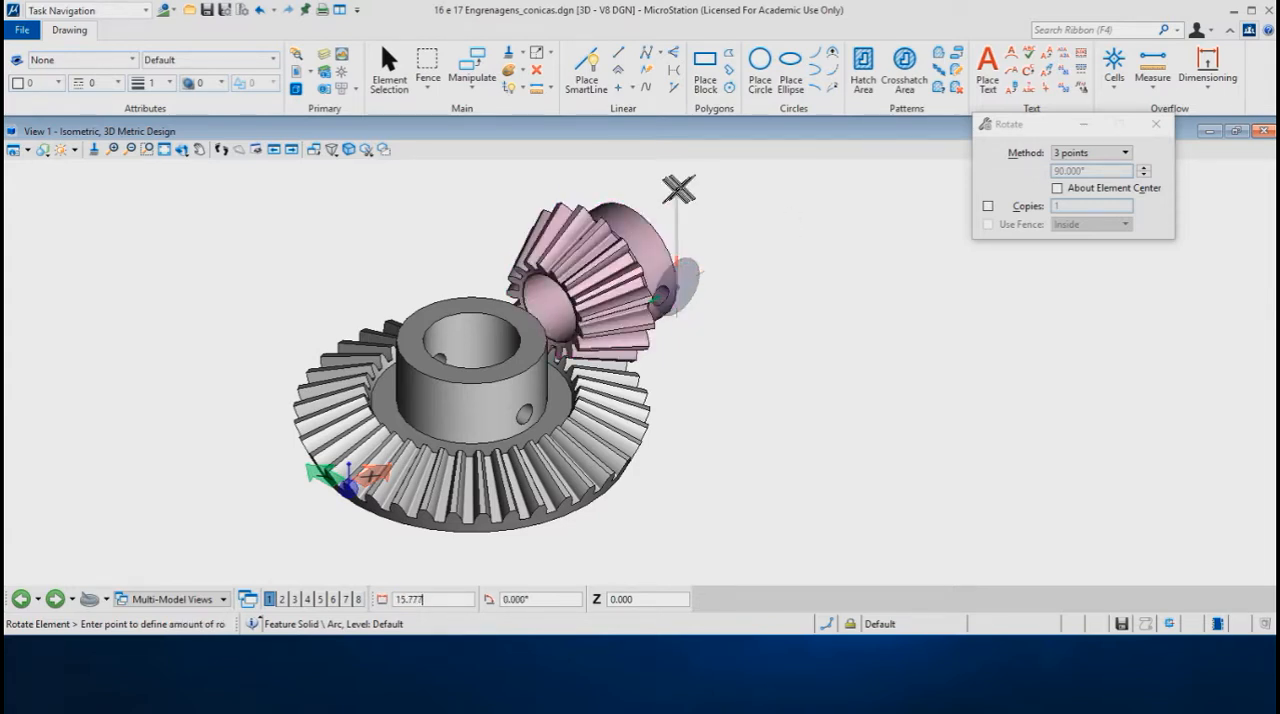
pyautogui.click(766, 236)
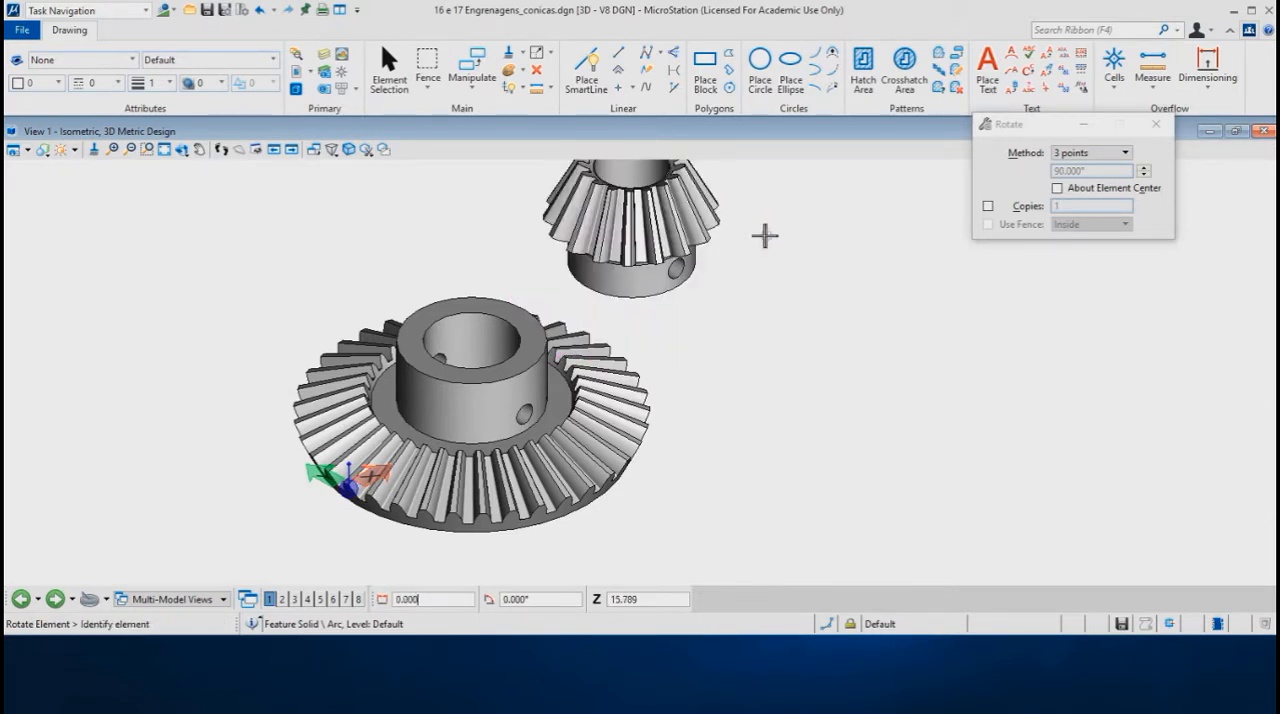
# Step: Display the gears in the front view and activate Move Element
pyautogui.scroll(-1, 715, 252)
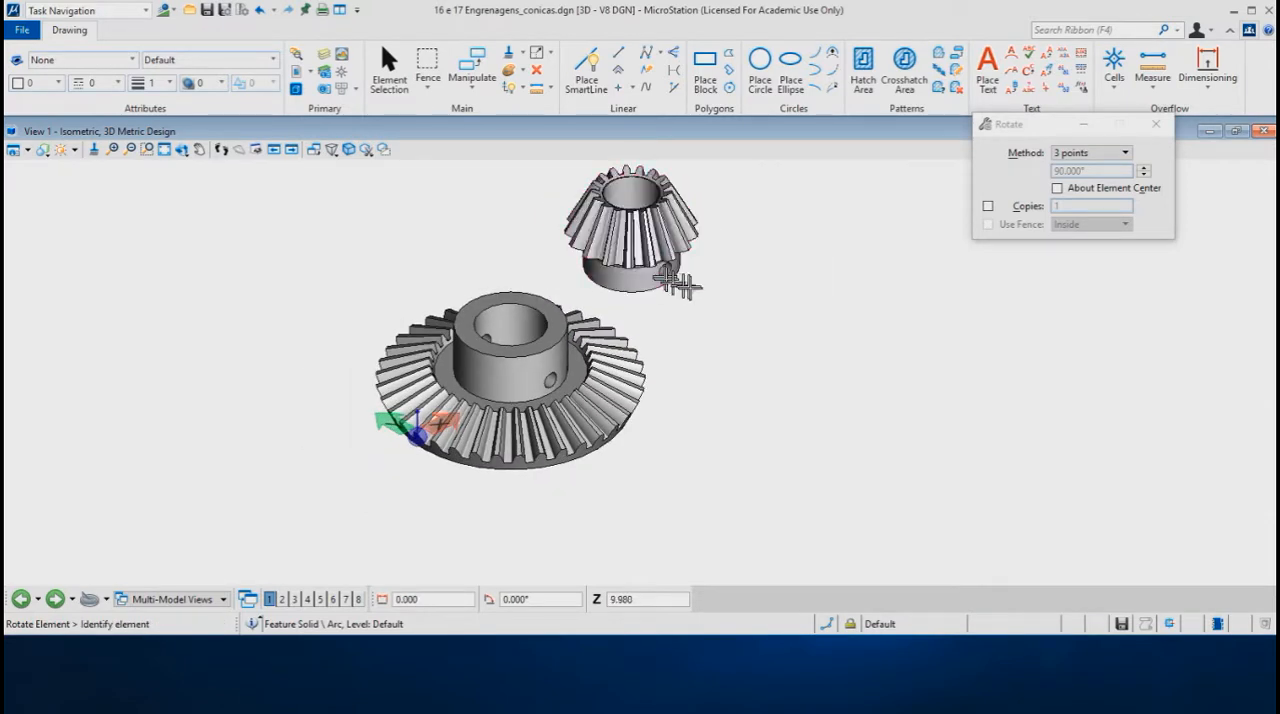
pyautogui.keyDown('shift'); pyautogui.moveTo(688, 295); pyautogui.dragTo(478, 298, button='middle'); pyautogui.keyUp('shift')
pyautogui.keyDown('shift'); pyautogui.rightClick(657, 316); pyautogui.keyUp('shift')
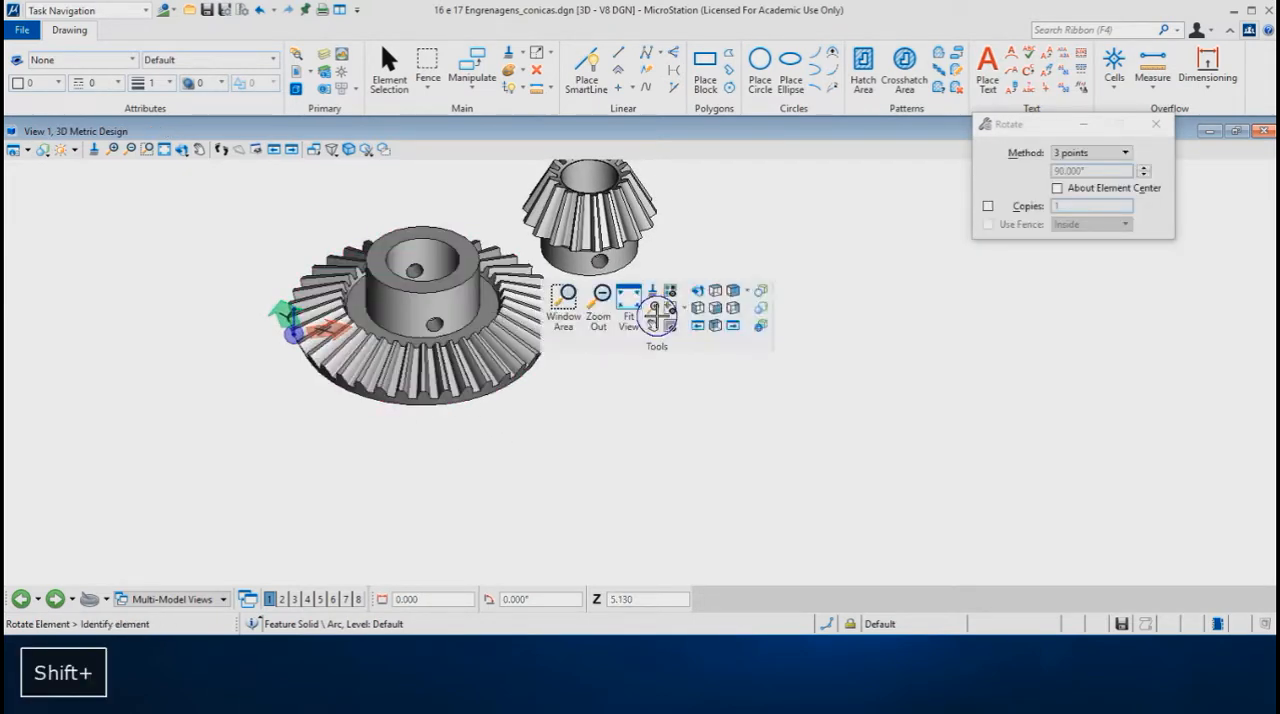
pyautogui.click(726, 296)
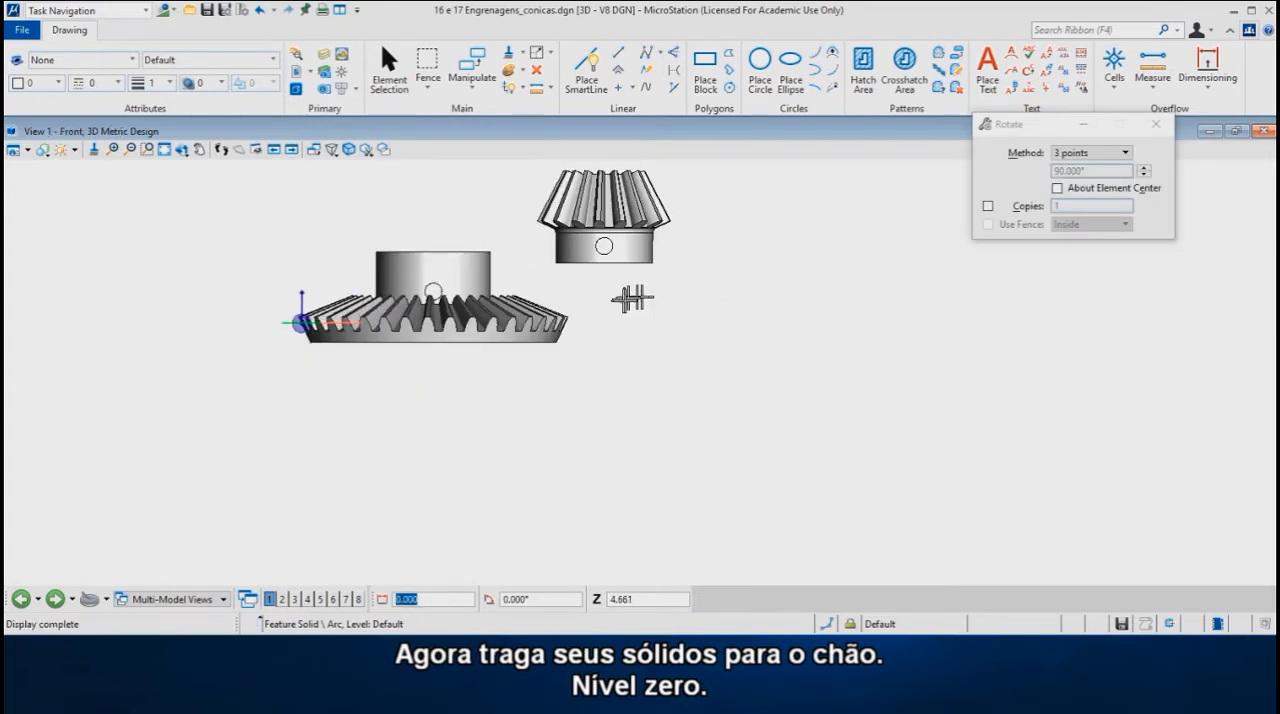
pyautogui.rightClick(695, 309)
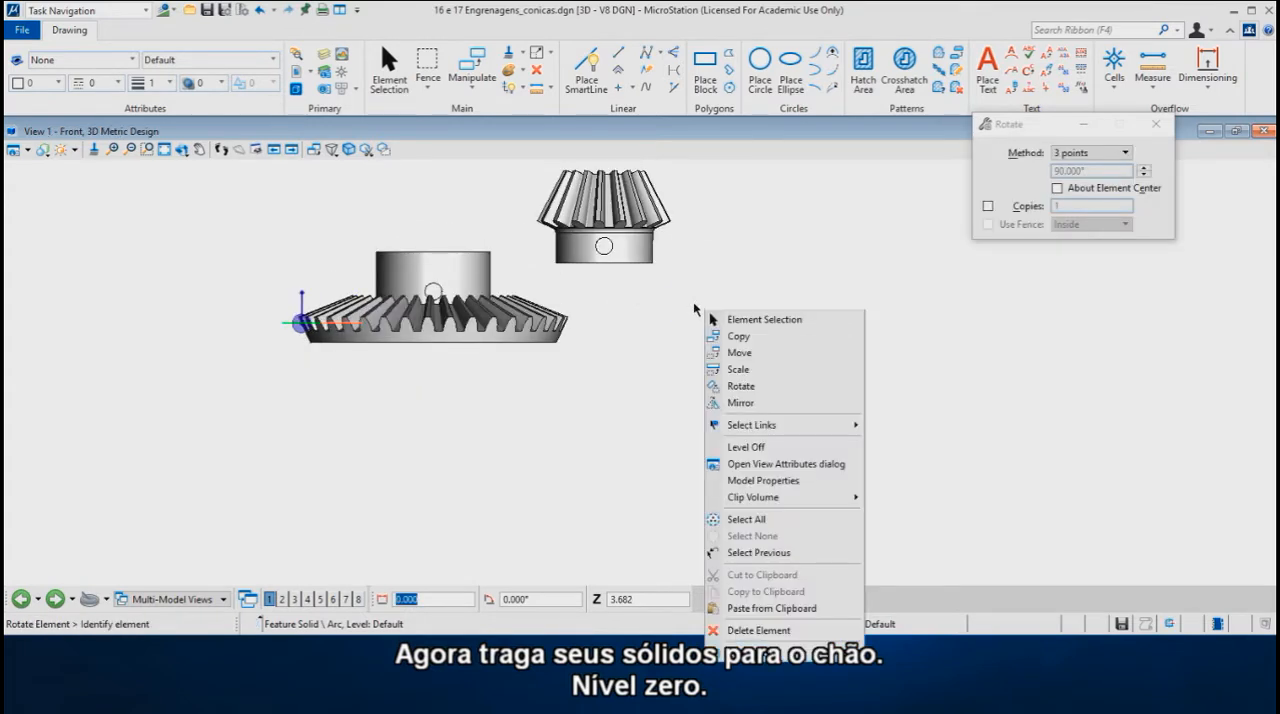
pyautogui.click(736, 356)
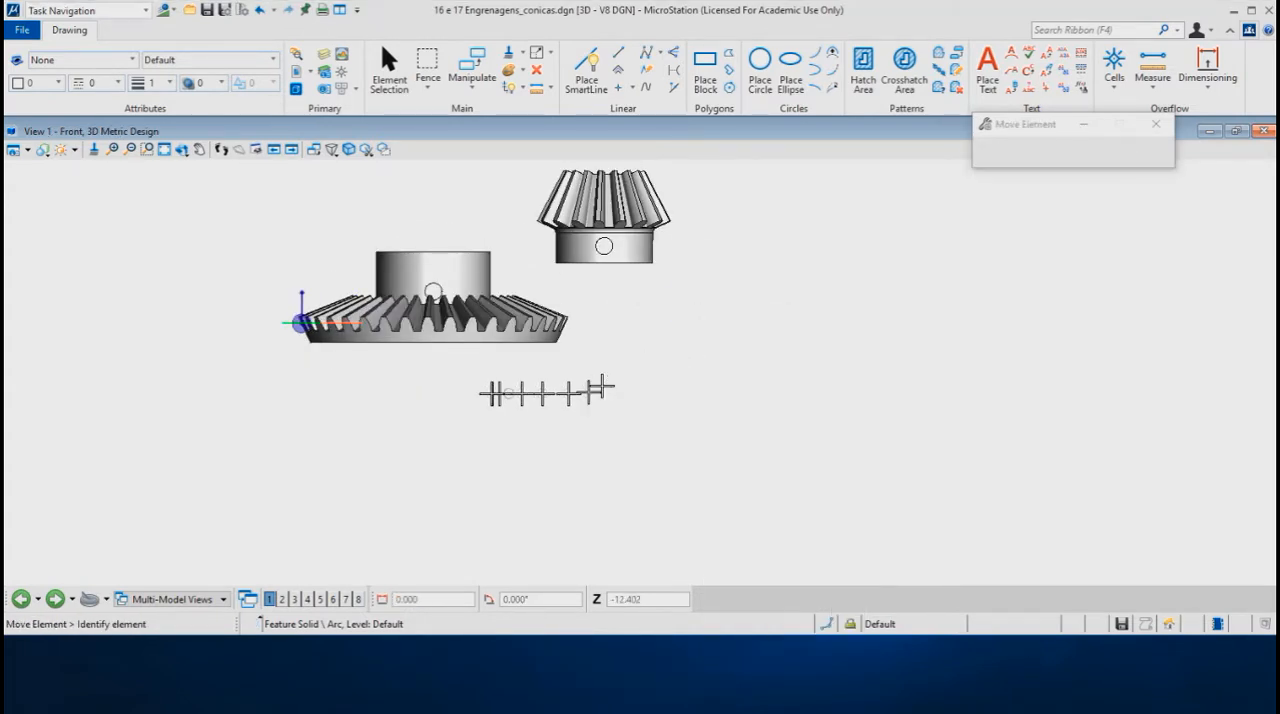
# Step: Move the large gear straight up by about 16.4 from the centre of its base
pyautogui.click(437, 345)
pyautogui.press('Return')
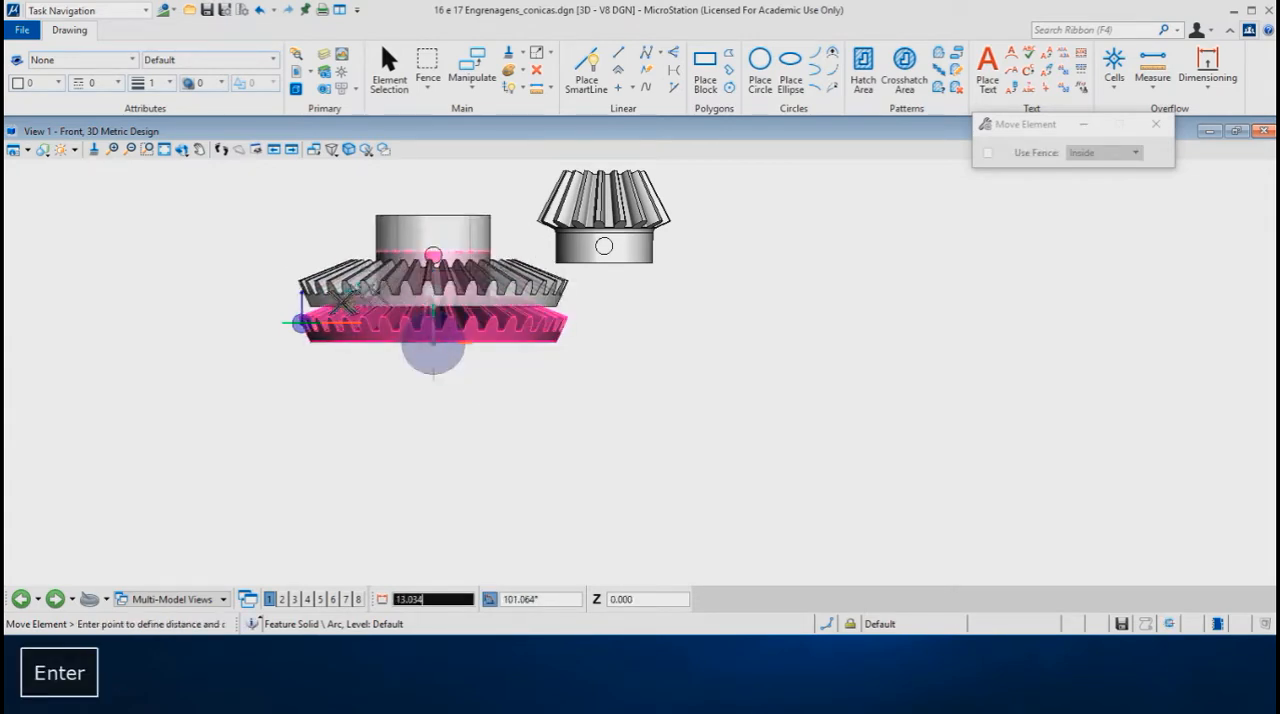
pyautogui.write('16')
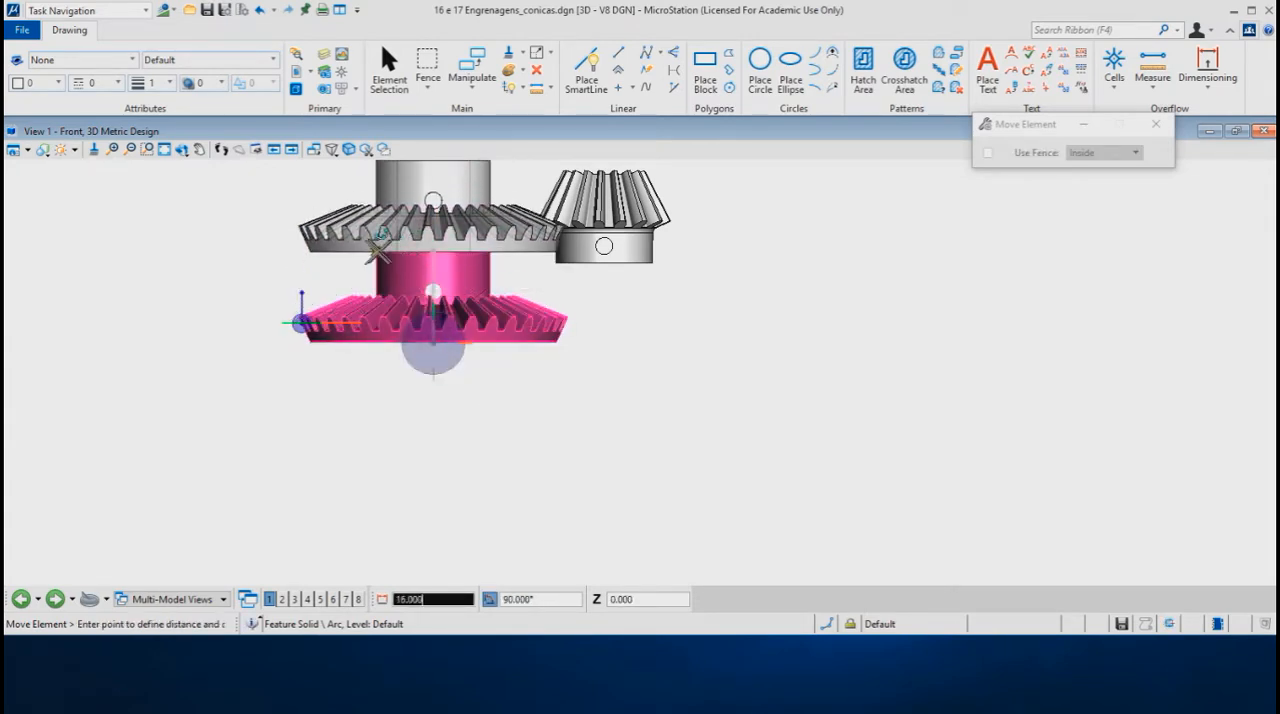
pyautogui.click(302, 250)
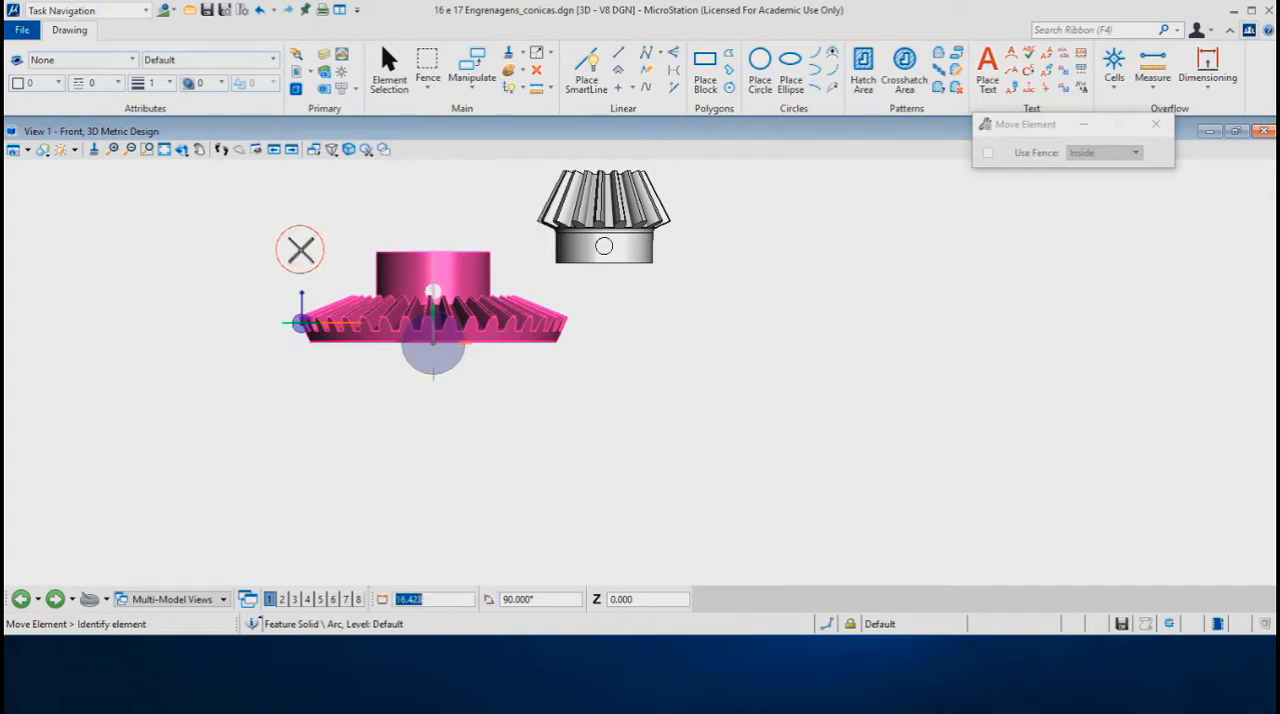
# Step: Move the large gear vertically so that its base sits at the level of the coordinate system origin
pyautogui.click(433, 252)
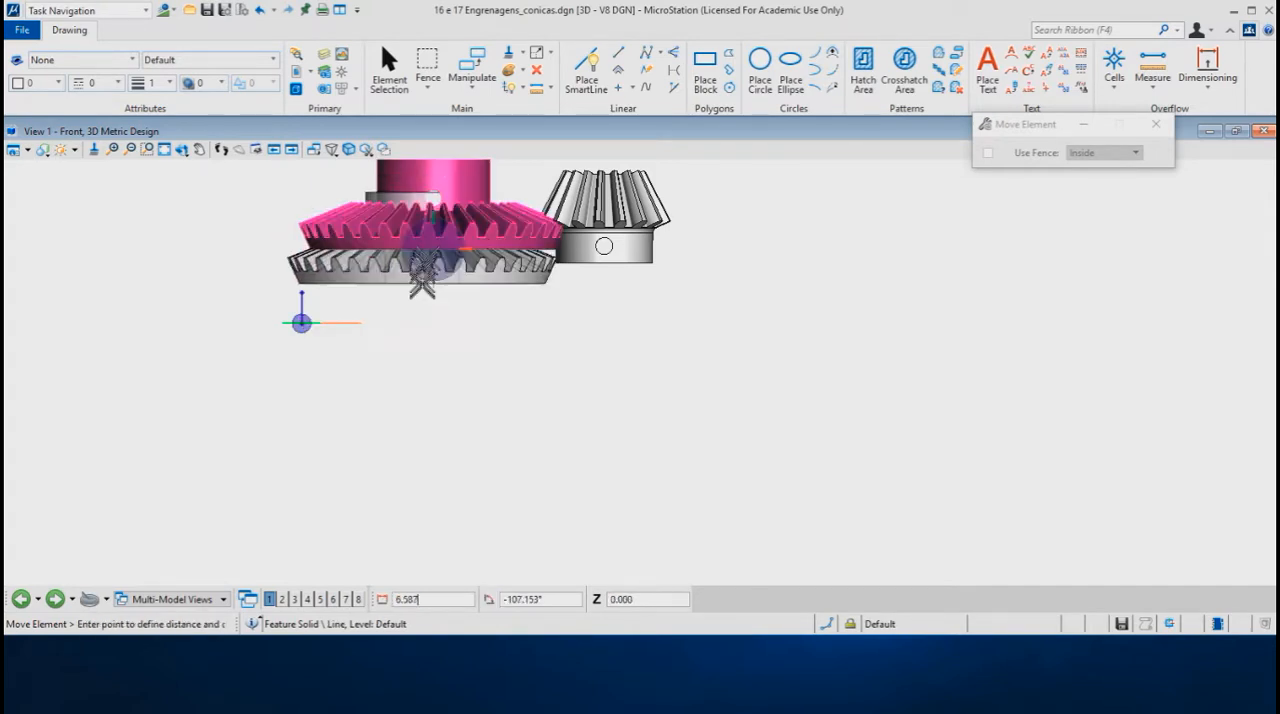
pyautogui.press('Return')
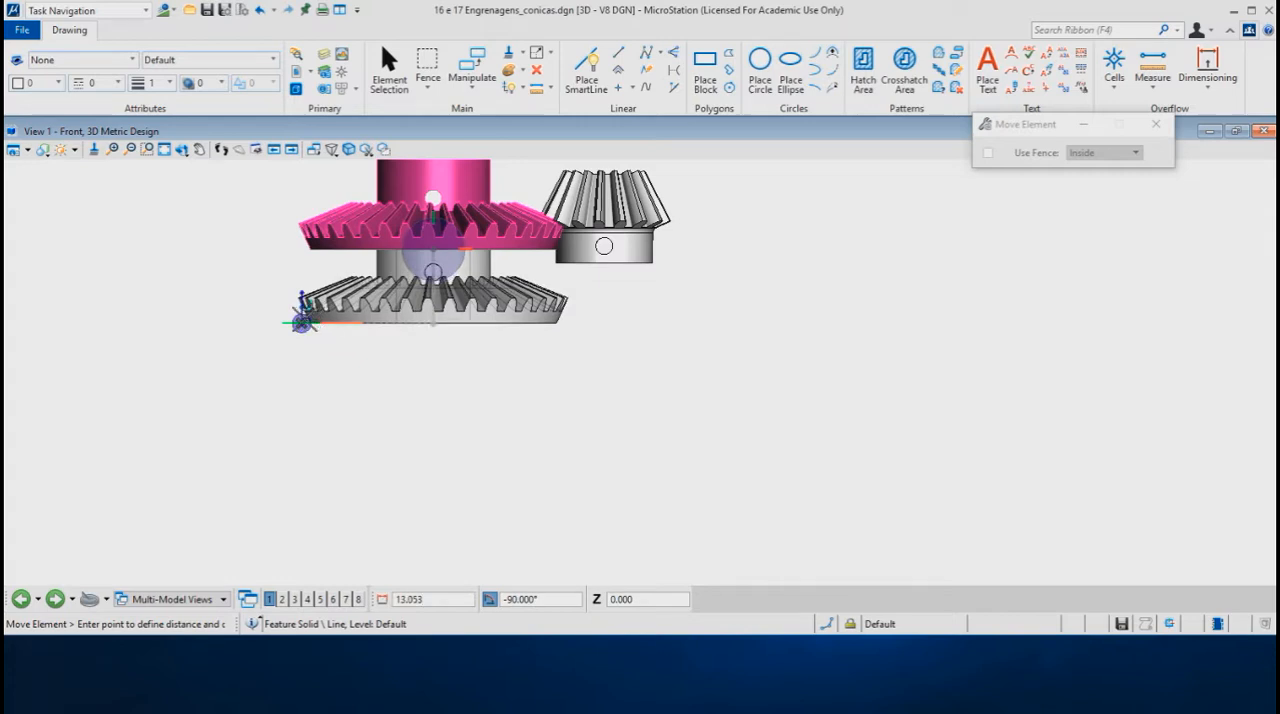
pyautogui.click(302, 322)
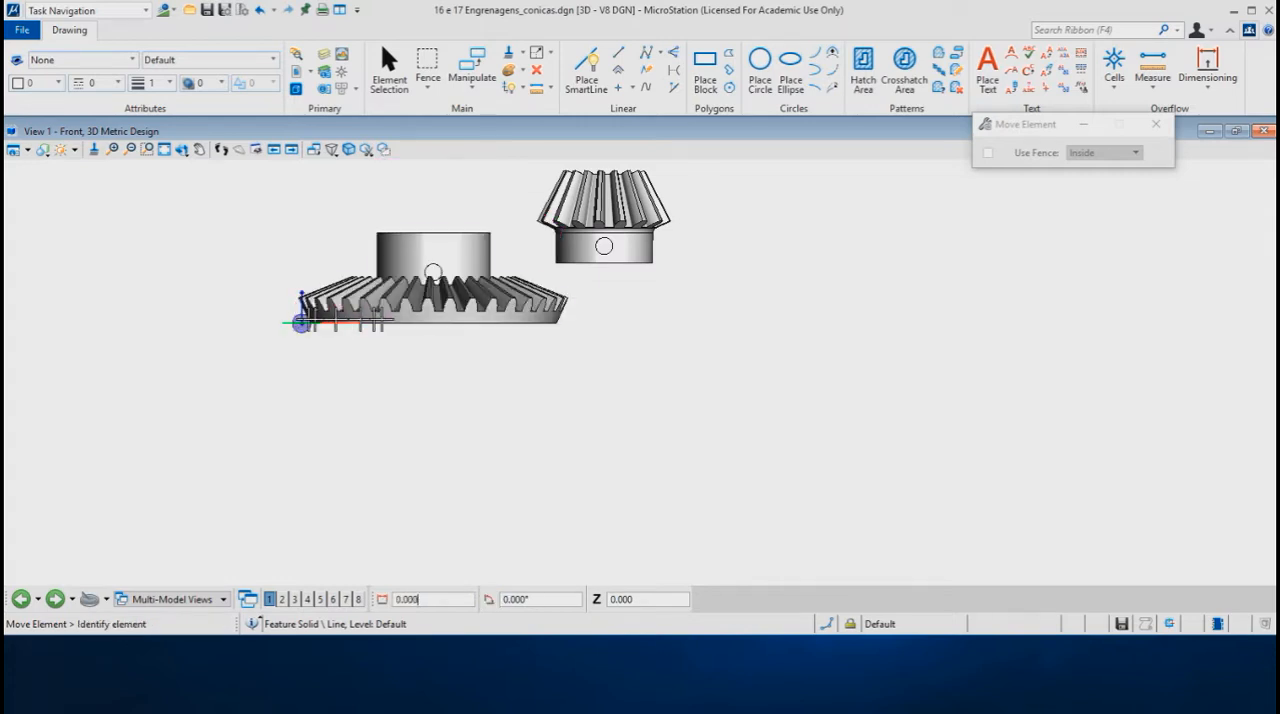
# Step: Move the pinion sideways clear of the large gear and lower its hub base to the level of the large gear's base
pyautogui.click(604, 262)
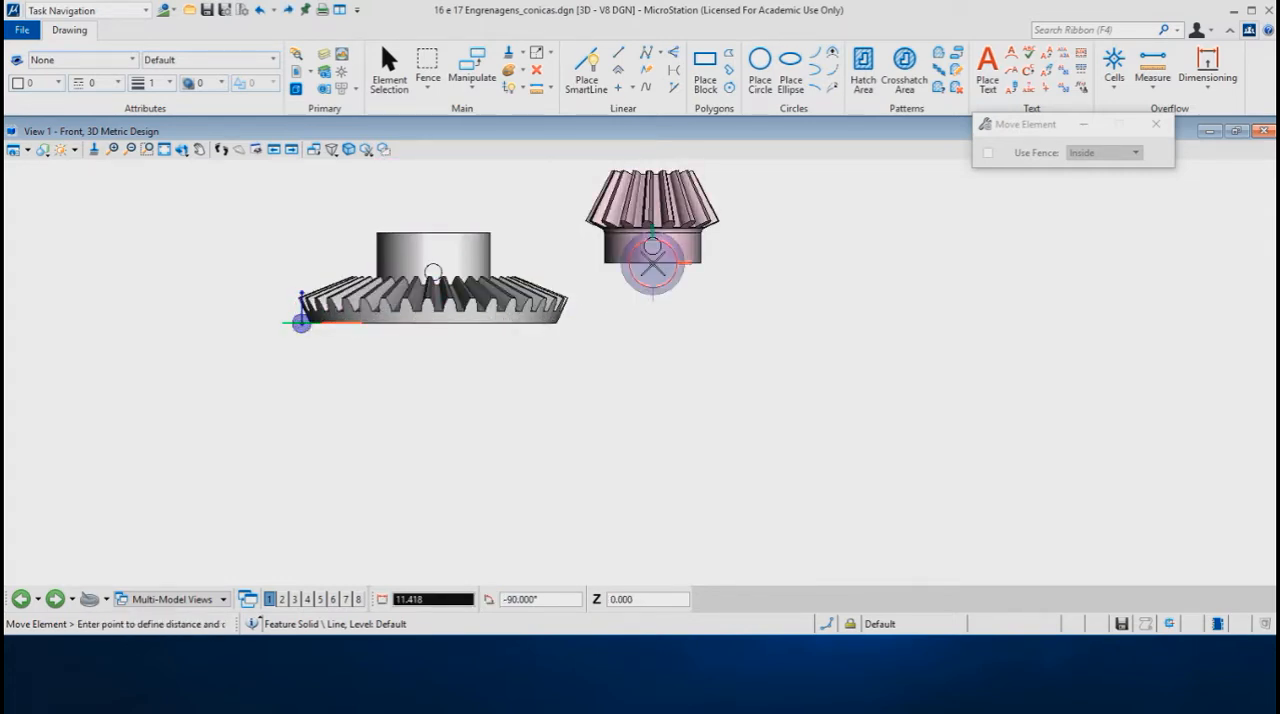
pyautogui.press('Return')
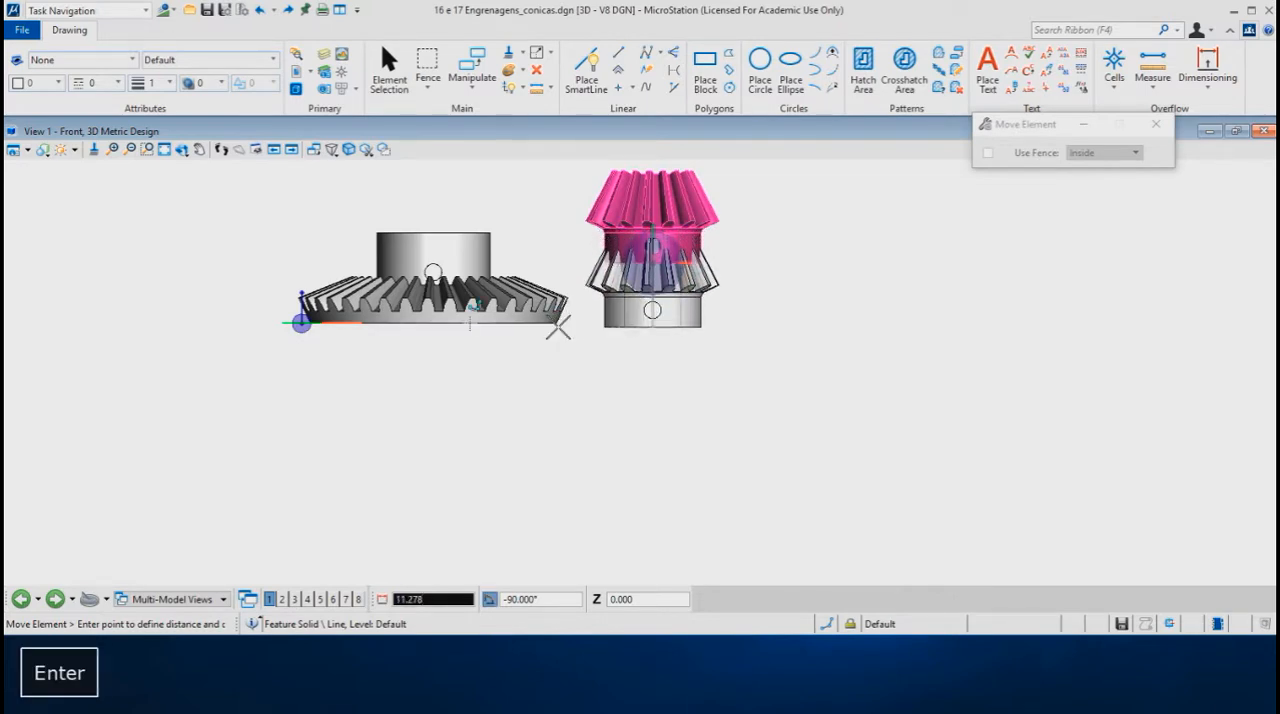
pyautogui.click(438, 324)
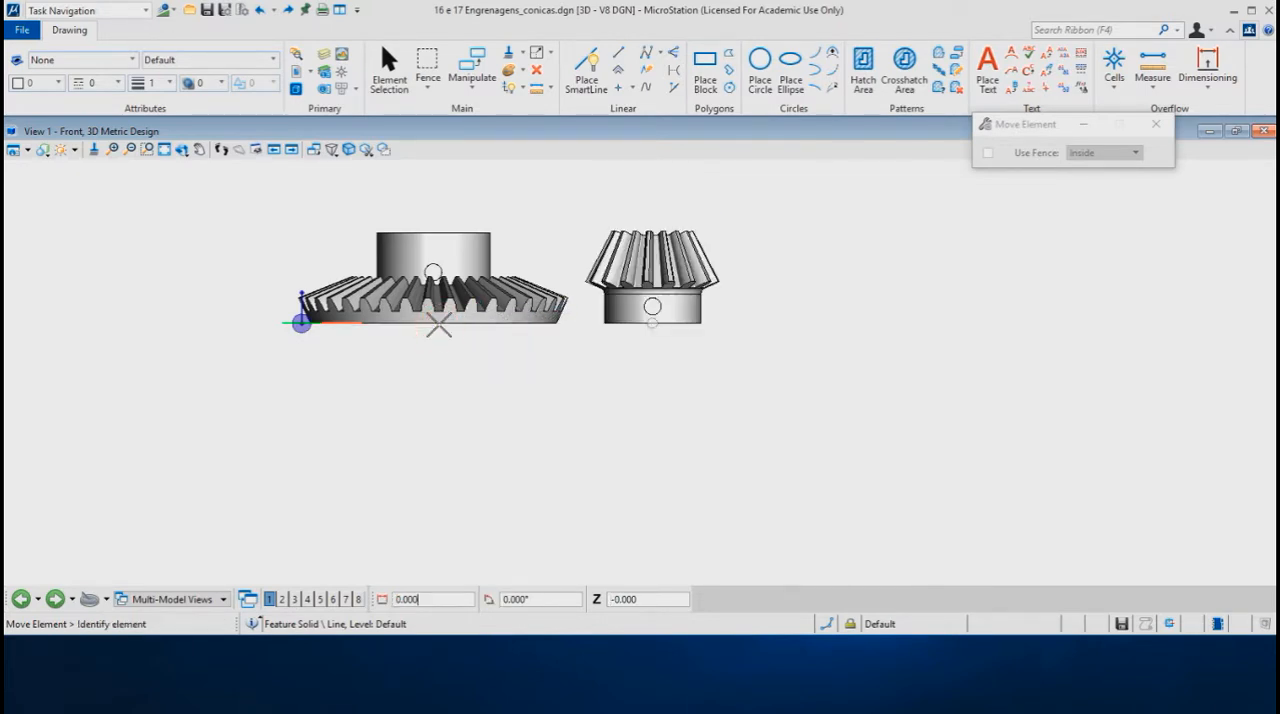
# Step: Display both gears in the isometric view, enlarged to fill the drawing area
pyautogui.keyDown('shift'); pyautogui.rightClick(562, 341); pyautogui.keyUp('shift')
pyautogui.click(638, 316)
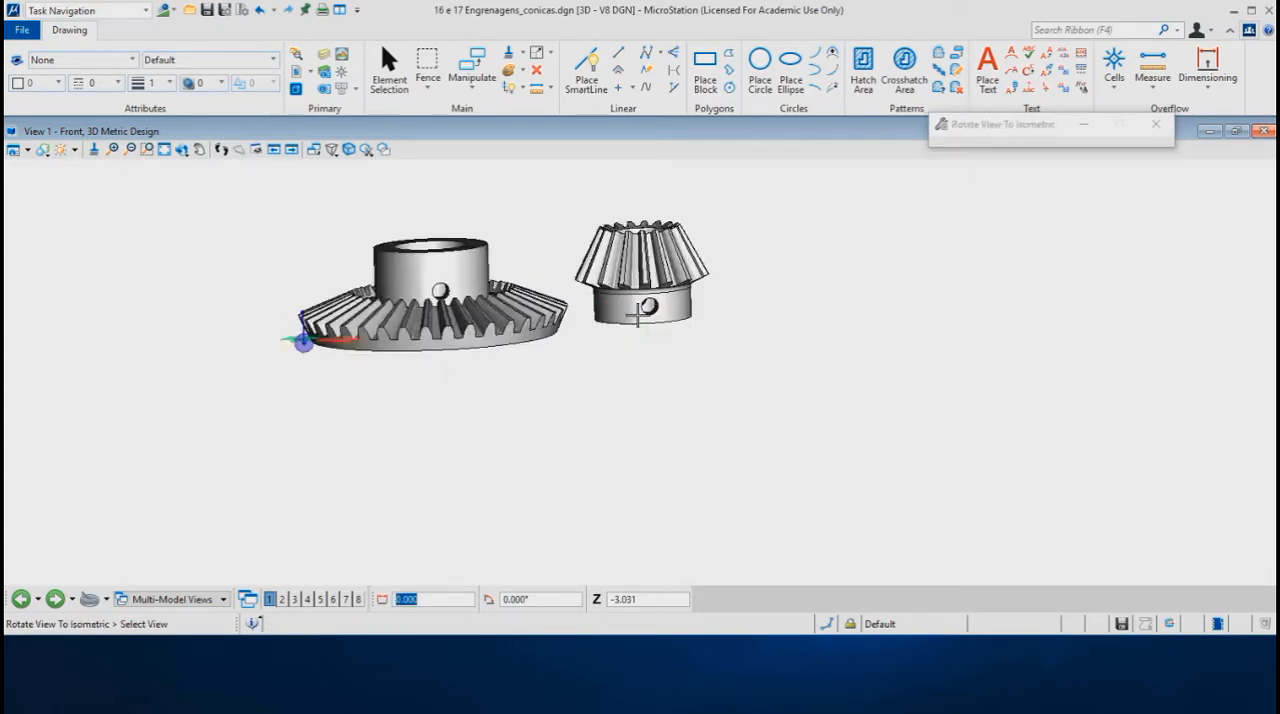
pyautogui.scroll(2, 700, 292)
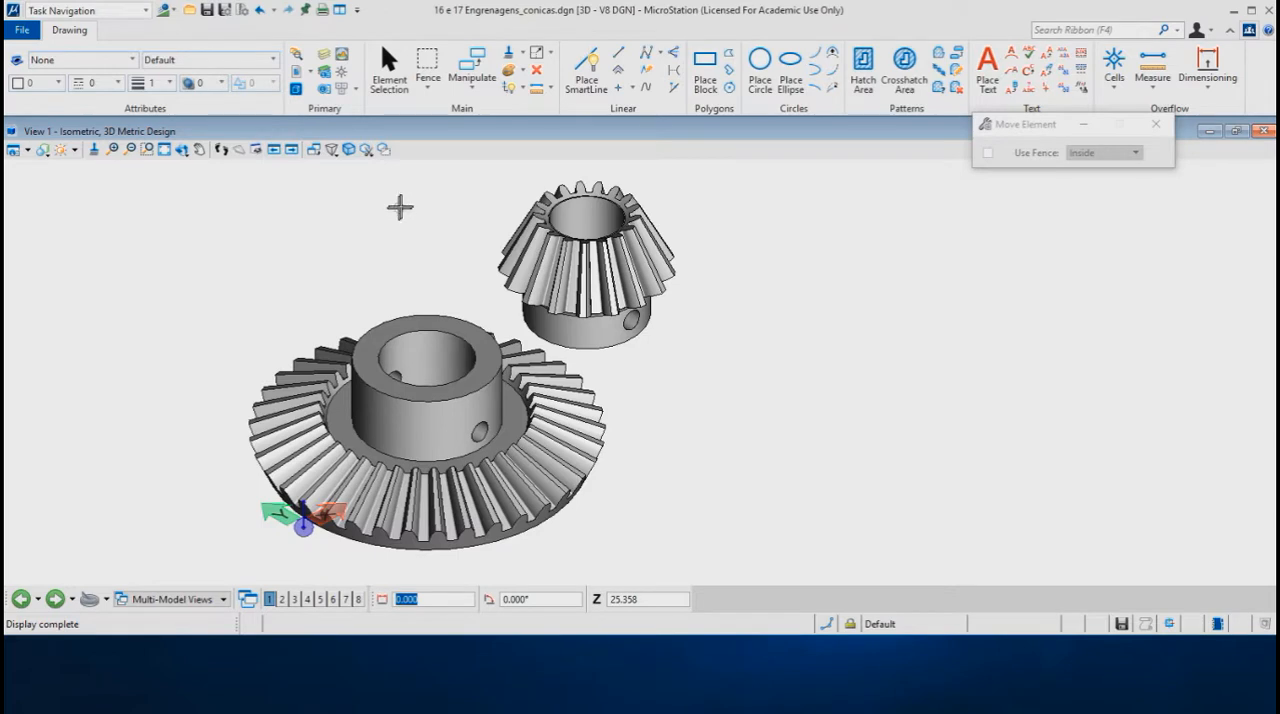
pyautogui.click(199, 149)
# Step: Start a Stereolithography (*.stl) export from the 3D modeling file types and place its settings dialog beside the pinion
pyautogui.click(22, 31)
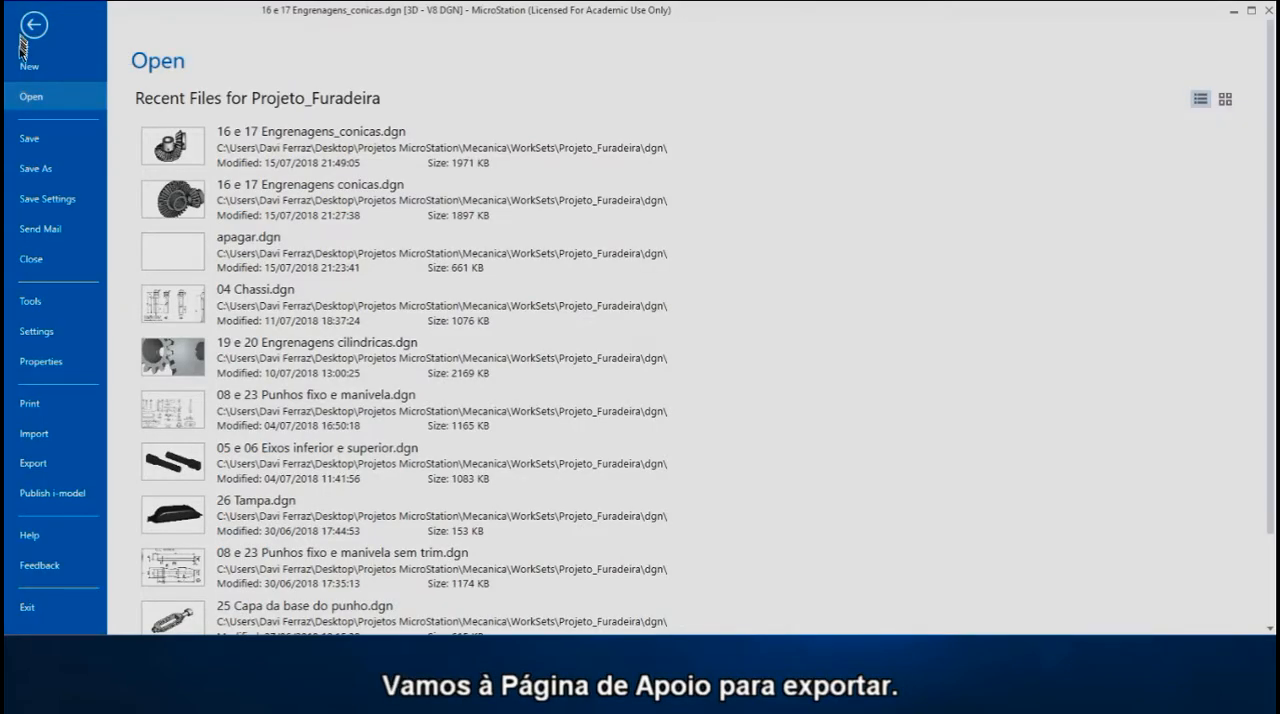
pyautogui.click(33, 463)
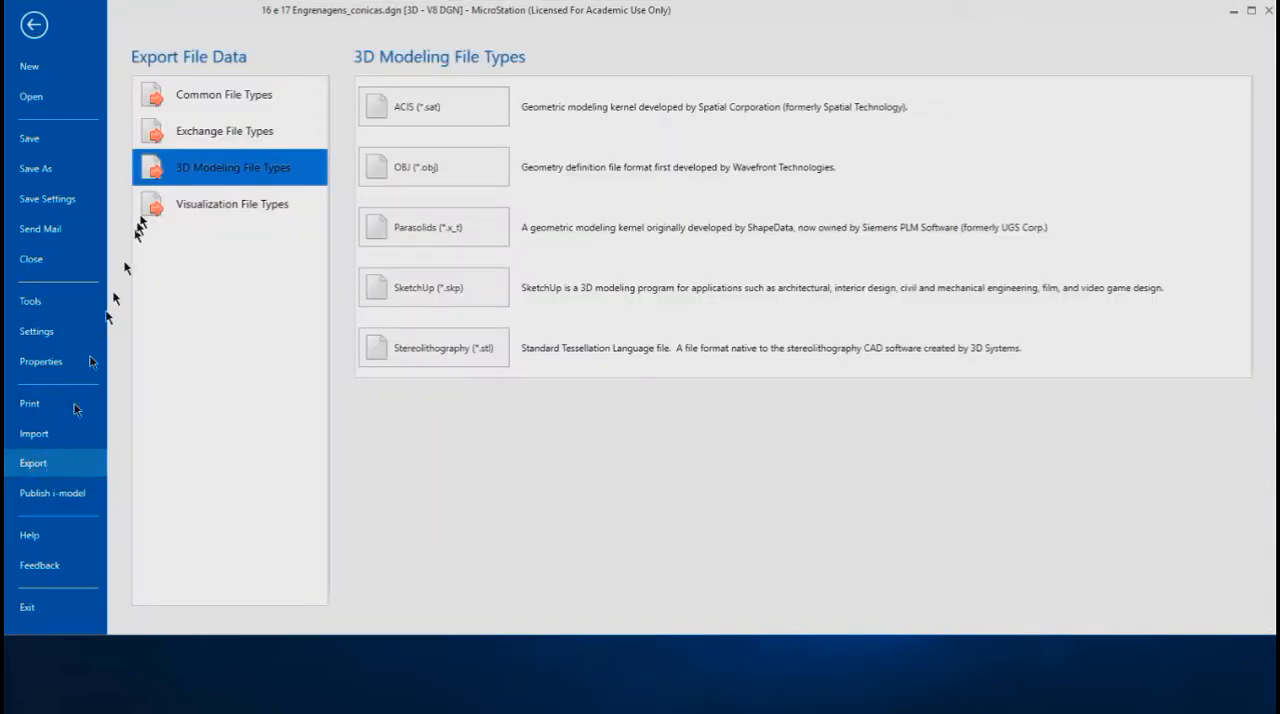
pyautogui.click(190, 97)
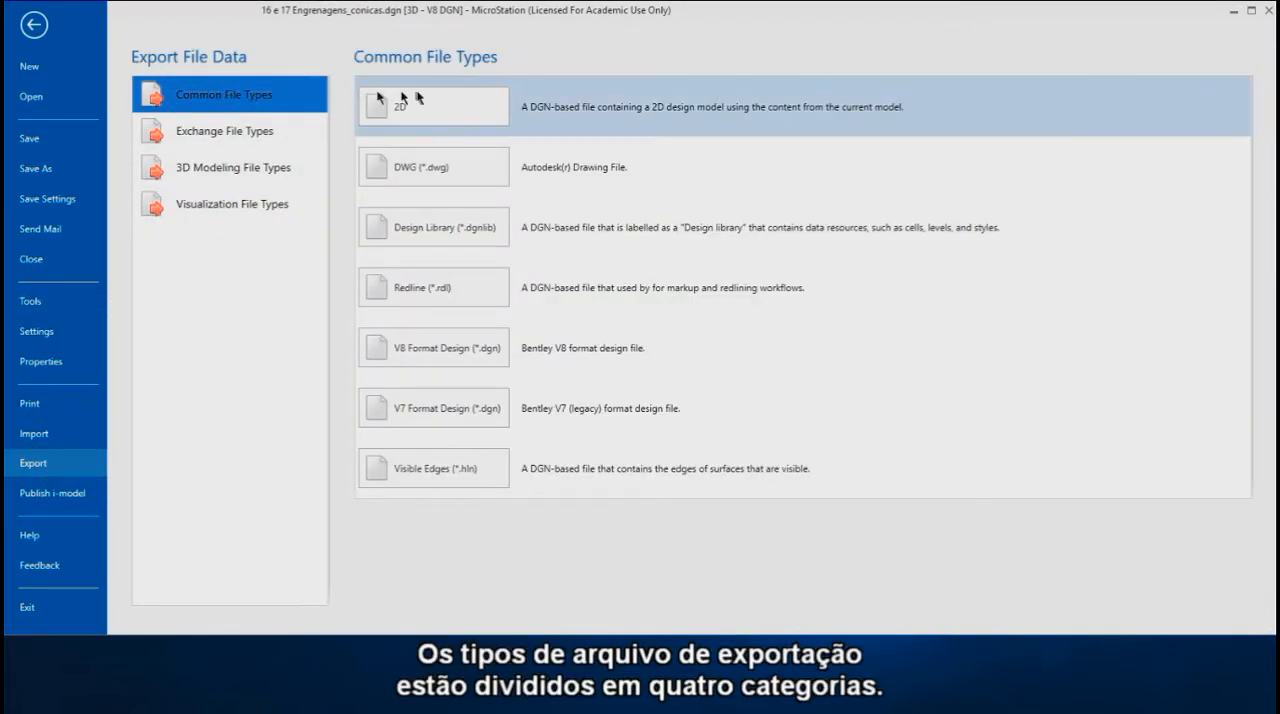
pyautogui.click(202, 137)
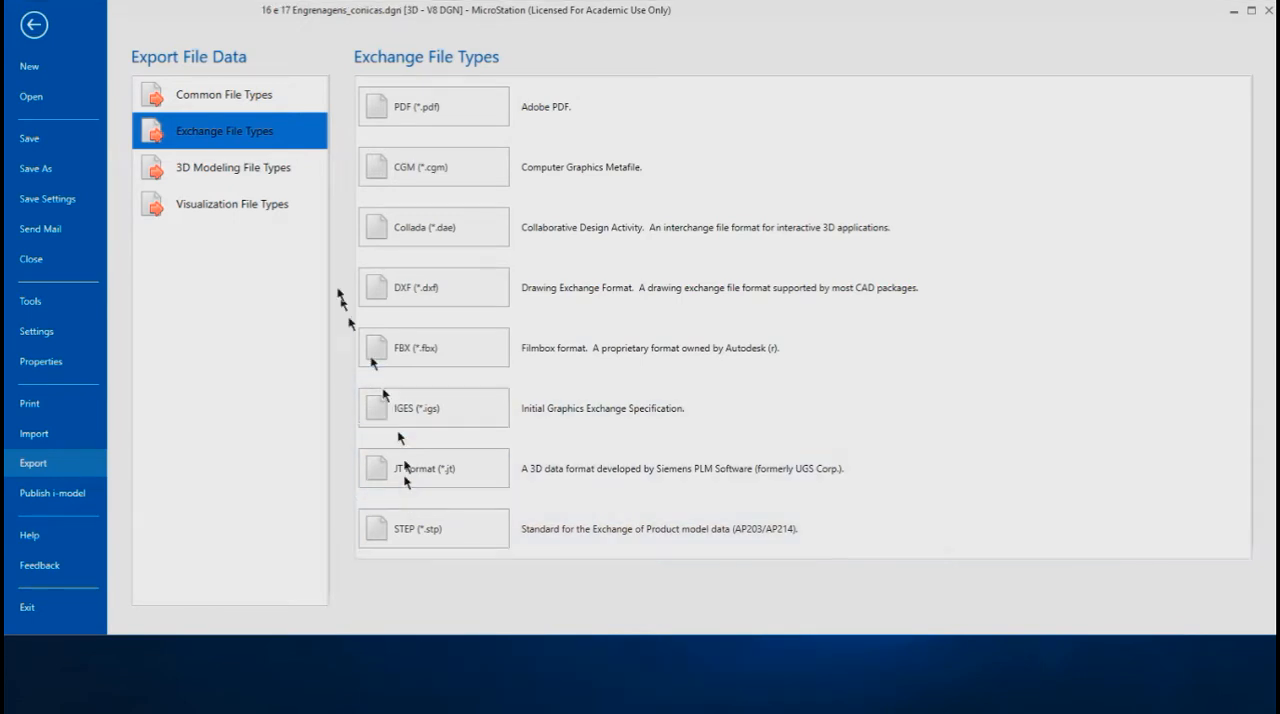
pyautogui.click(196, 177)
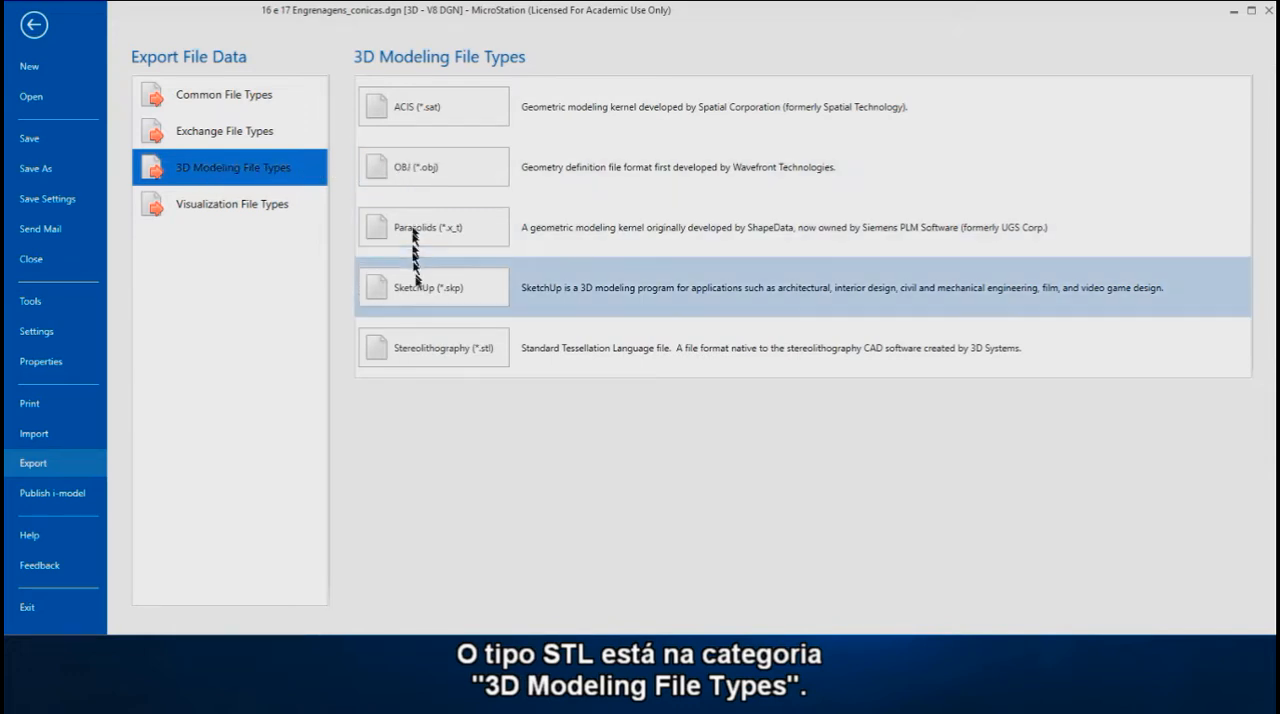
pyautogui.click(453, 350)
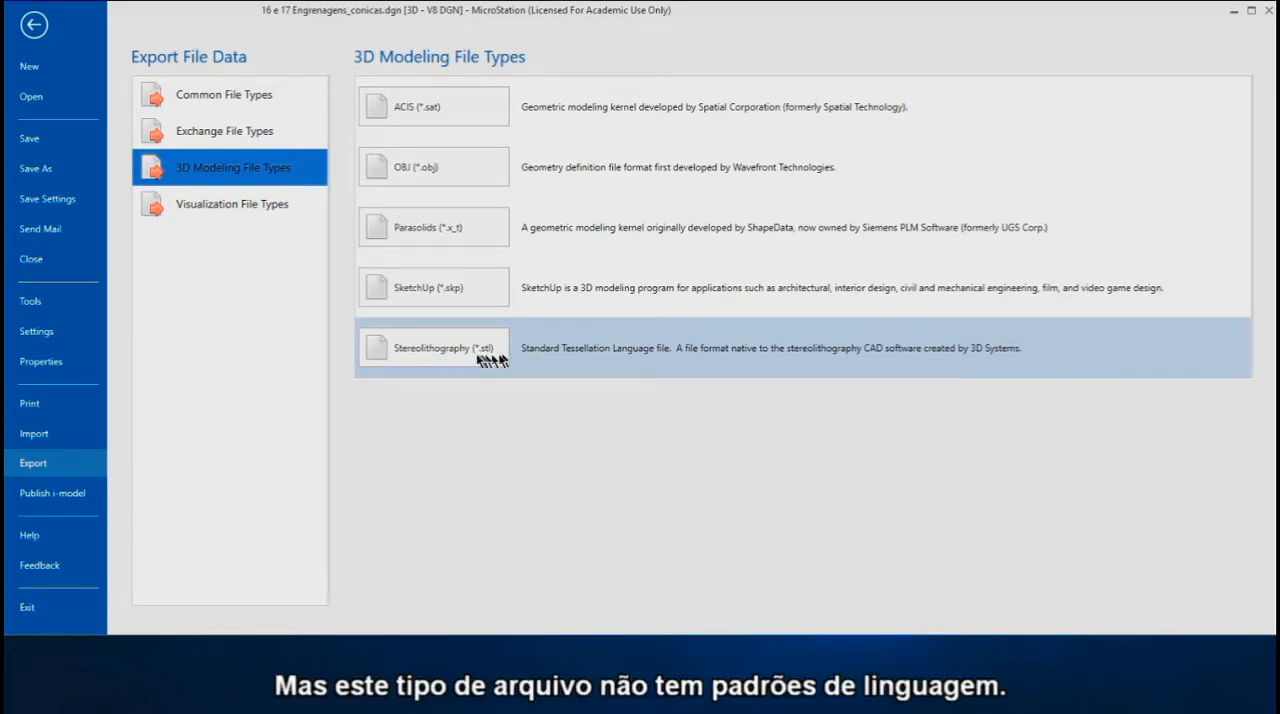
pyautogui.click(447, 353)
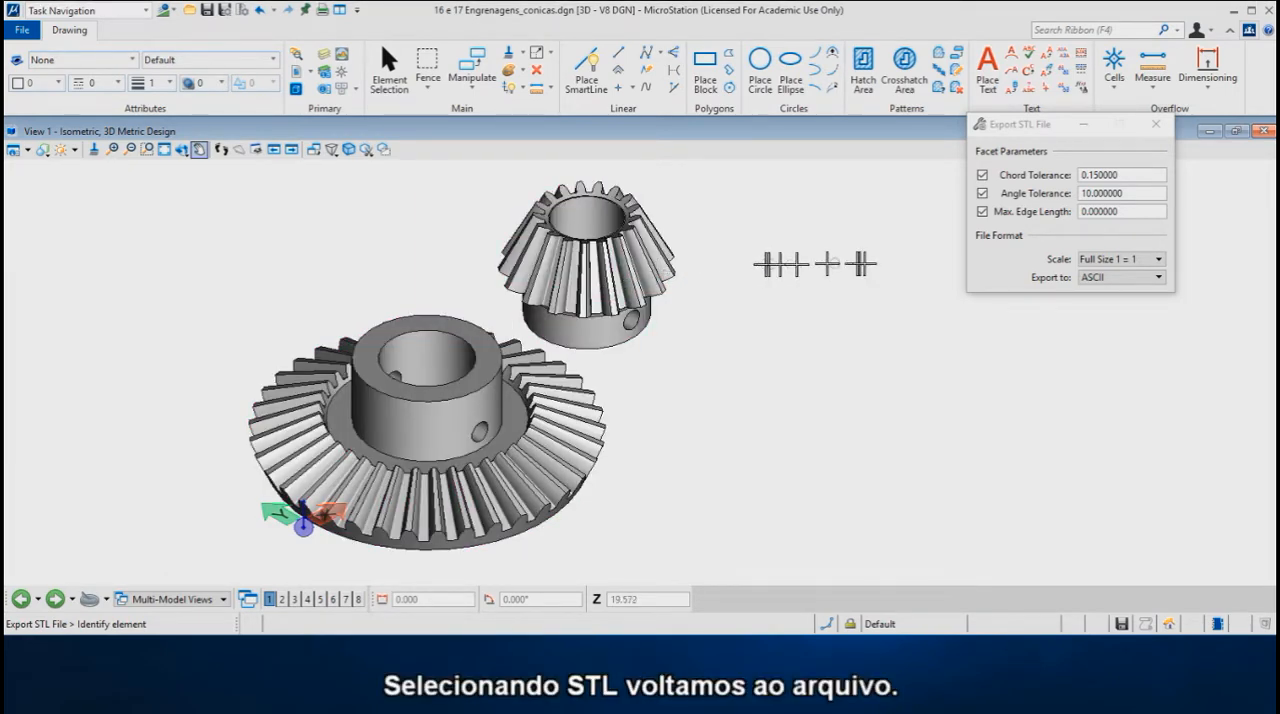
pyautogui.click(1031, 126)
pyautogui.moveTo(1031, 126); pyautogui.dragTo(810, 191)
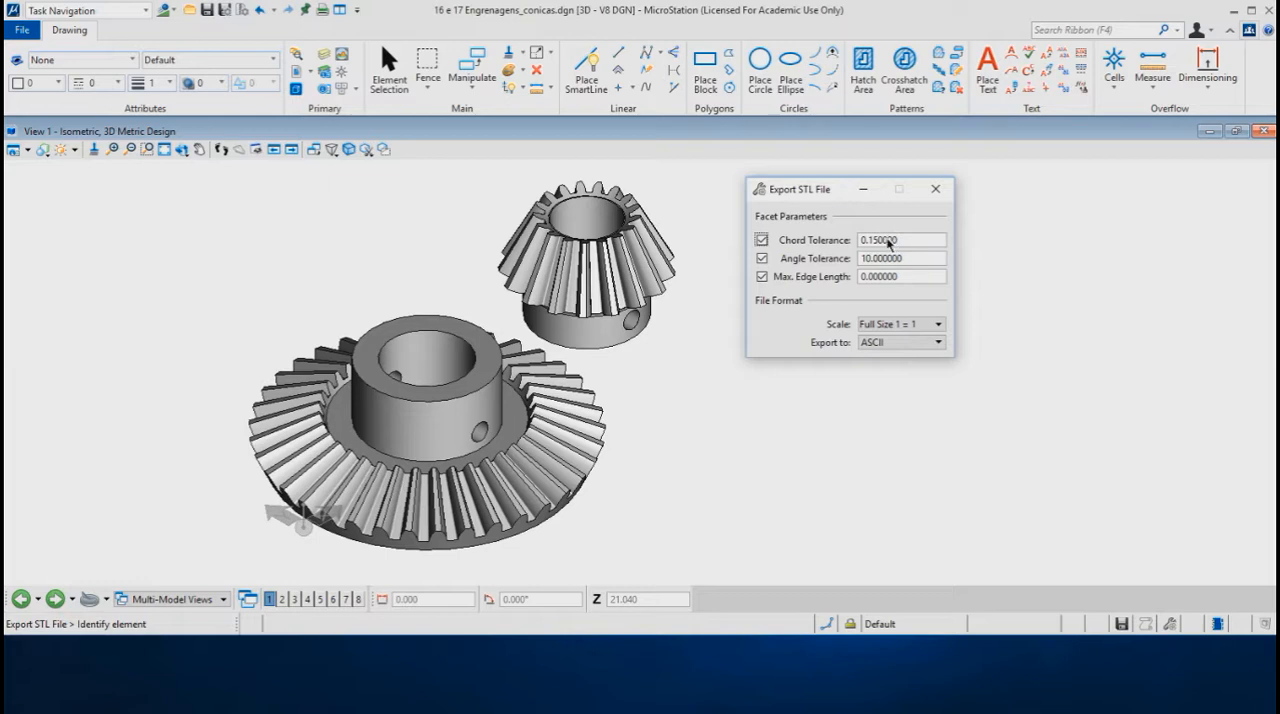
# Step: Draw a circle by center, parallel to the view, in the empty area beside the large gear
pyautogui.click(760, 70)
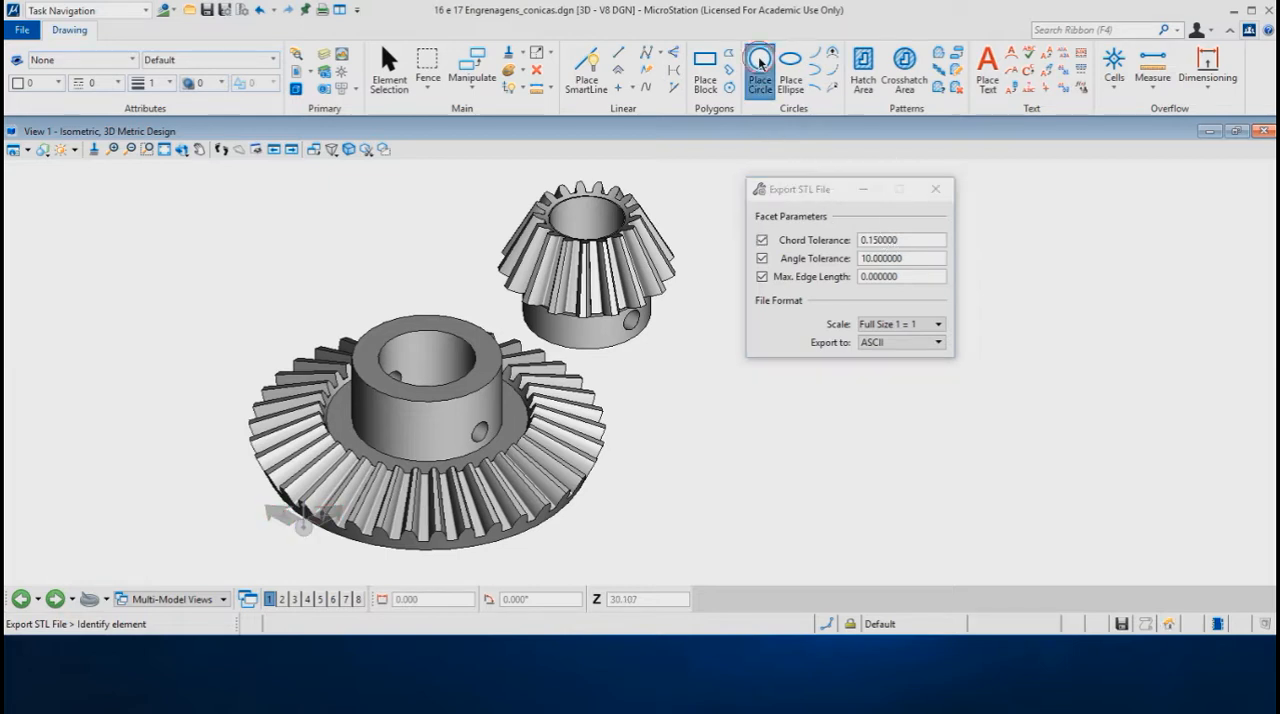
pyautogui.click(752, 429)
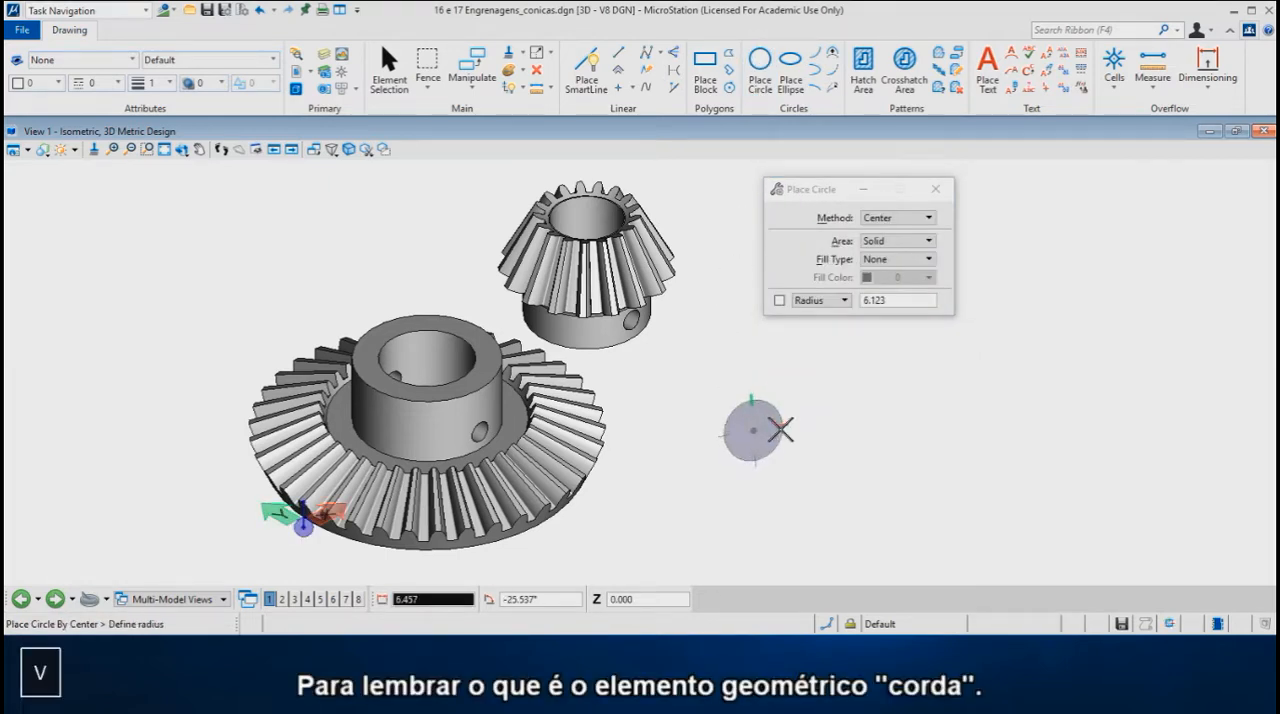
pyautogui.click(856, 430)
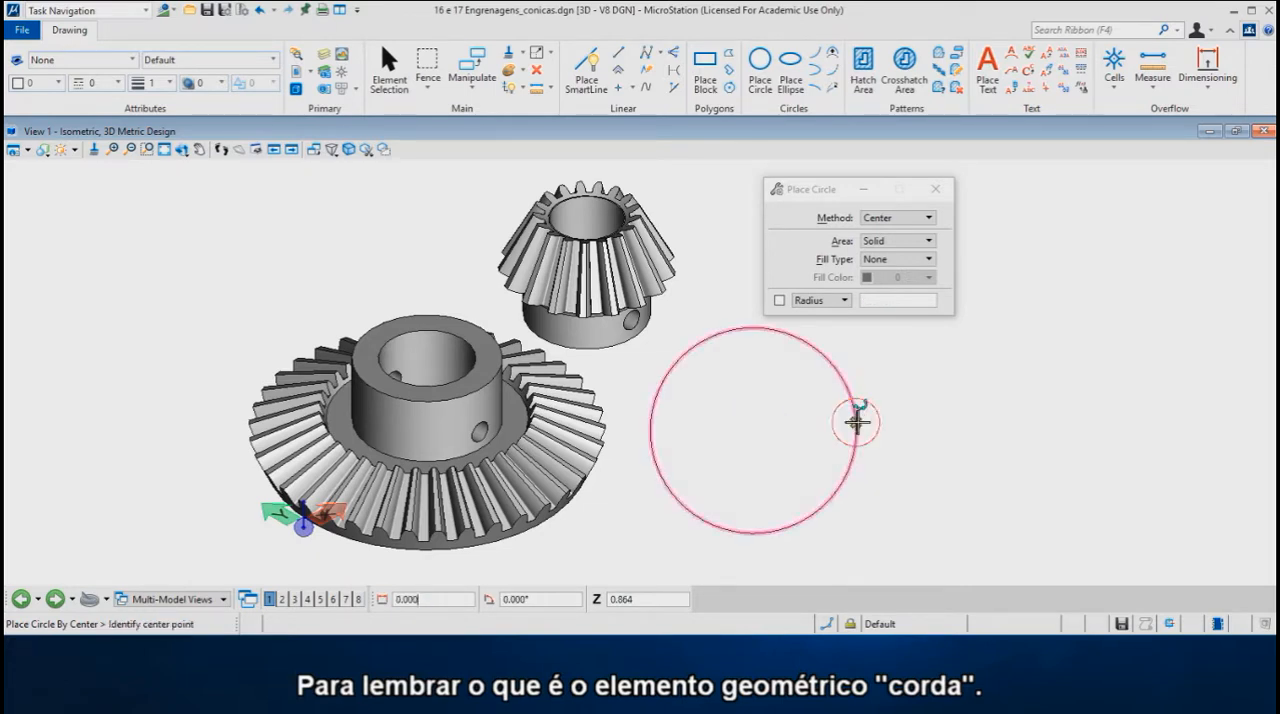
# Step: Draw a chord about 10.2 long between two points on the circle's upper-left arc and inspect the gap between it and the curve
pyautogui.click(590, 66)
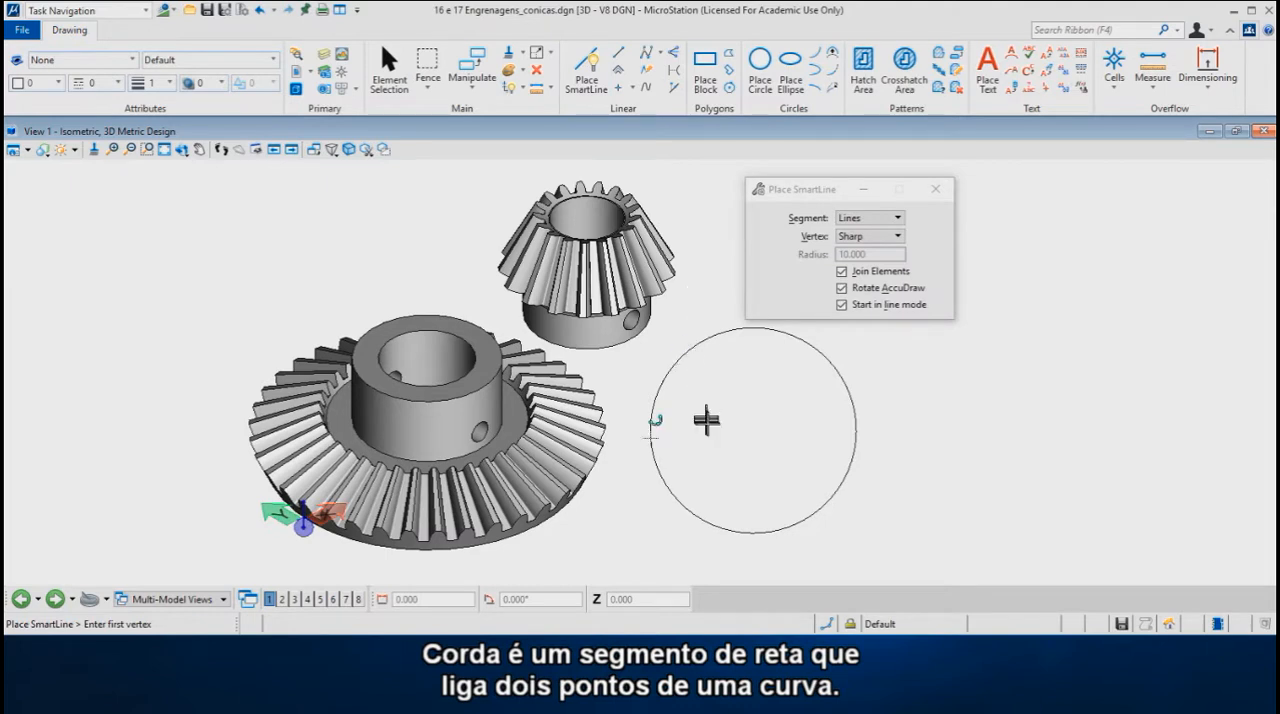
pyautogui.press('F11')
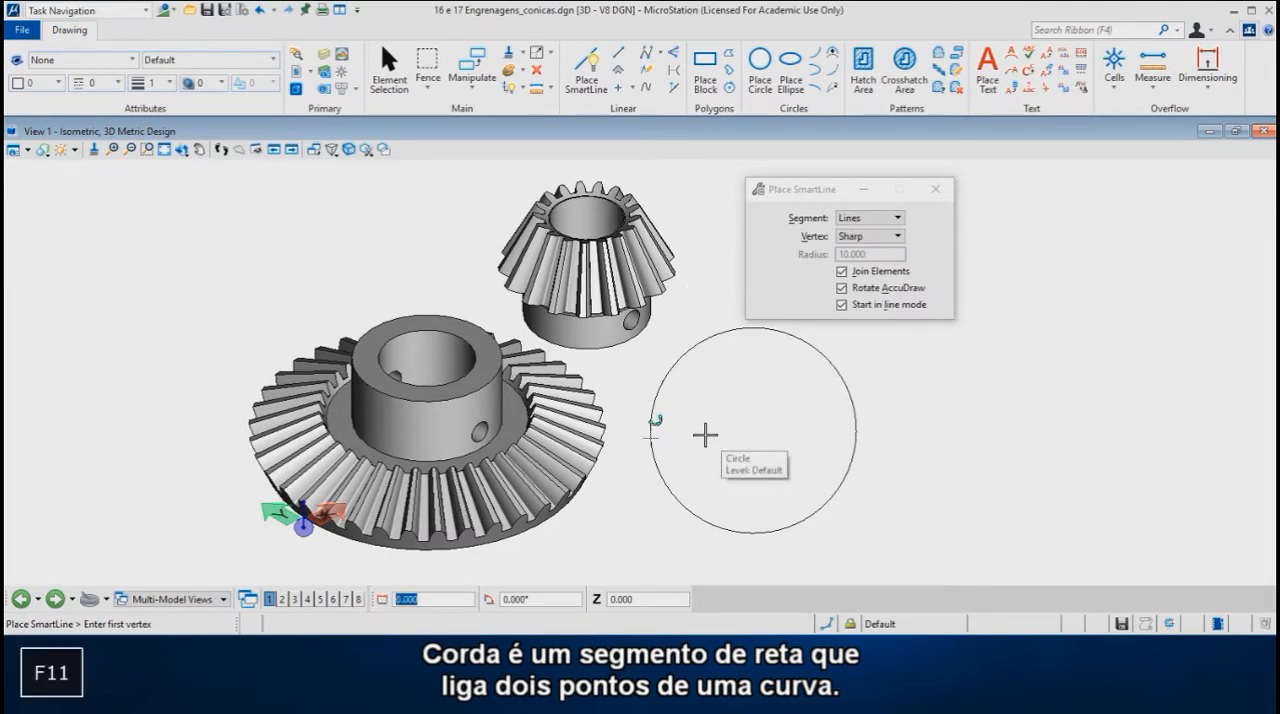
pyautogui.press('n')
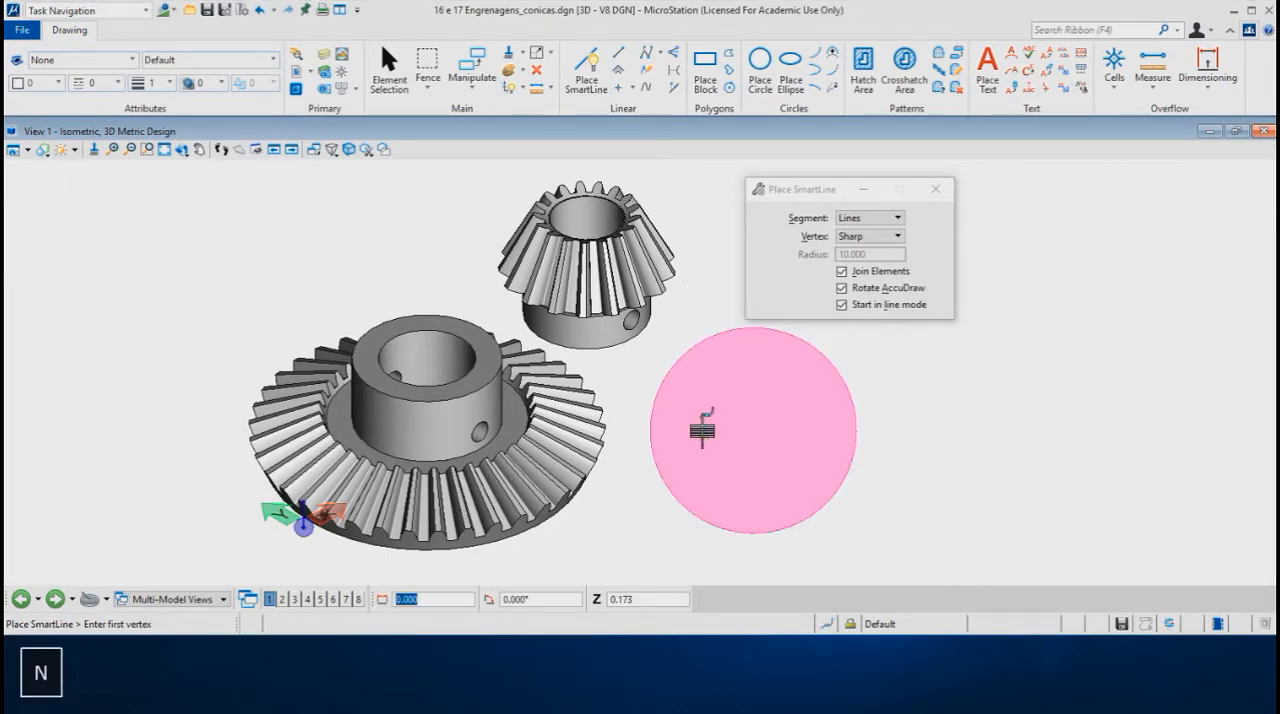
pyautogui.click(662, 387)
pyautogui.press('n')
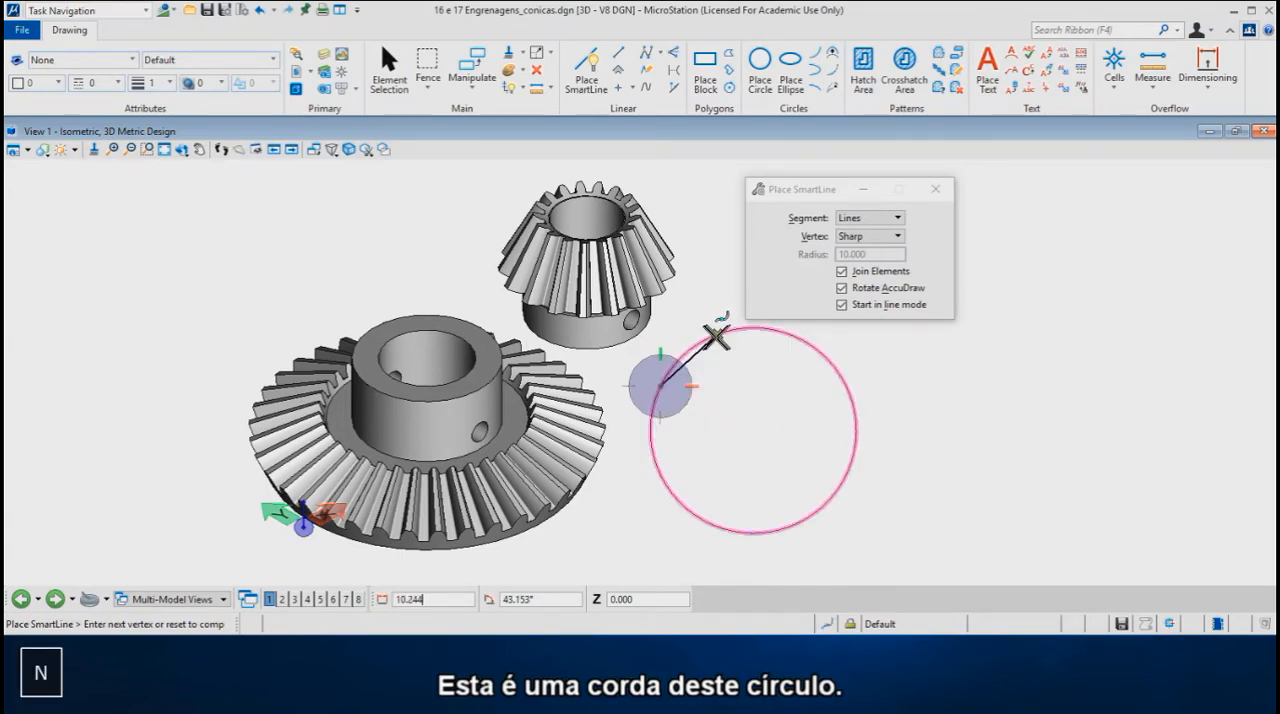
pyautogui.click(719, 335)
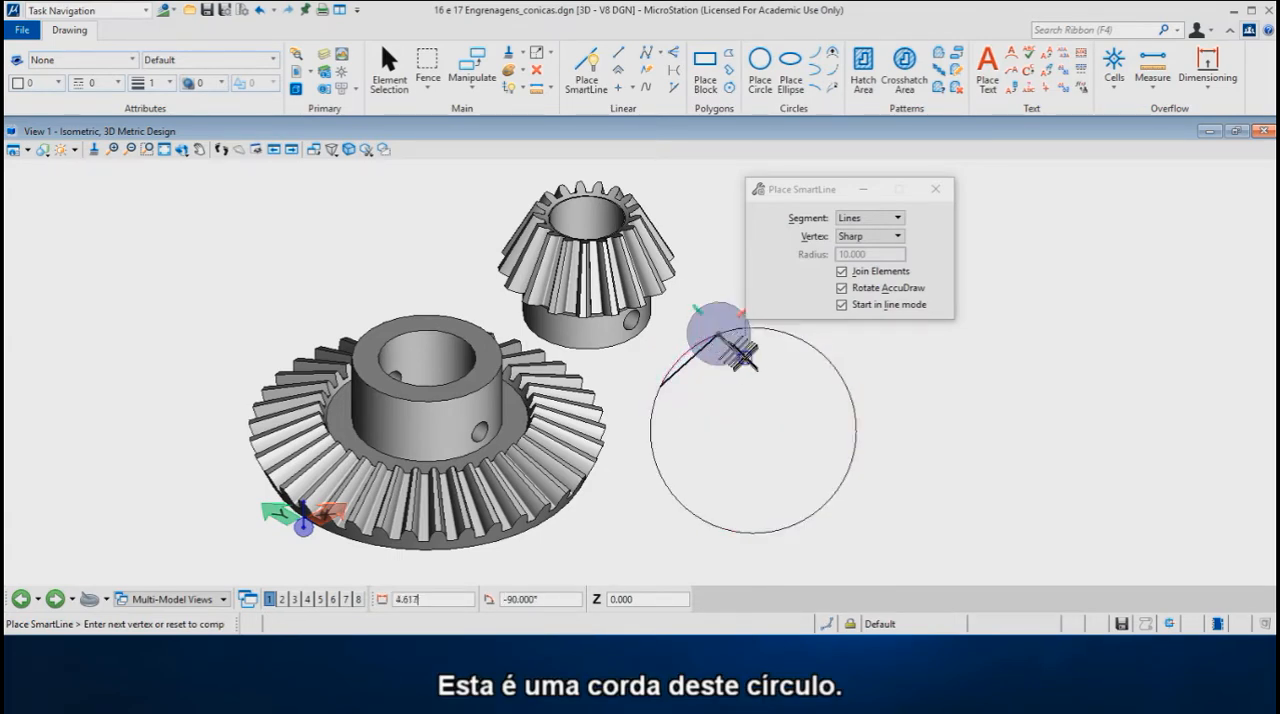
pyautogui.rightClick(745, 375)
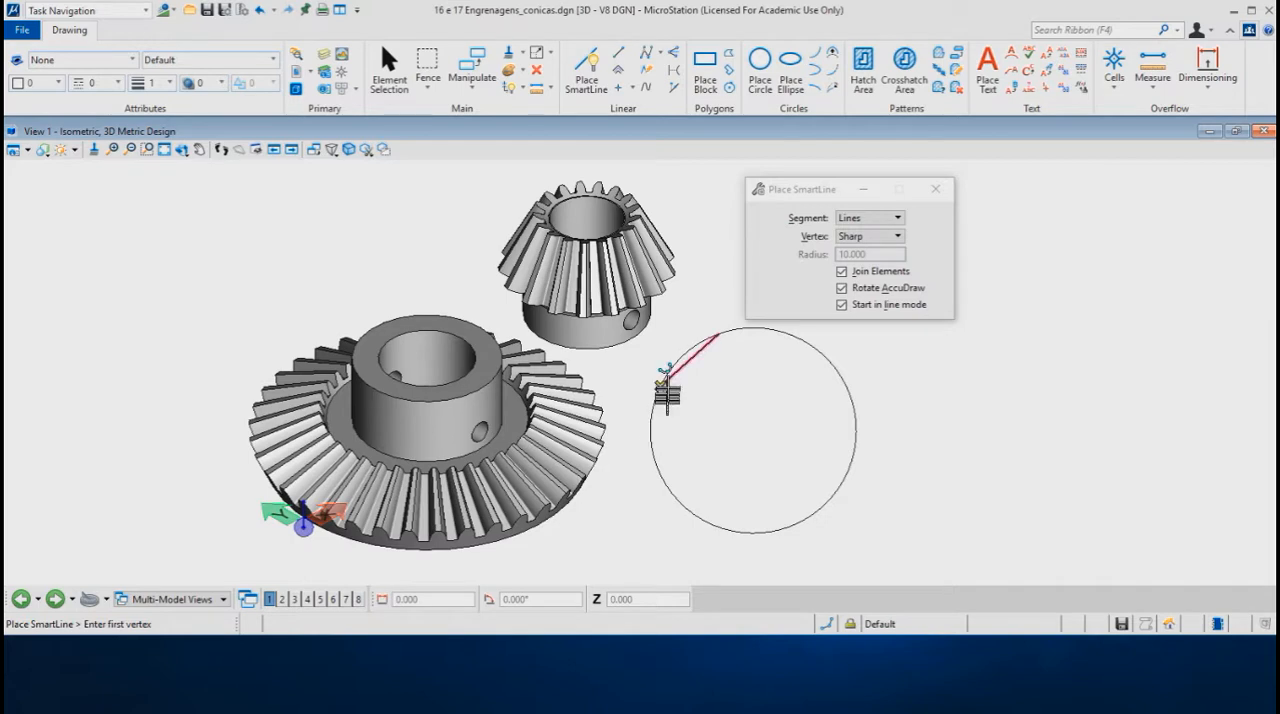
pyautogui.scroll(2, 660, 358)
pyautogui.press('space')
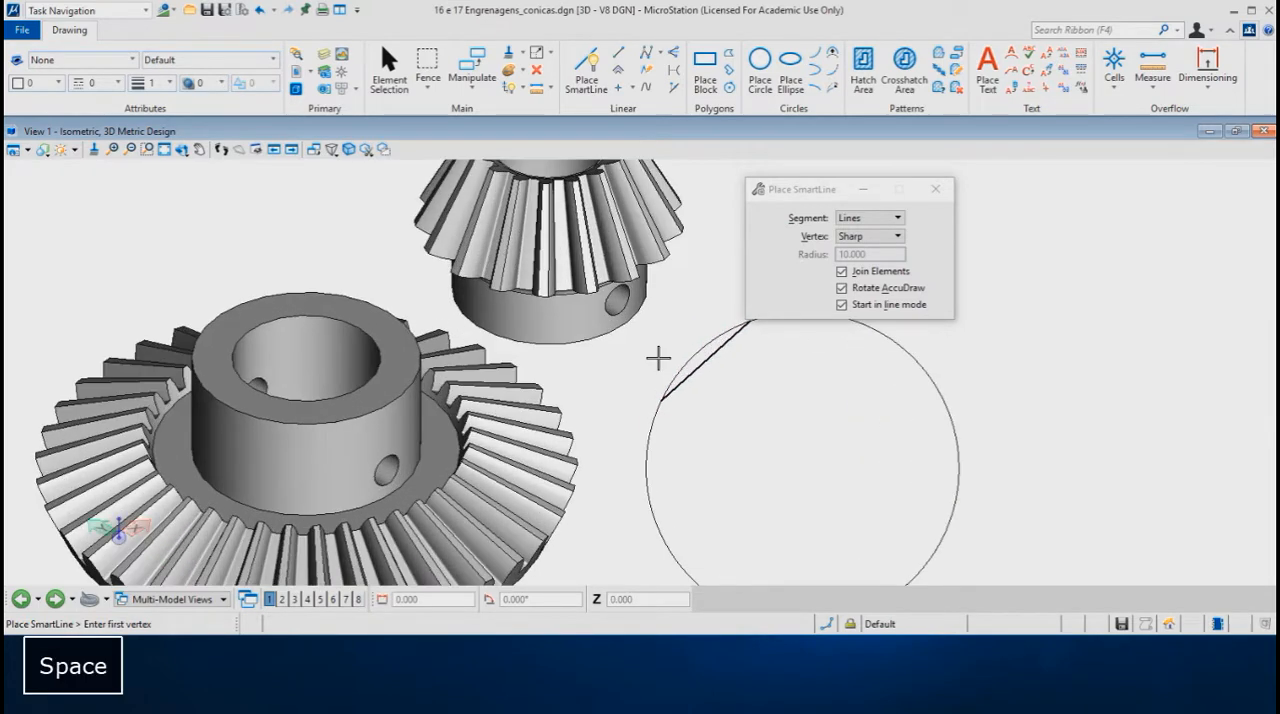
pyautogui.moveTo(696, 299); pyautogui.dragTo(710, 341, button='middle')
pyautogui.press('space')
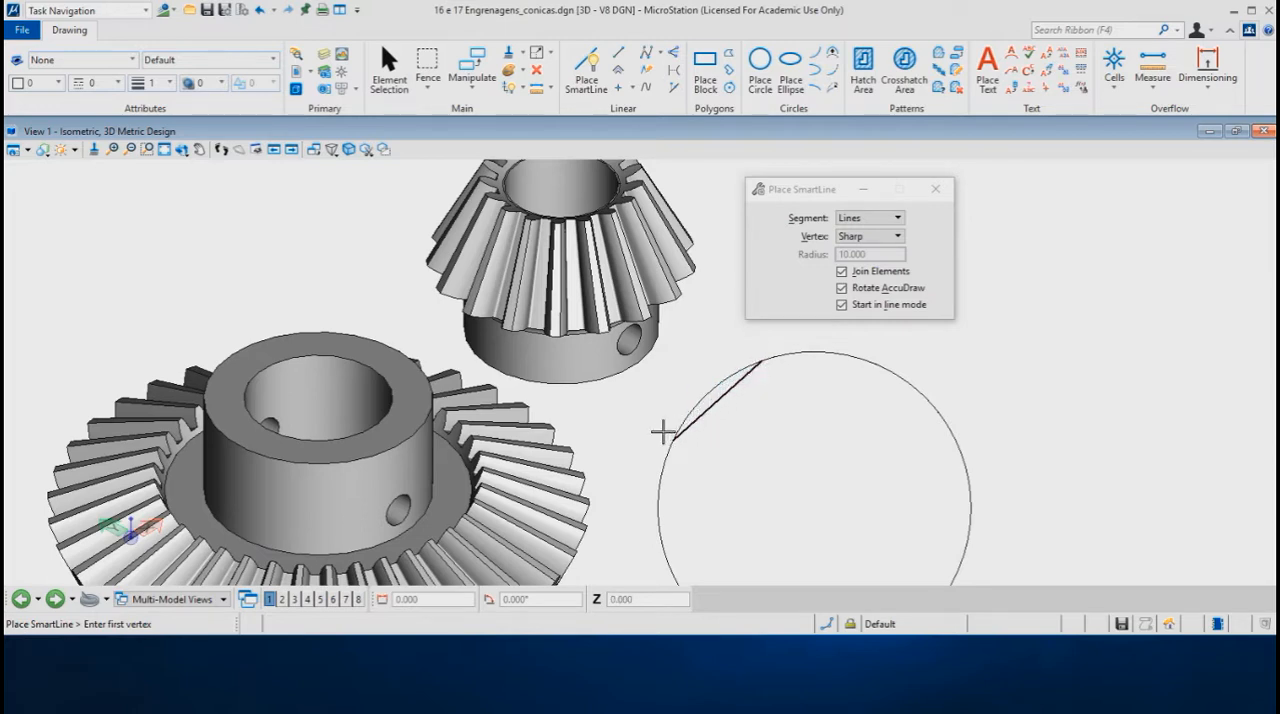
pyautogui.press('space')
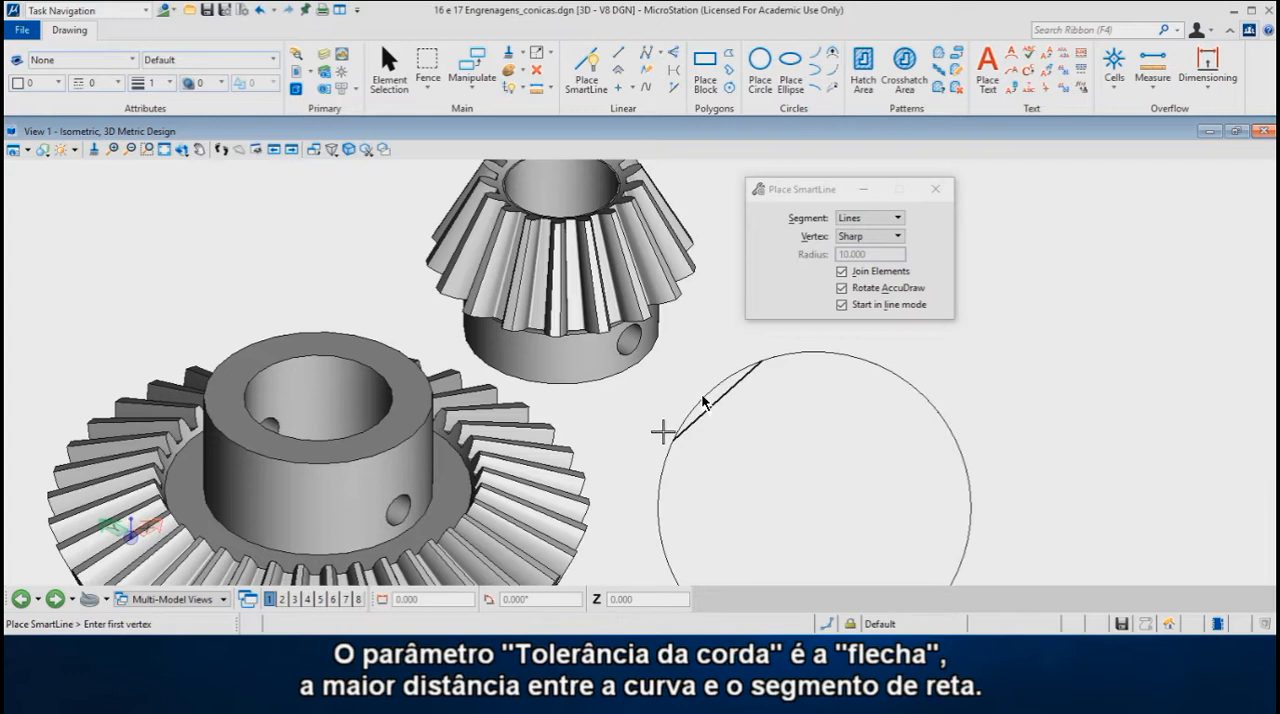
# Step: Undo the chord and the circle, and bring both gears fully back into view
pyautogui.hotkey('ctrl', 'z')
pyautogui.hotkey('ctrl', 'z')
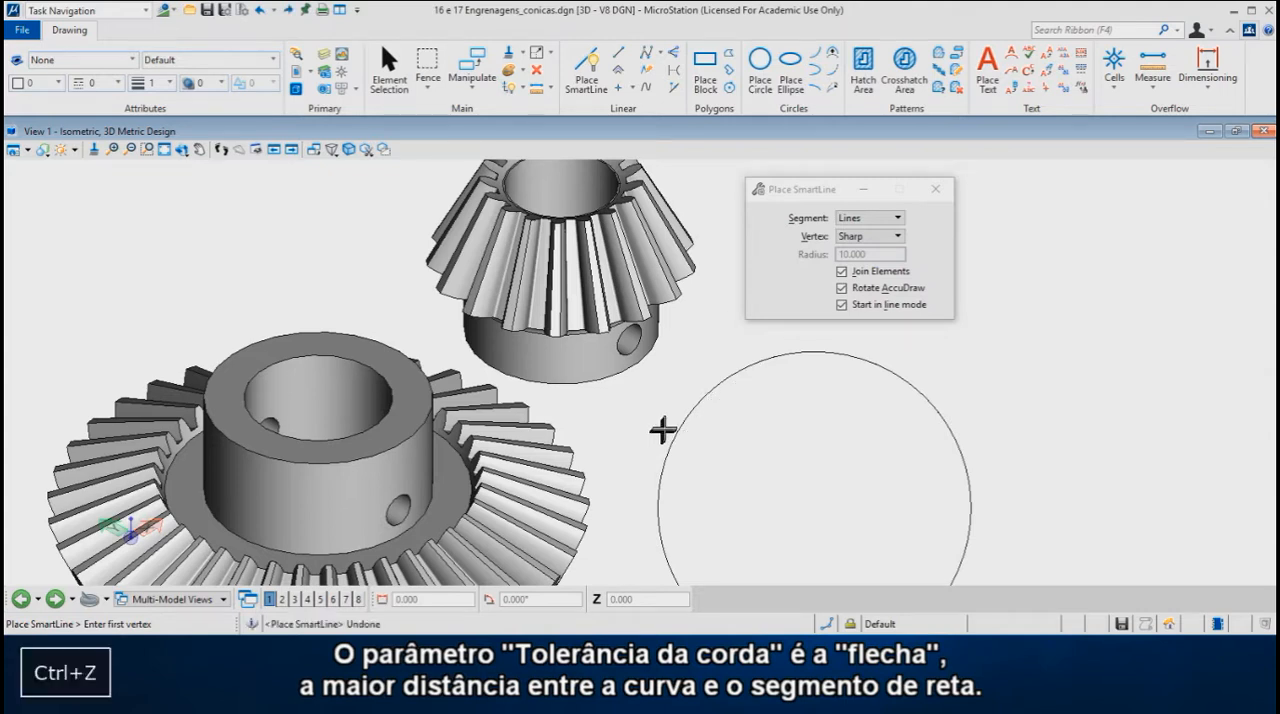
pyautogui.scroll(-3, 684, 370)
pyautogui.moveTo(684, 380); pyautogui.dragTo(666, 363, button='middle')
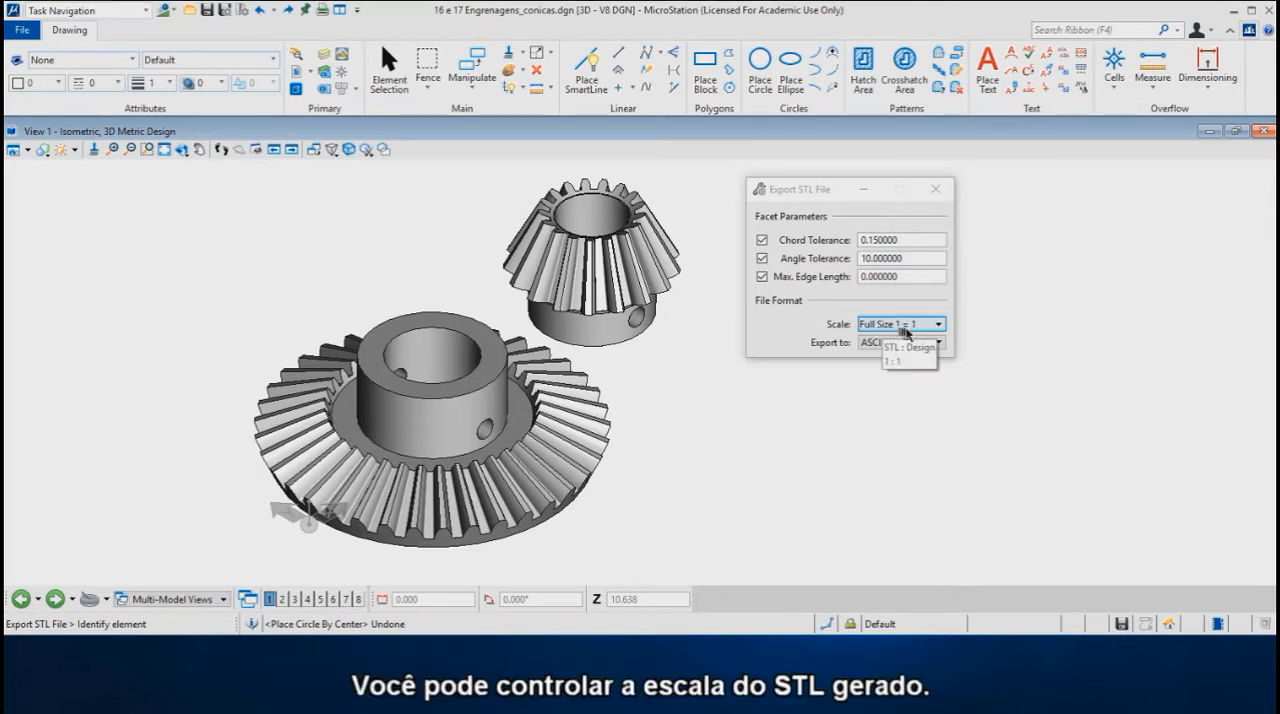
# Step: Review the STL scale and format options, keeping the scale at Full Size 1 = 1 and exporting to ASCII
pyautogui.click(939, 325)
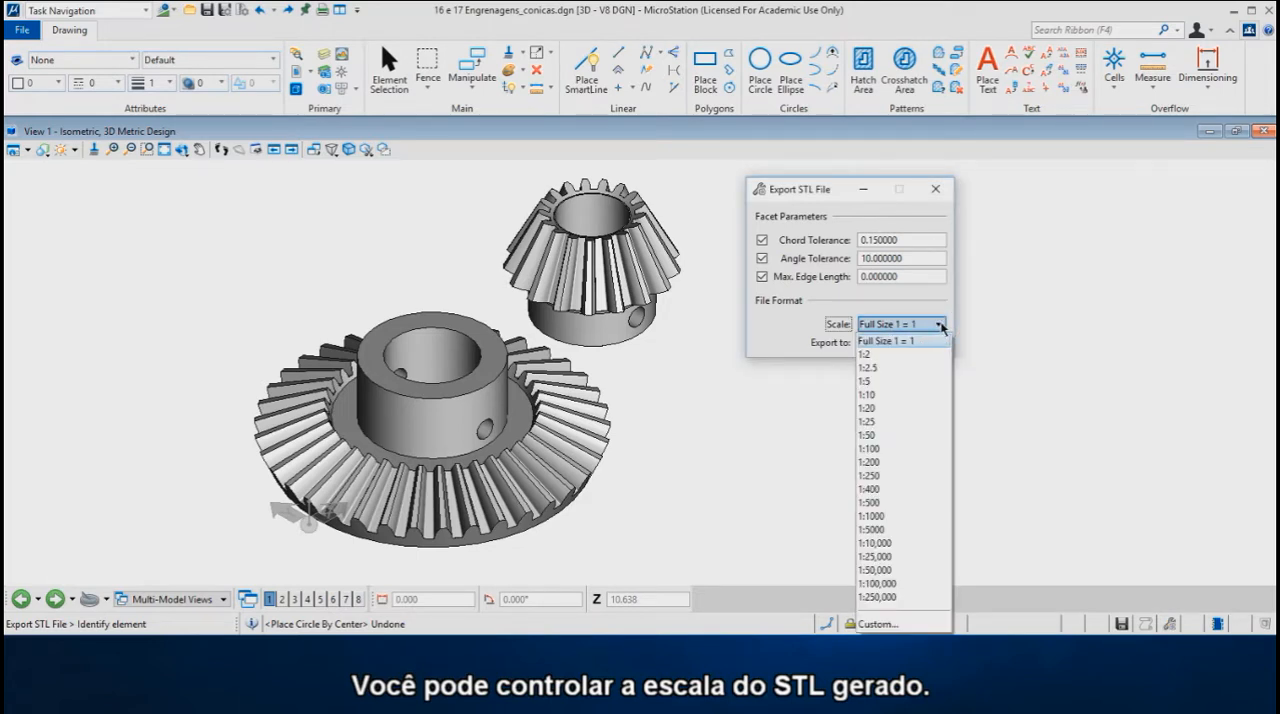
pyautogui.click(941, 325)
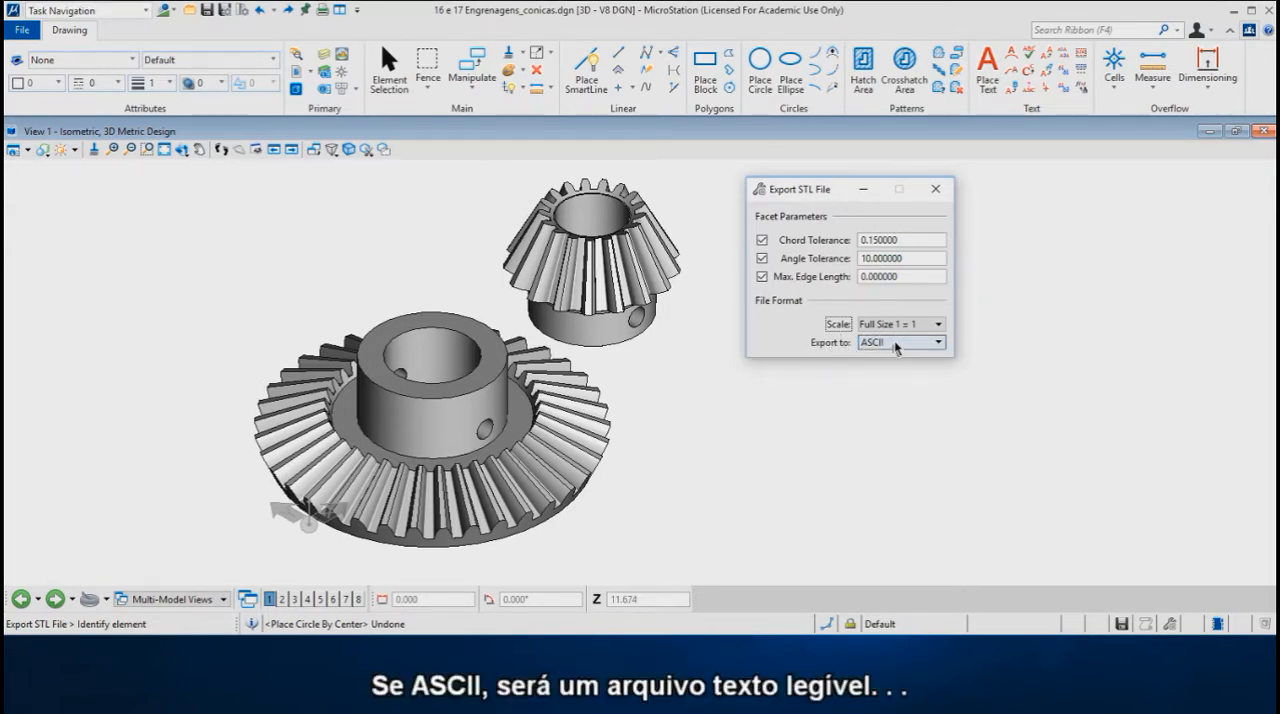
pyautogui.click(939, 343)
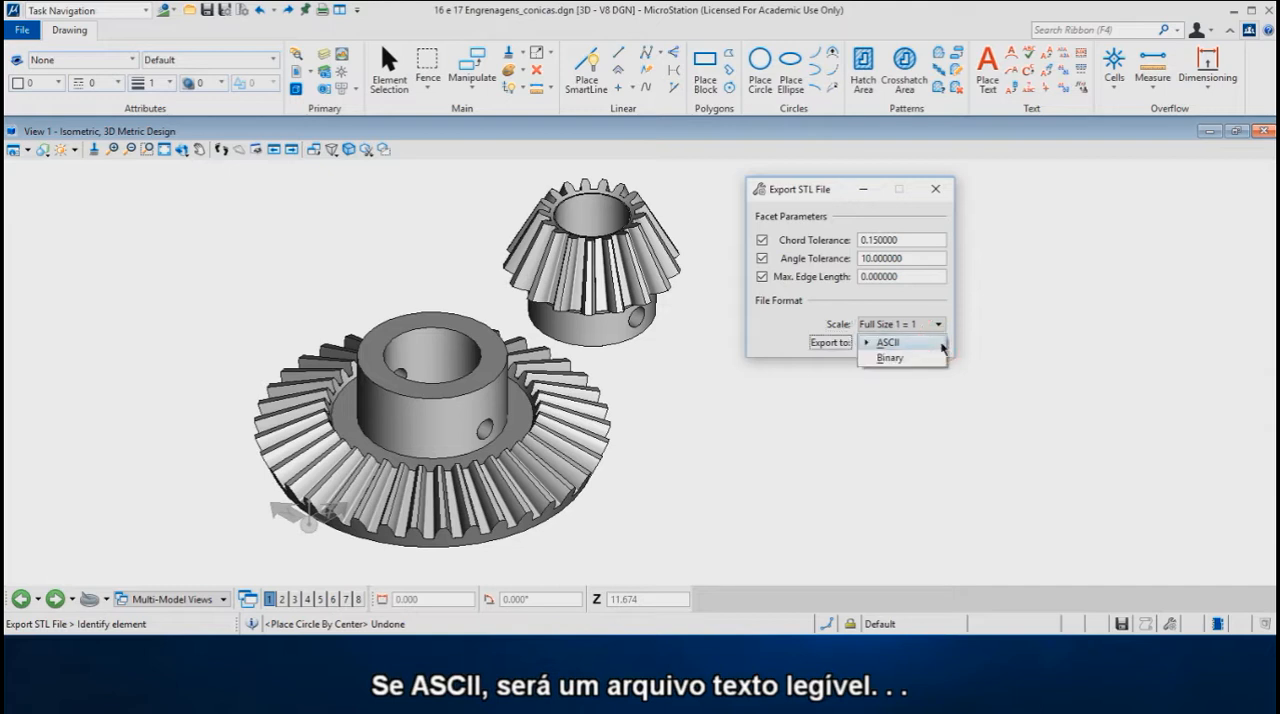
pyautogui.click(893, 344)
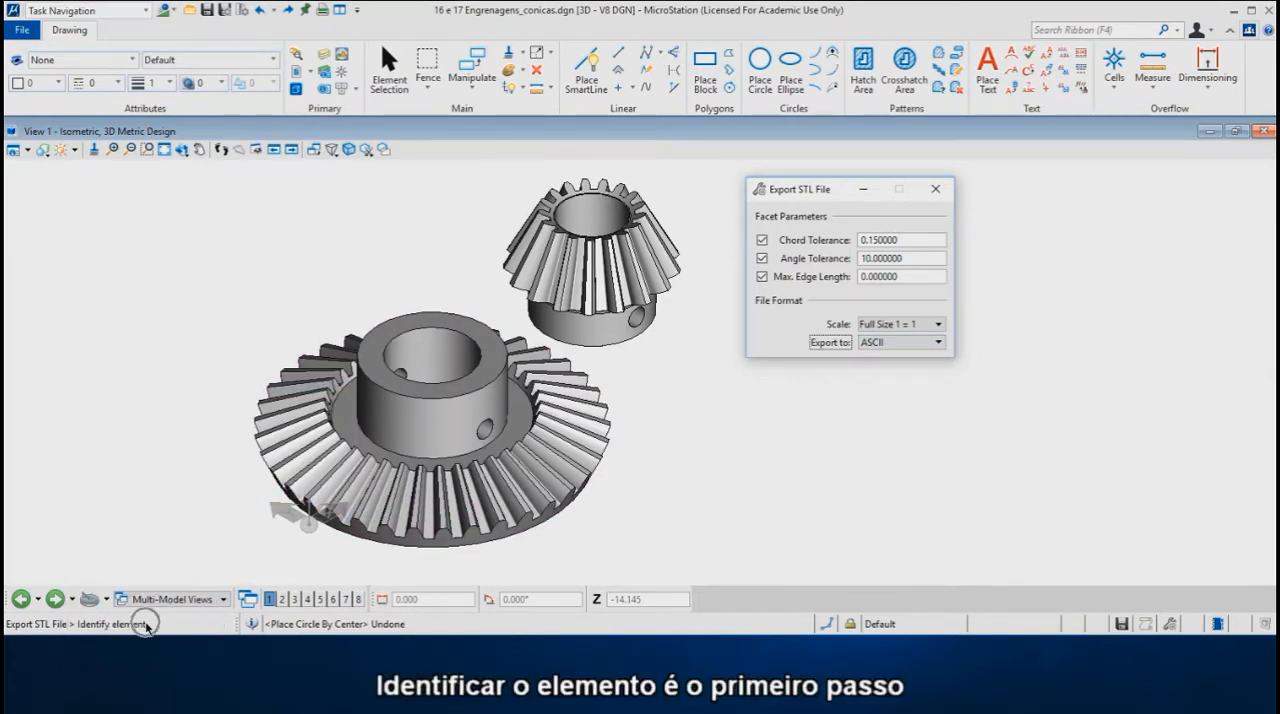
# Step: Select the large gear for the STL export, add and remove the pinion from the selection, and accept with only the large gear
pyautogui.click(505, 530)
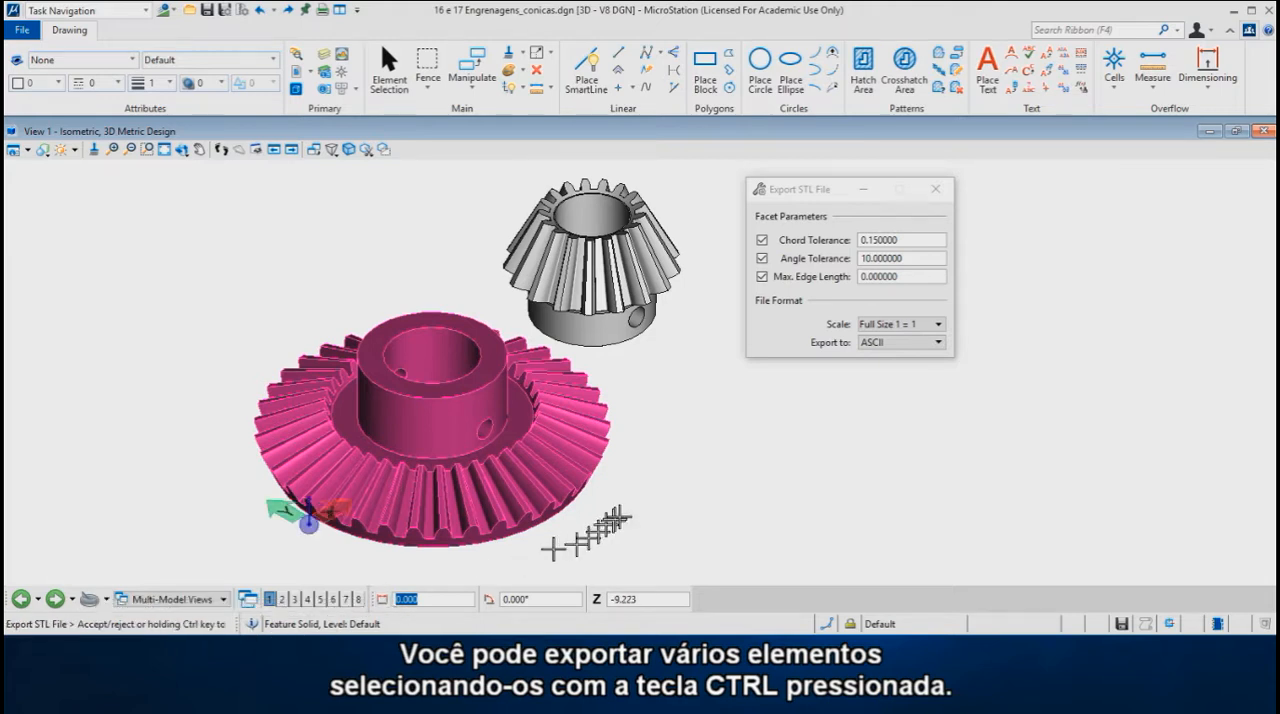
pyautogui.keyDown('ctrl'); pyautogui.click(625, 343); pyautogui.keyUp('ctrl')
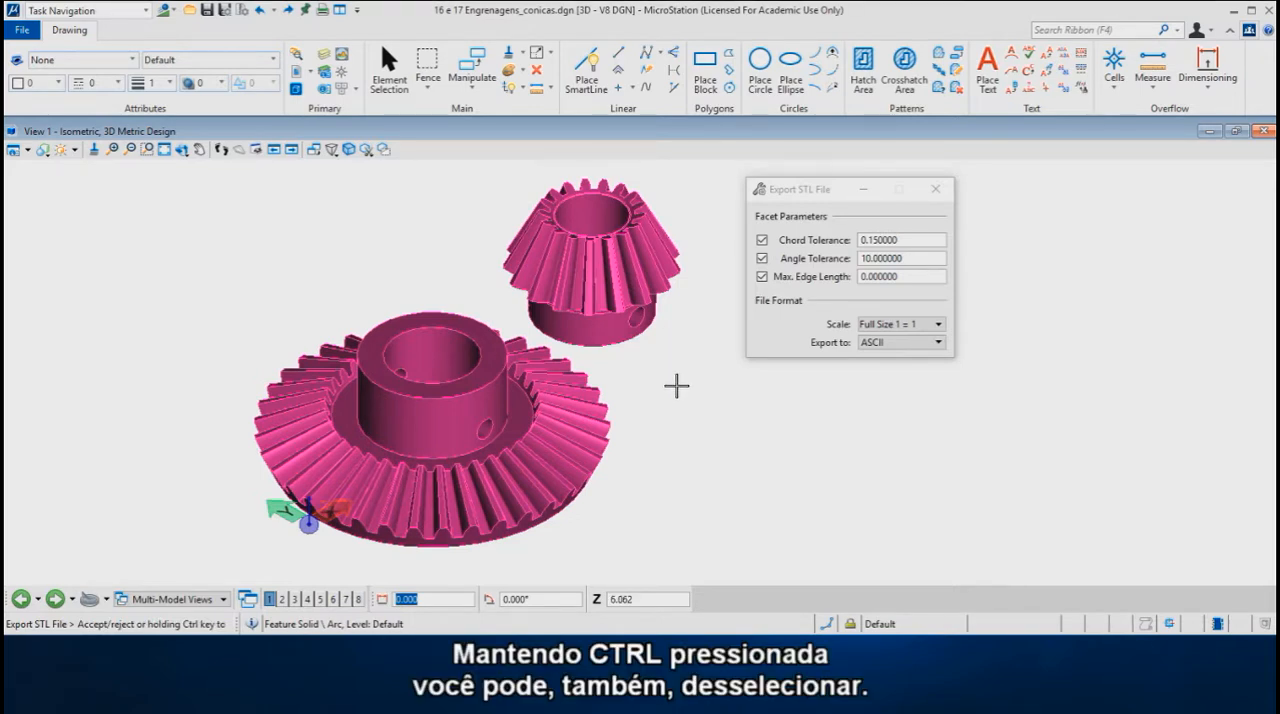
pyautogui.keyDown('ctrl'); pyautogui.click(623, 342); pyautogui.keyUp('ctrl')
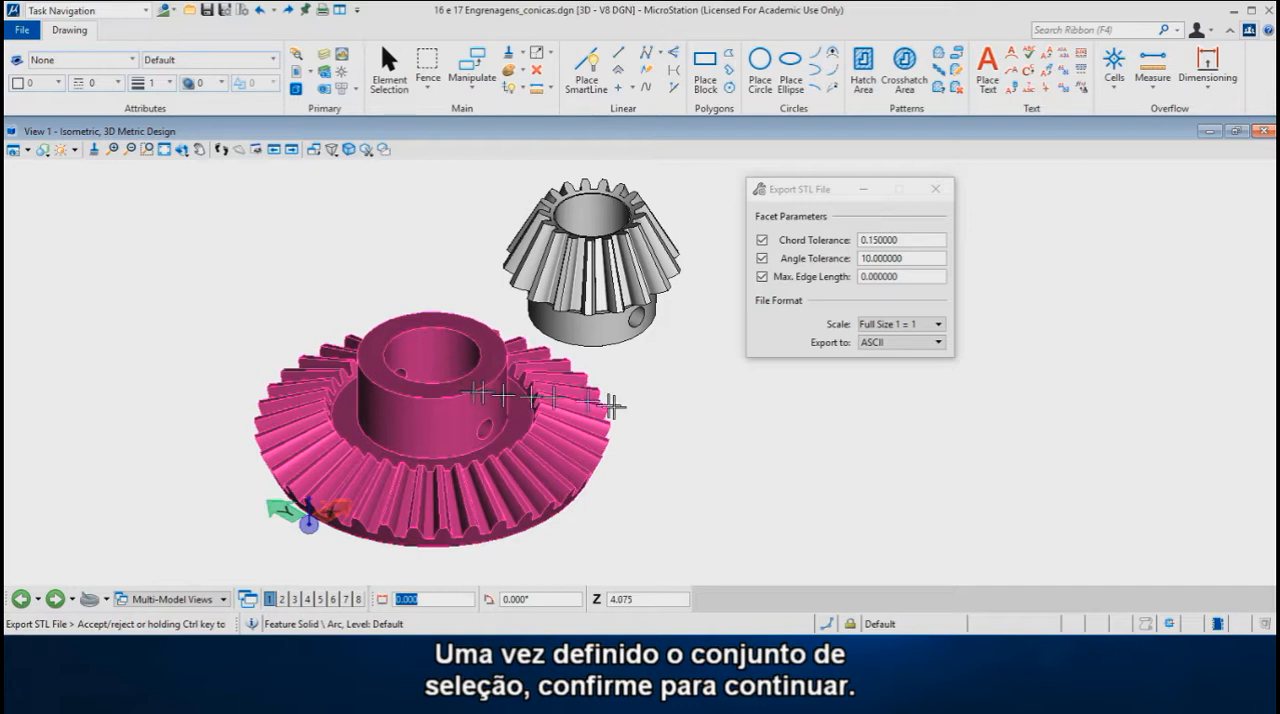
pyautogui.click(645, 407)
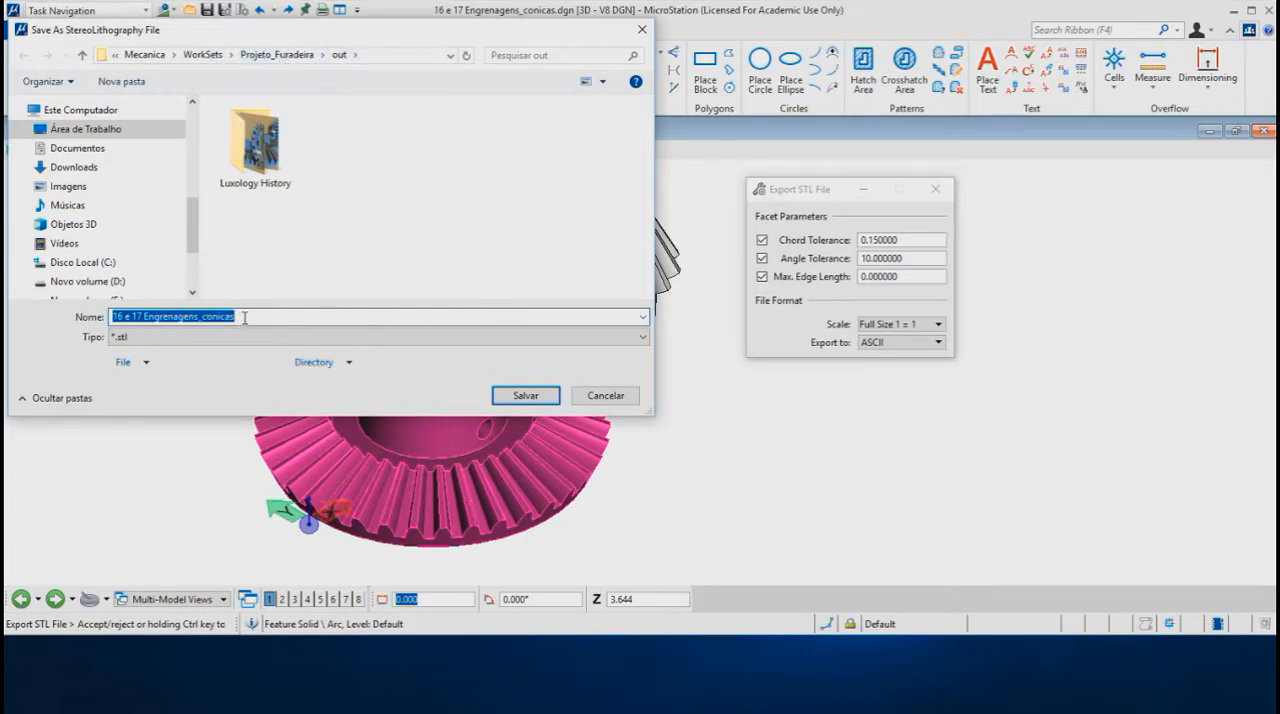
# Step: Save the large gear's ASCII STL export in the out folder as "Coroa Teste1 ASCII"
pyautogui.write('Coroa')
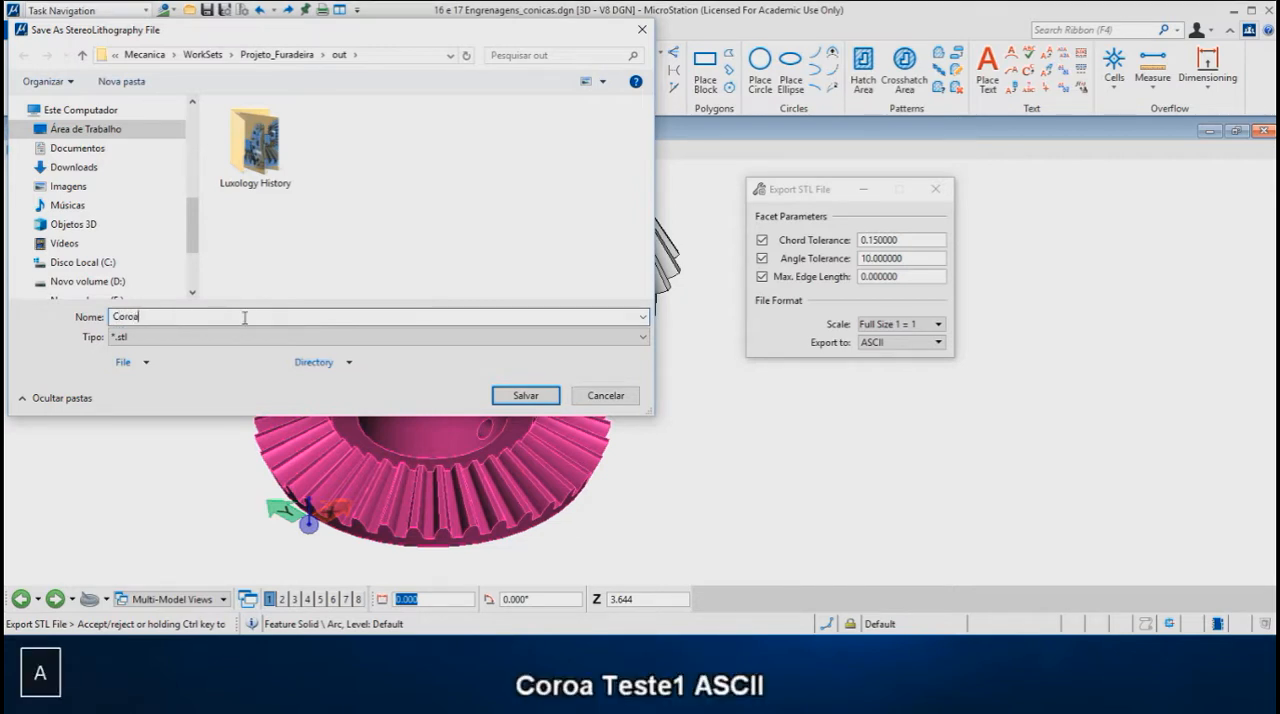
pyautogui.write(' T')
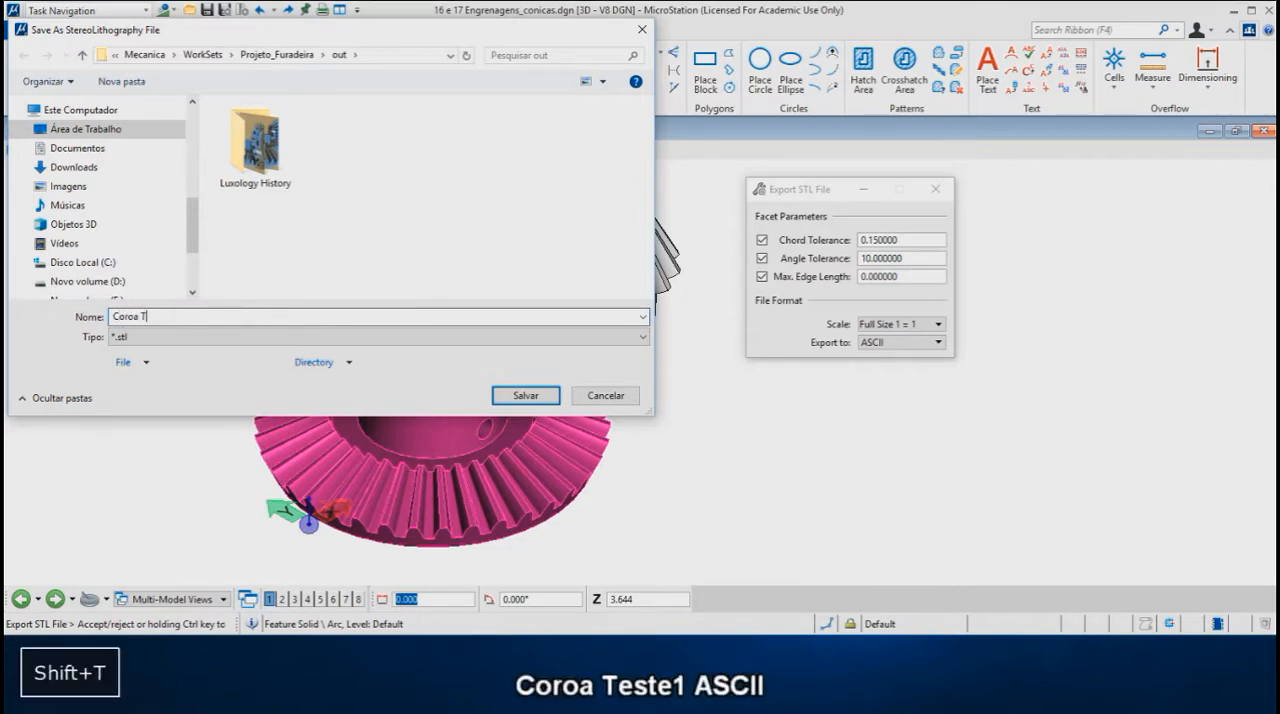
pyautogui.write('este1')
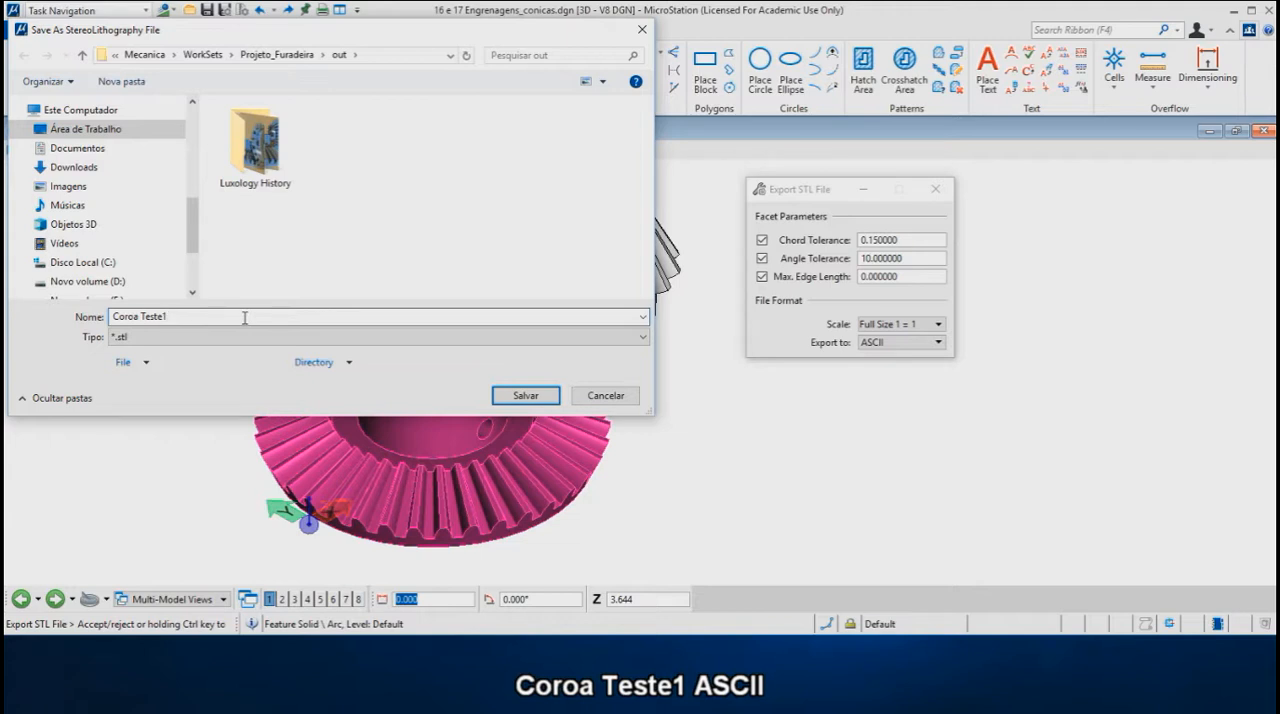
pyautogui.write(' ASCII')
pyautogui.click(530, 400)
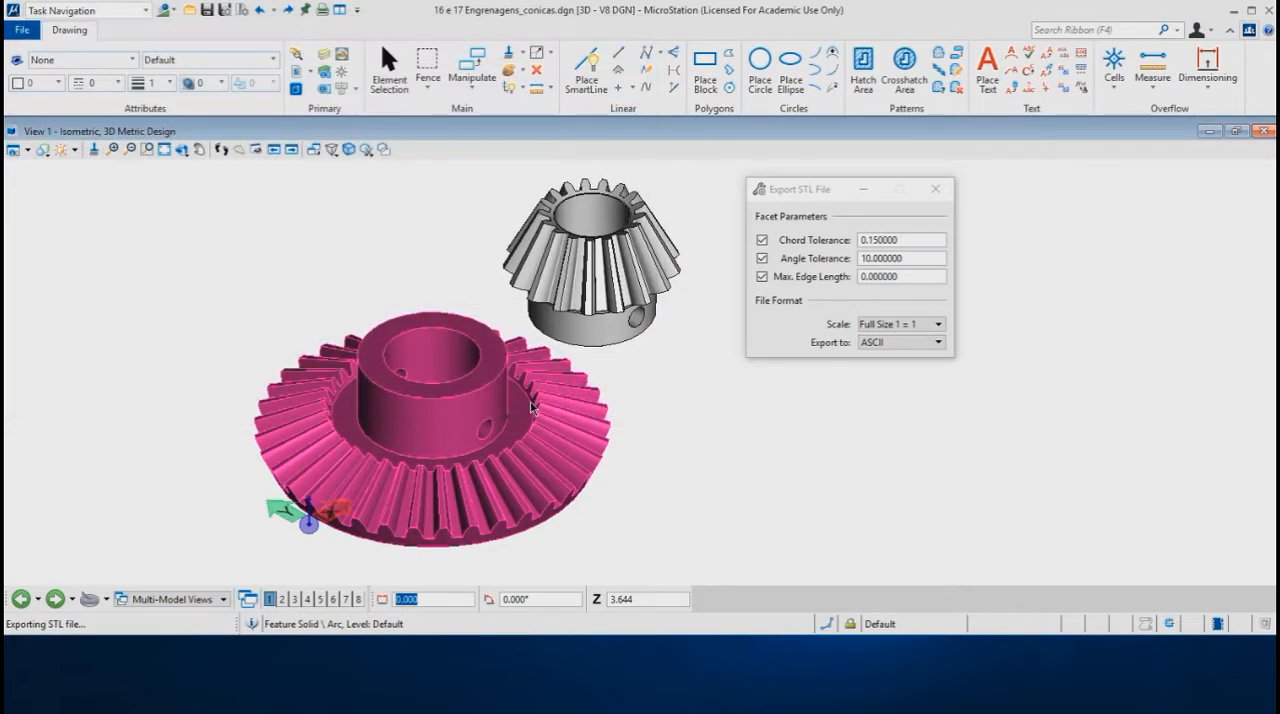
# Step: Set the STL export format to Binary and accept the large gear as the element to export
pyautogui.click(883, 342)
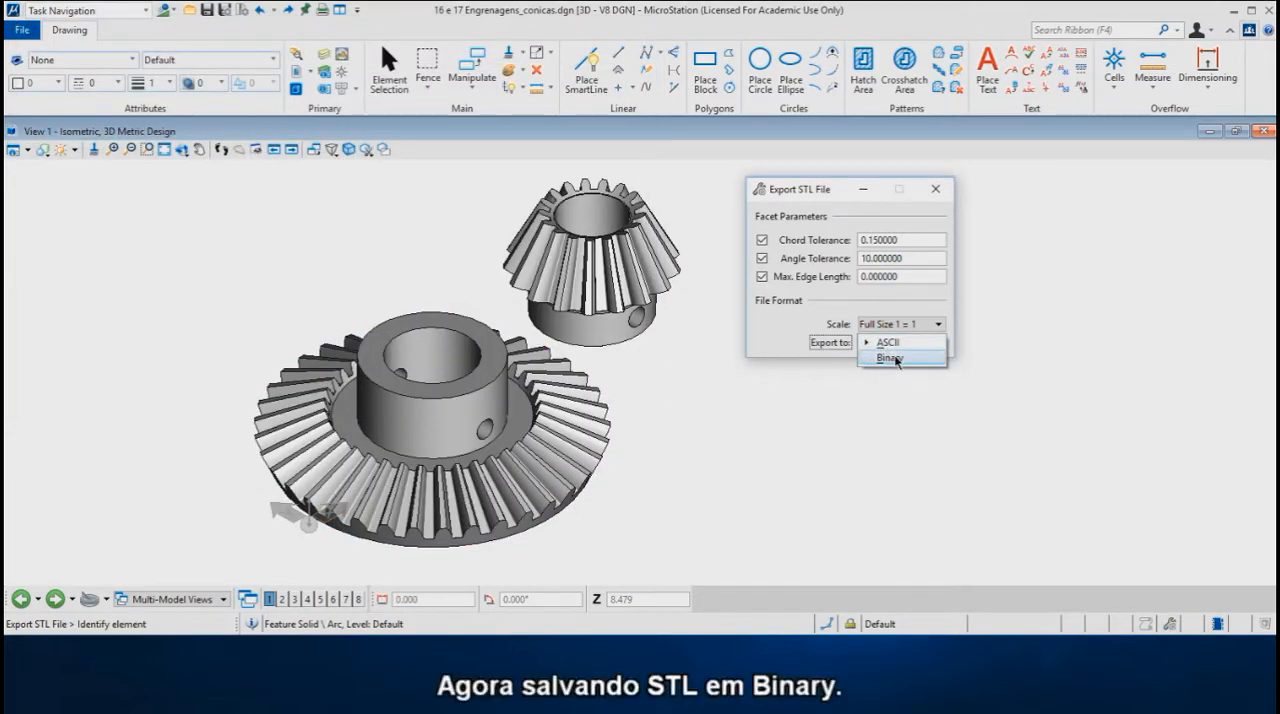
pyautogui.click(892, 358)
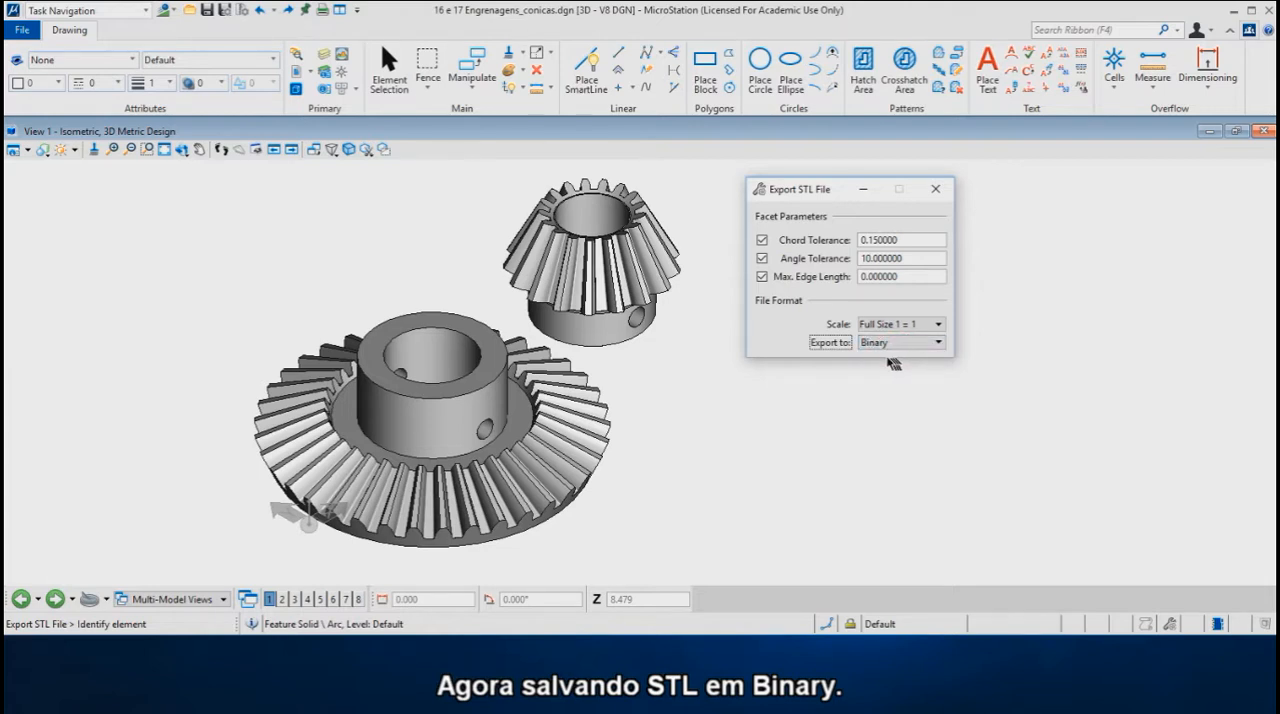
pyautogui.click(612, 424)
pyautogui.click(665, 425)
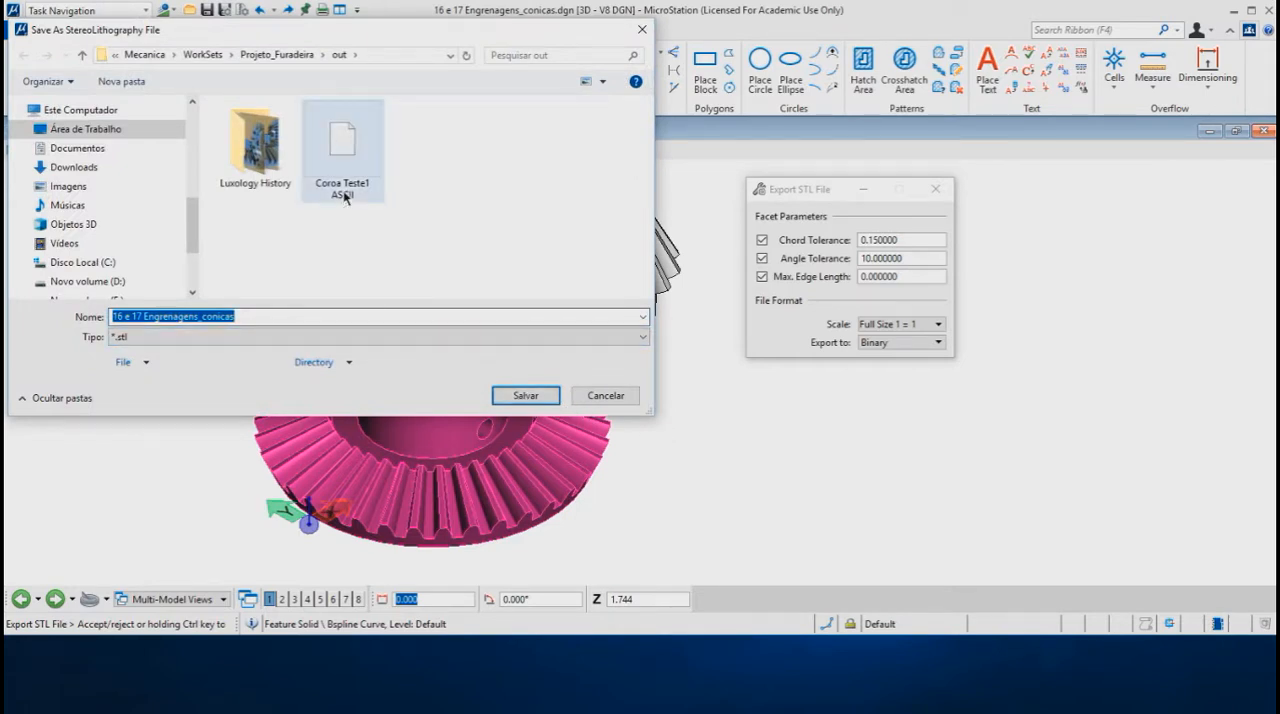
# Step: Save the binary STL export as "Coroa Teste2 Binary", basing the name on the existing ASCII file
pyautogui.click(342, 160)
pyautogui.click(278, 316)
pyautogui.click(277, 317)
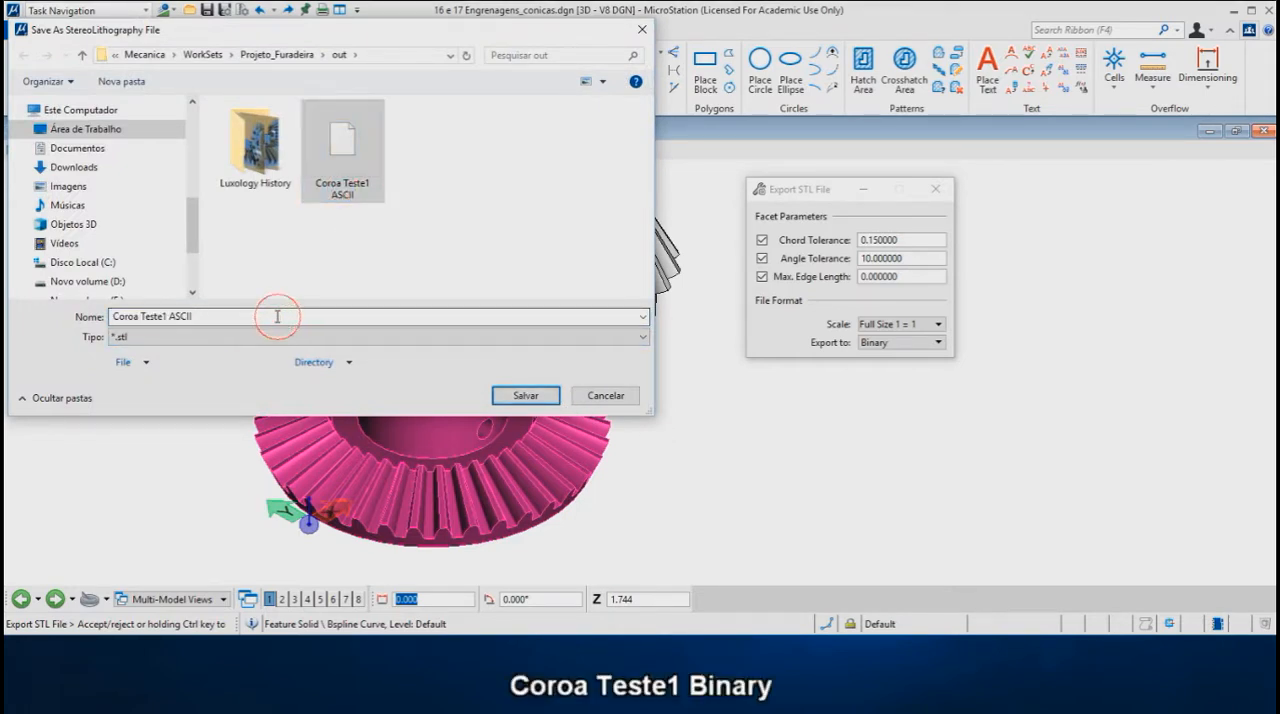
pyautogui.press('BackSpace')
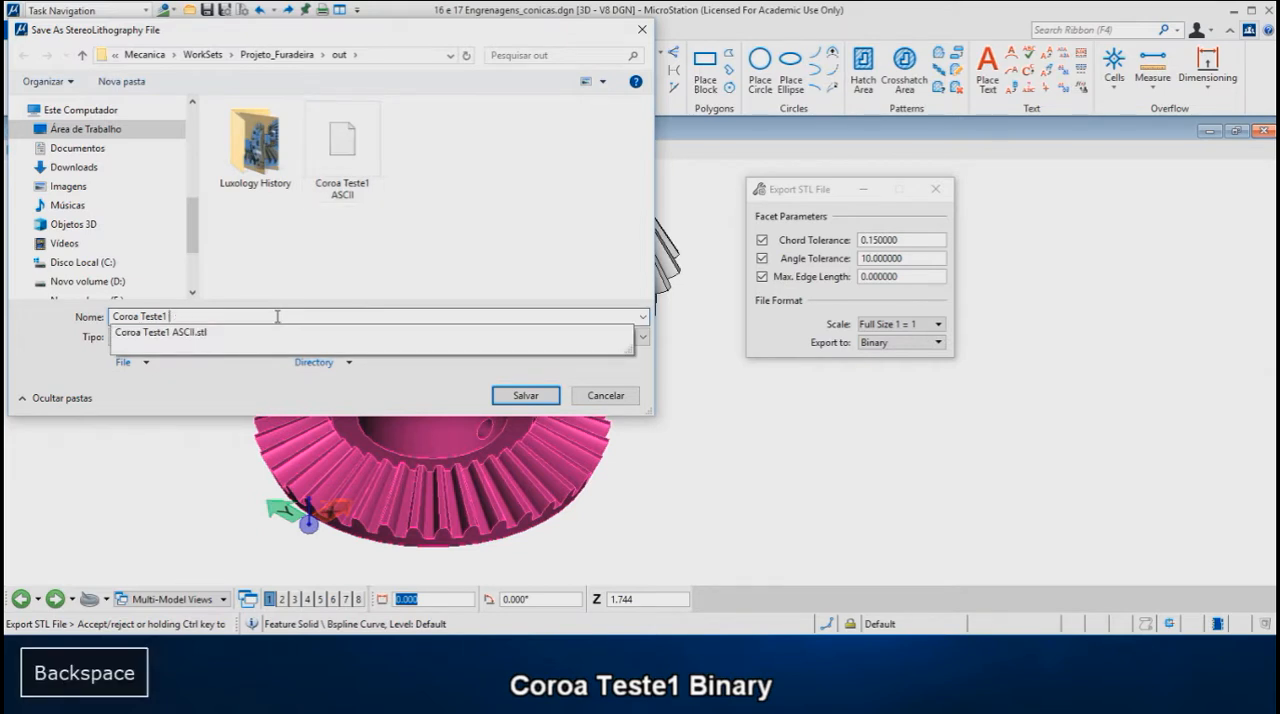
pyautogui.write('Bina')
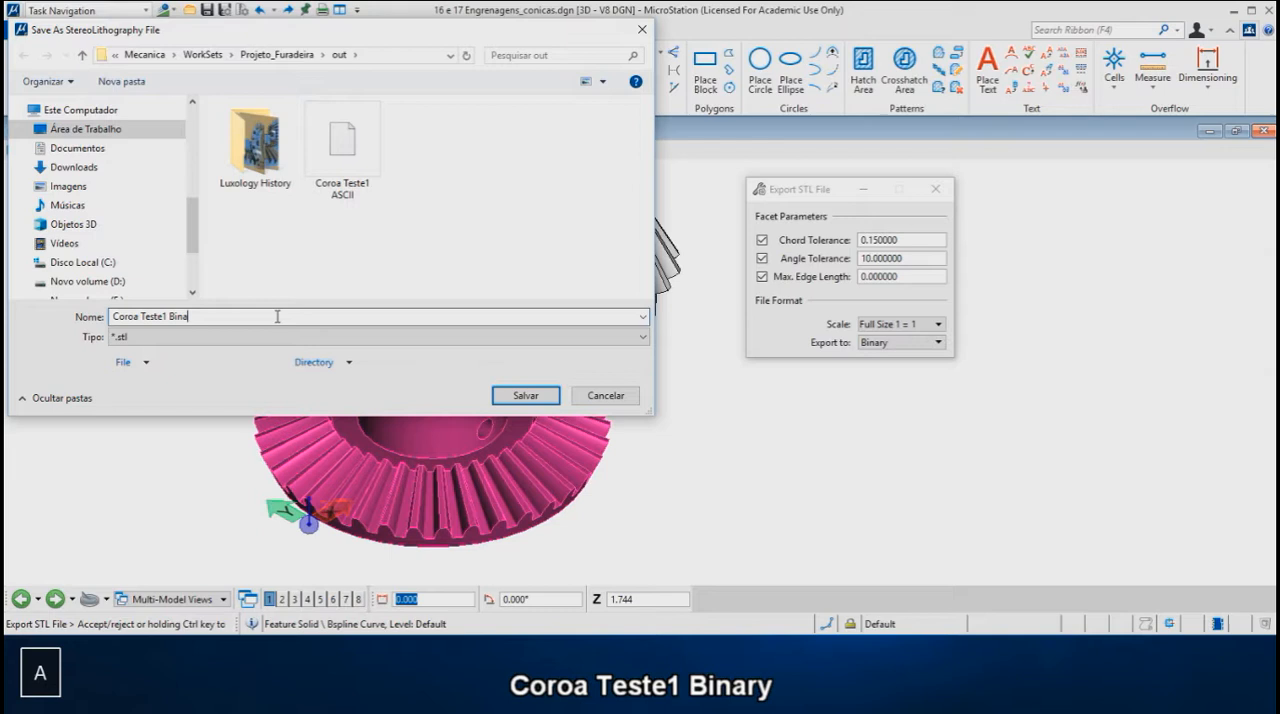
pyautogui.write('ry')
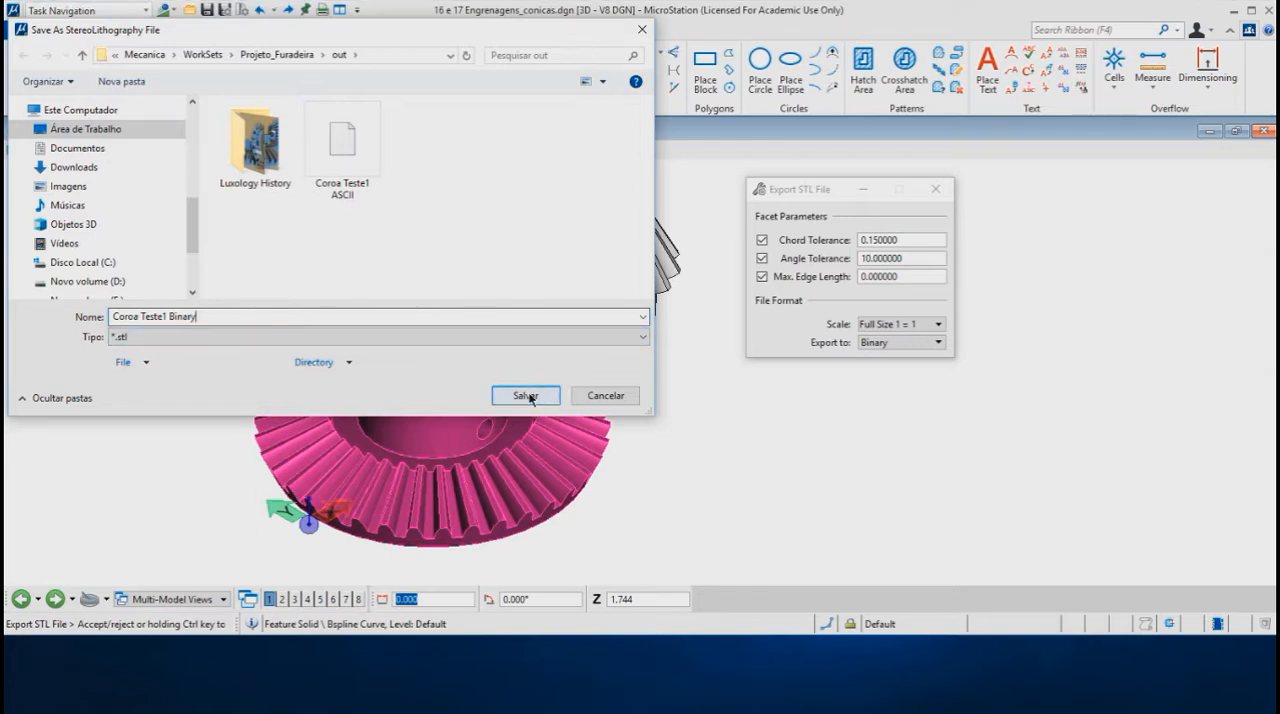
pyautogui.press('Left')
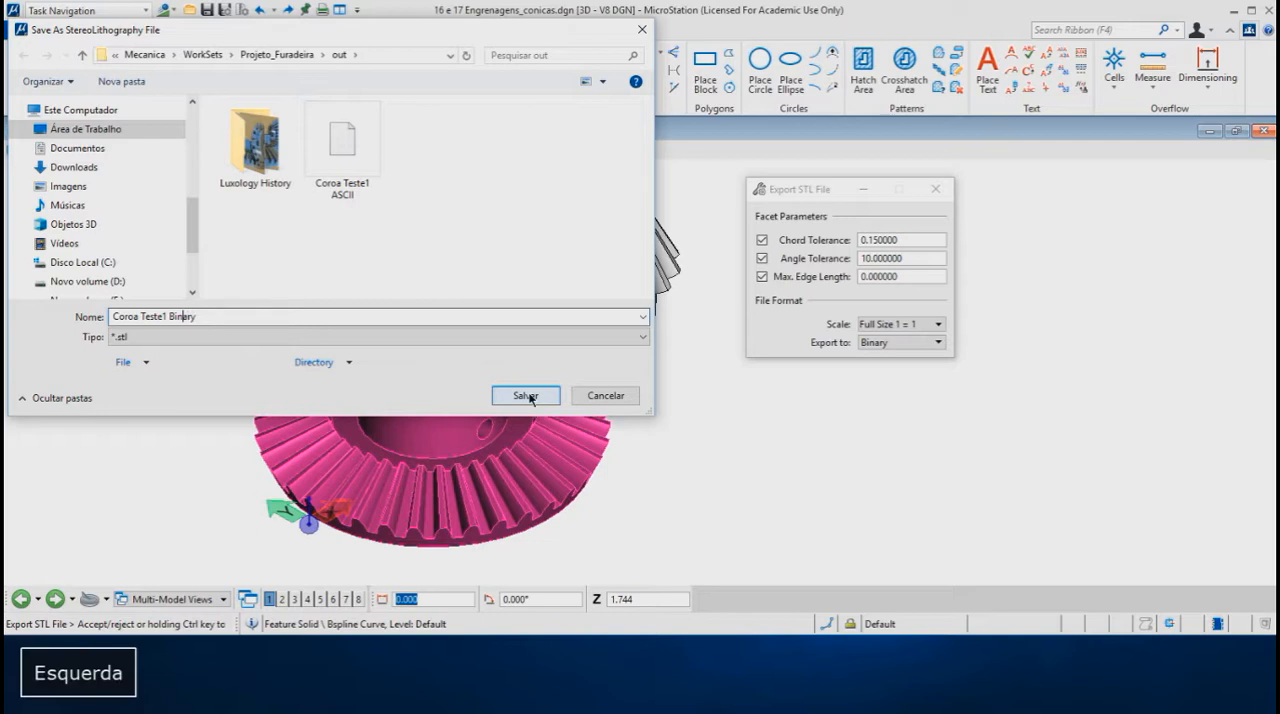
pyautogui.hotkey('shift', 'Left')
pyautogui.write('2')
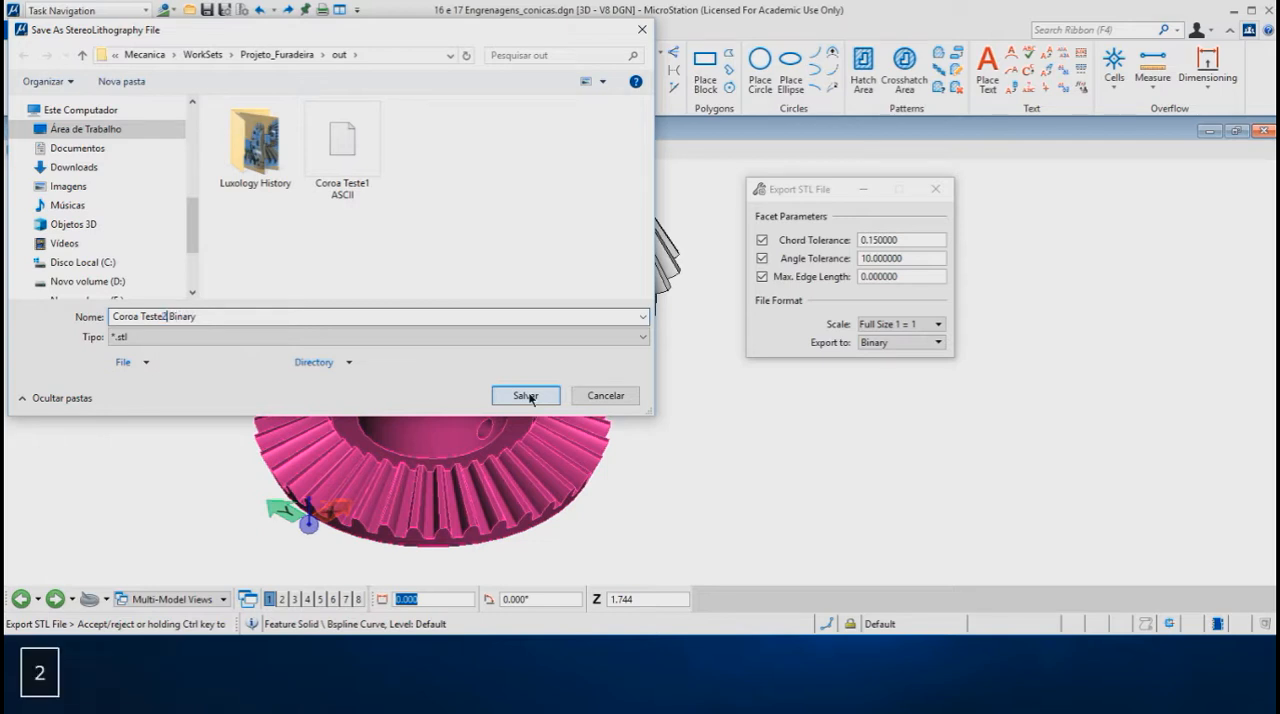
pyautogui.click(527, 396)
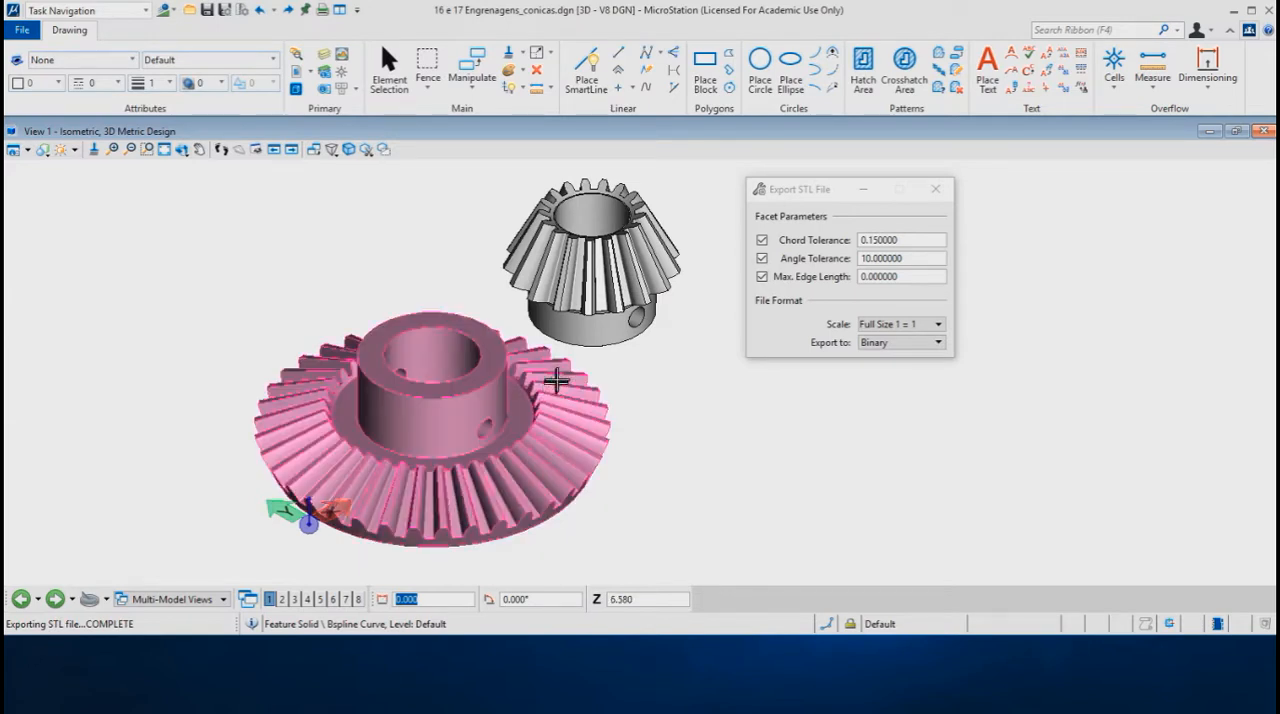
# Step: Switch to File Explorer and compare the file sizes of Coroa Teste1 ASCII and Coroa Teste2 Binary in the out folder
pyautogui.hotkey('alt', 'Tab')
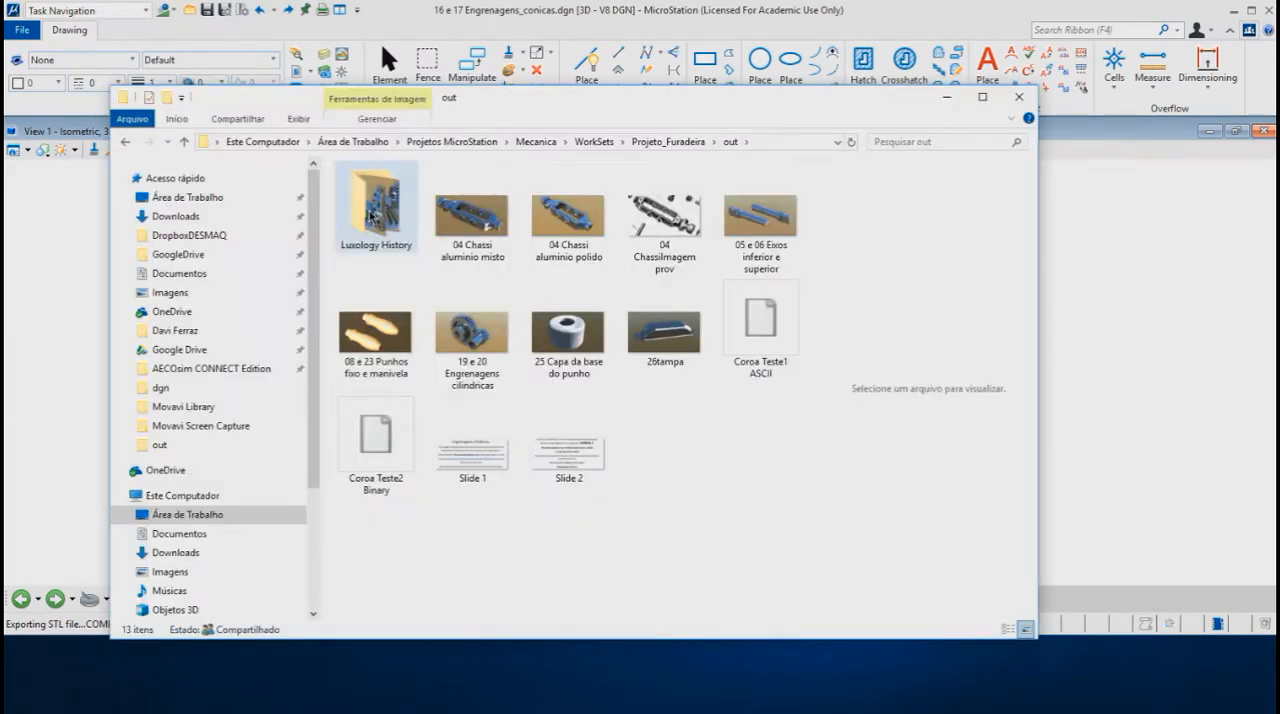
pyautogui.click(769, 326)
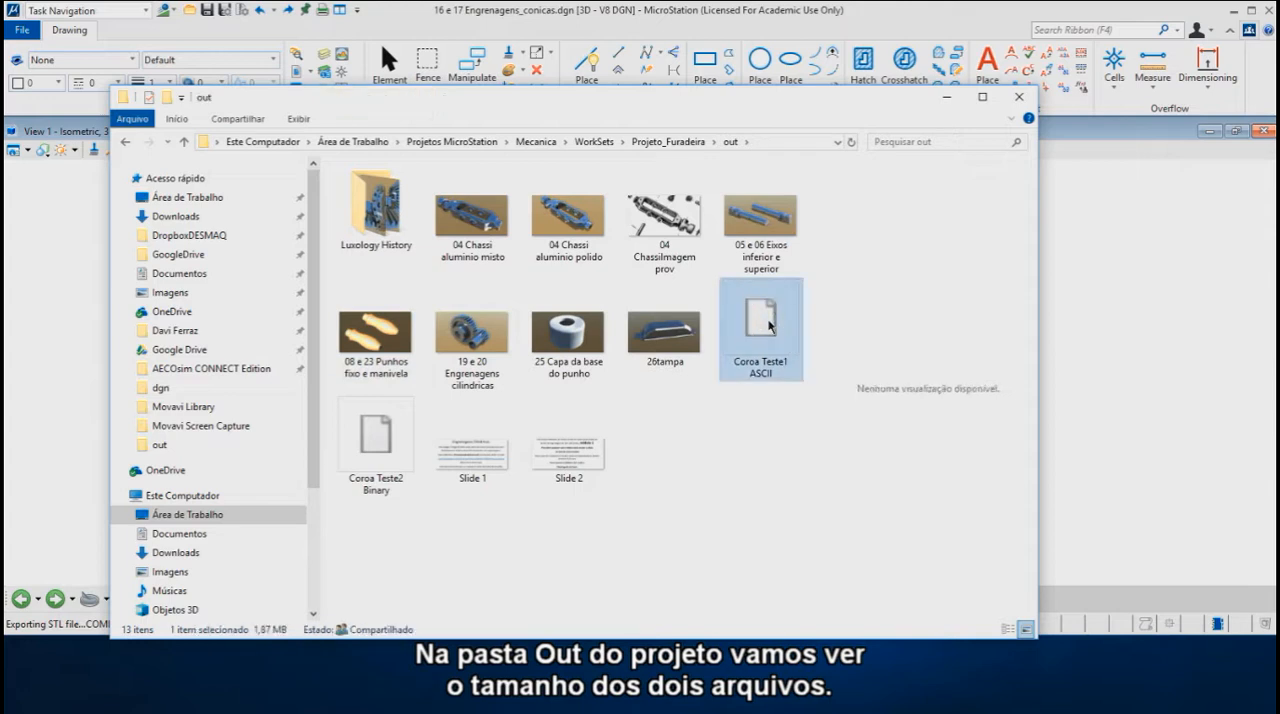
pyautogui.click(376, 453)
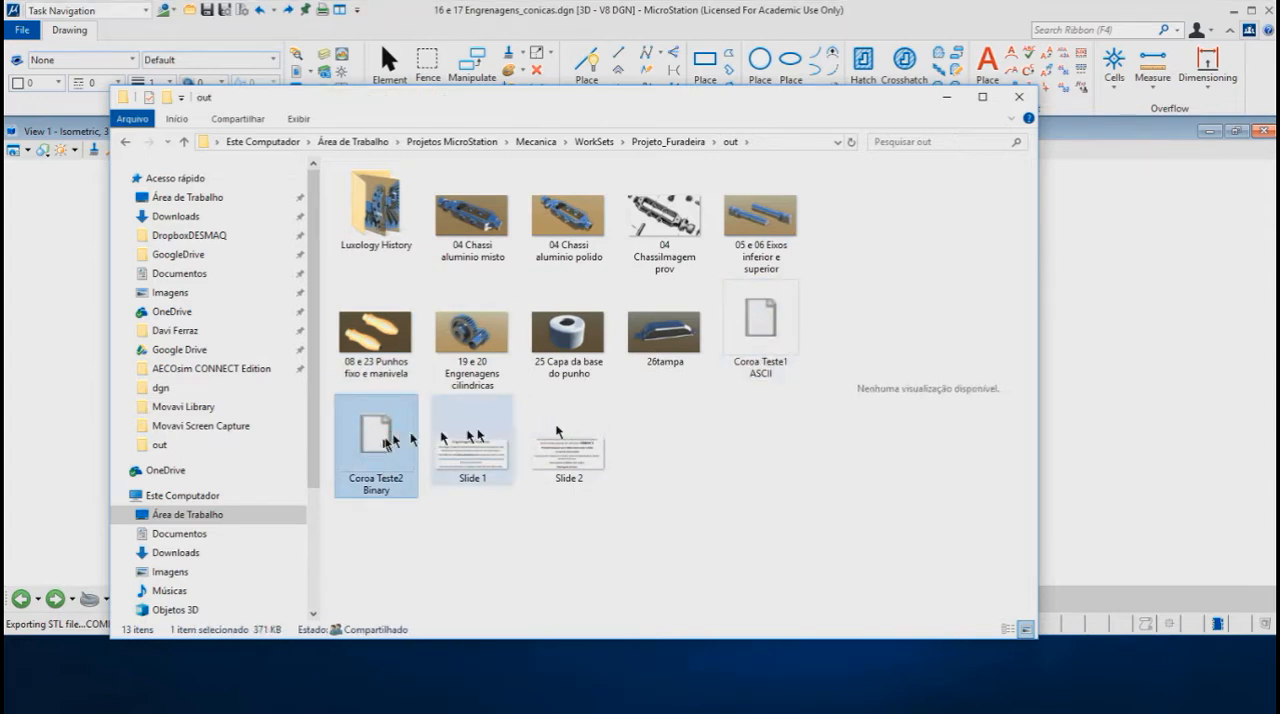
pyautogui.click(768, 370)
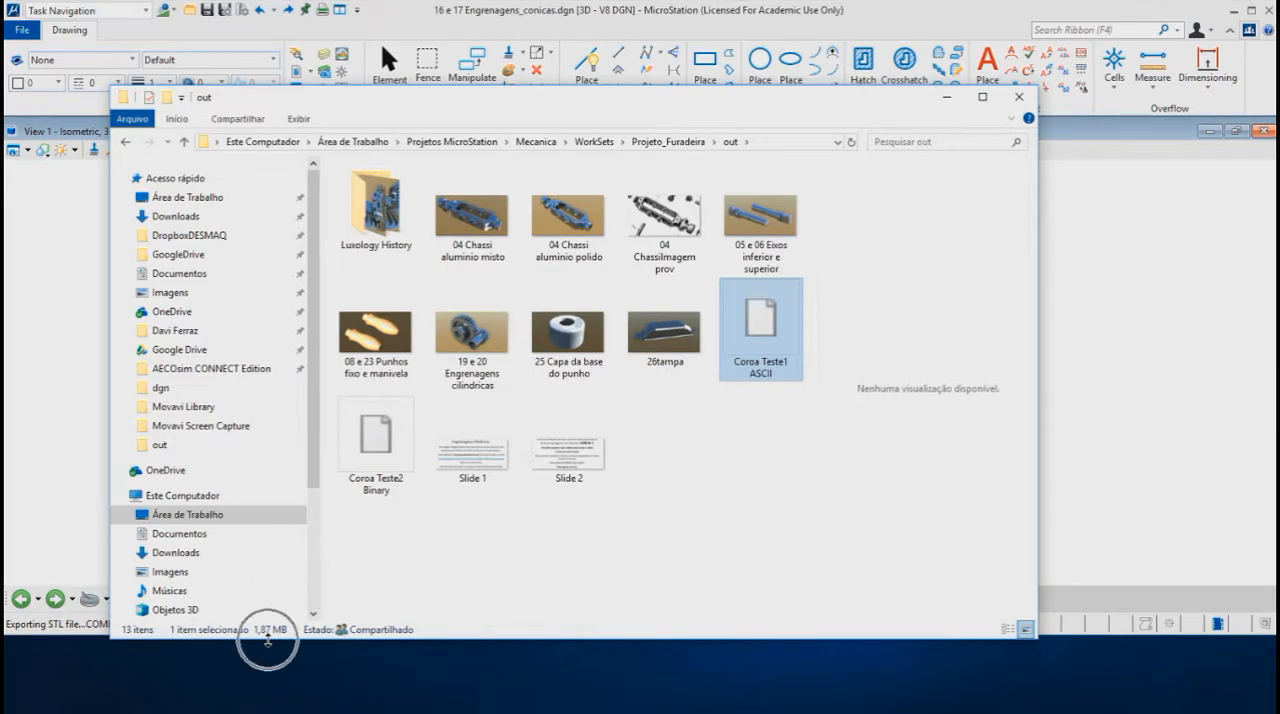
pyautogui.click(366, 437)
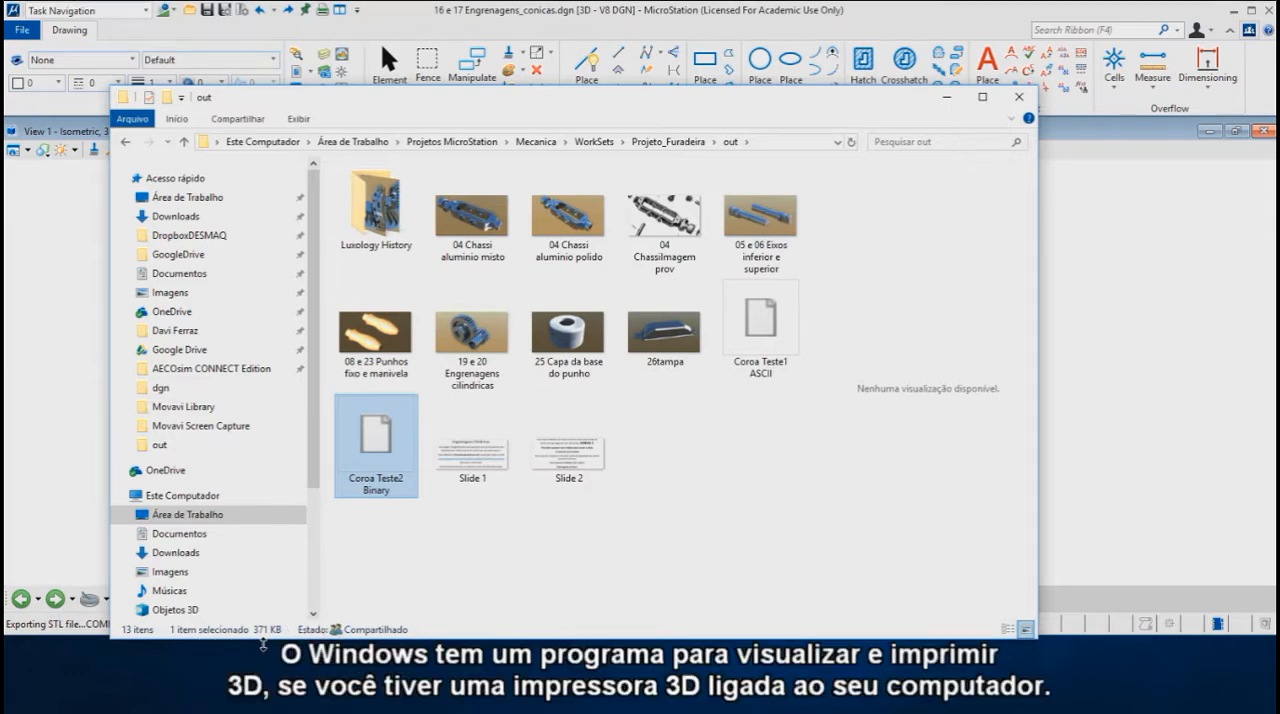
# Step: Open the Coroa Teste1 ASCII file in Print 3D and place its window fully on the screen
pyautogui.click(763, 316)
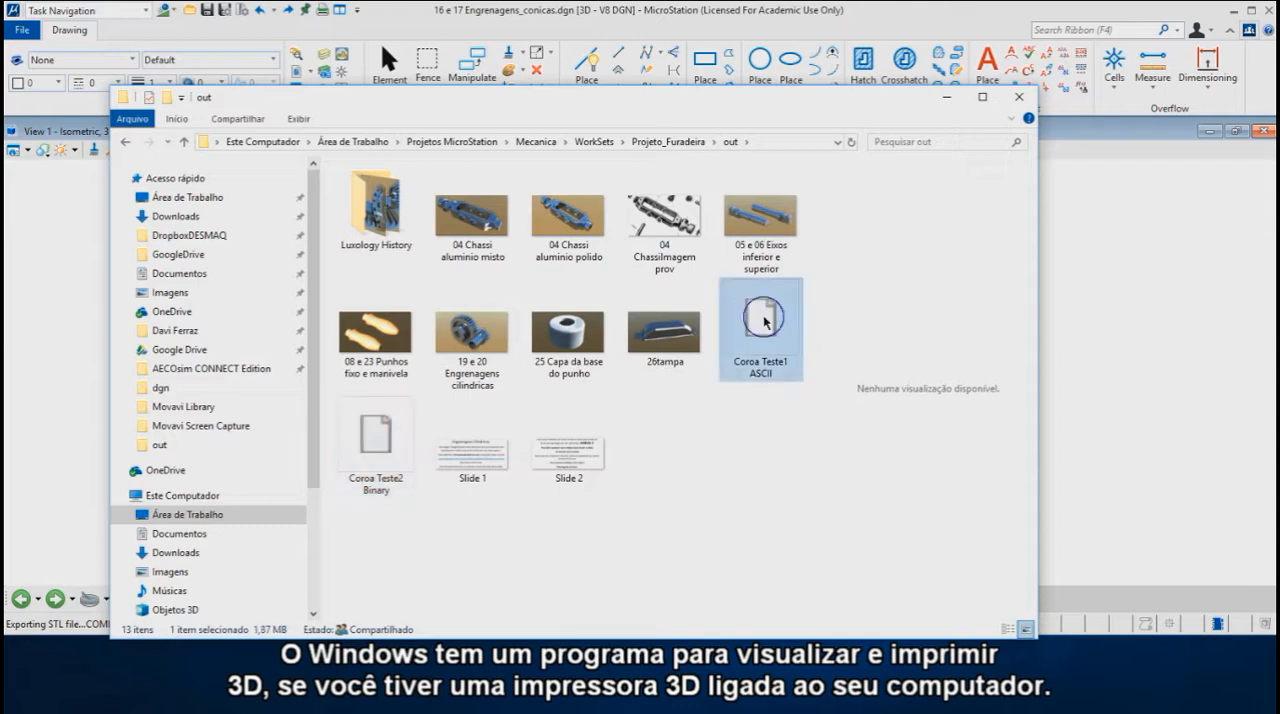
pyautogui.rightClick(767, 316)
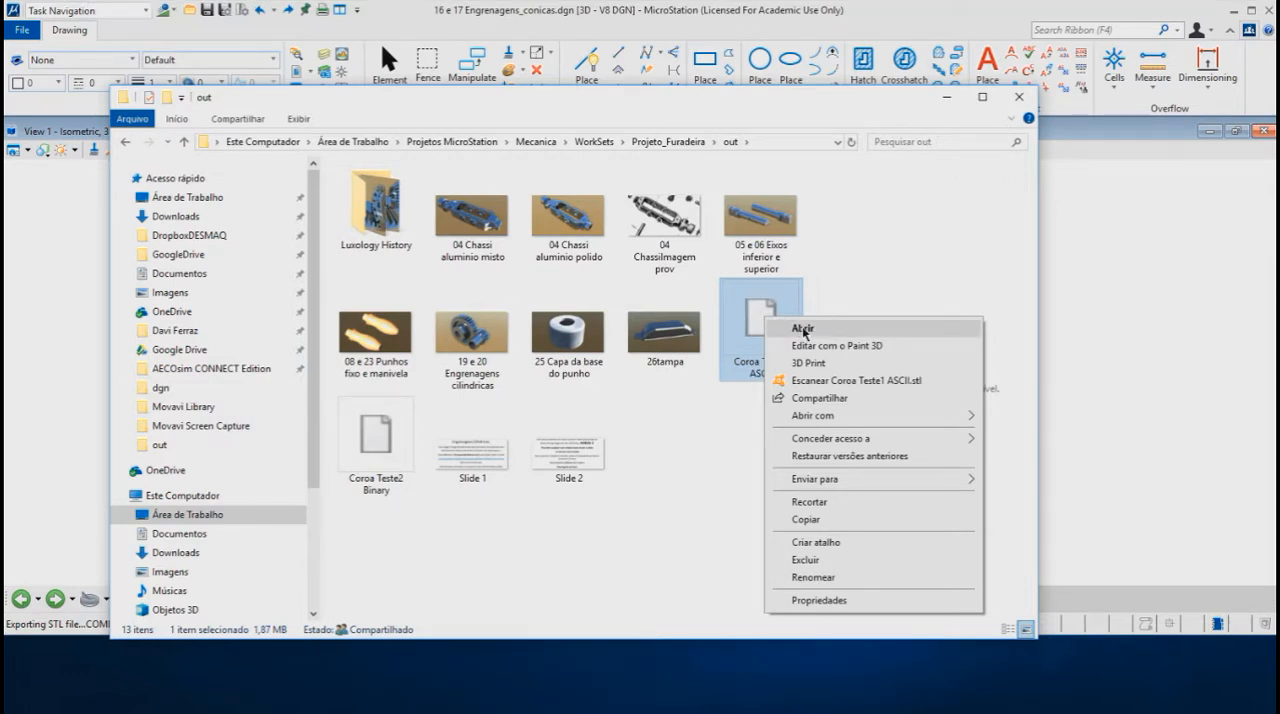
pyautogui.click(803, 328)
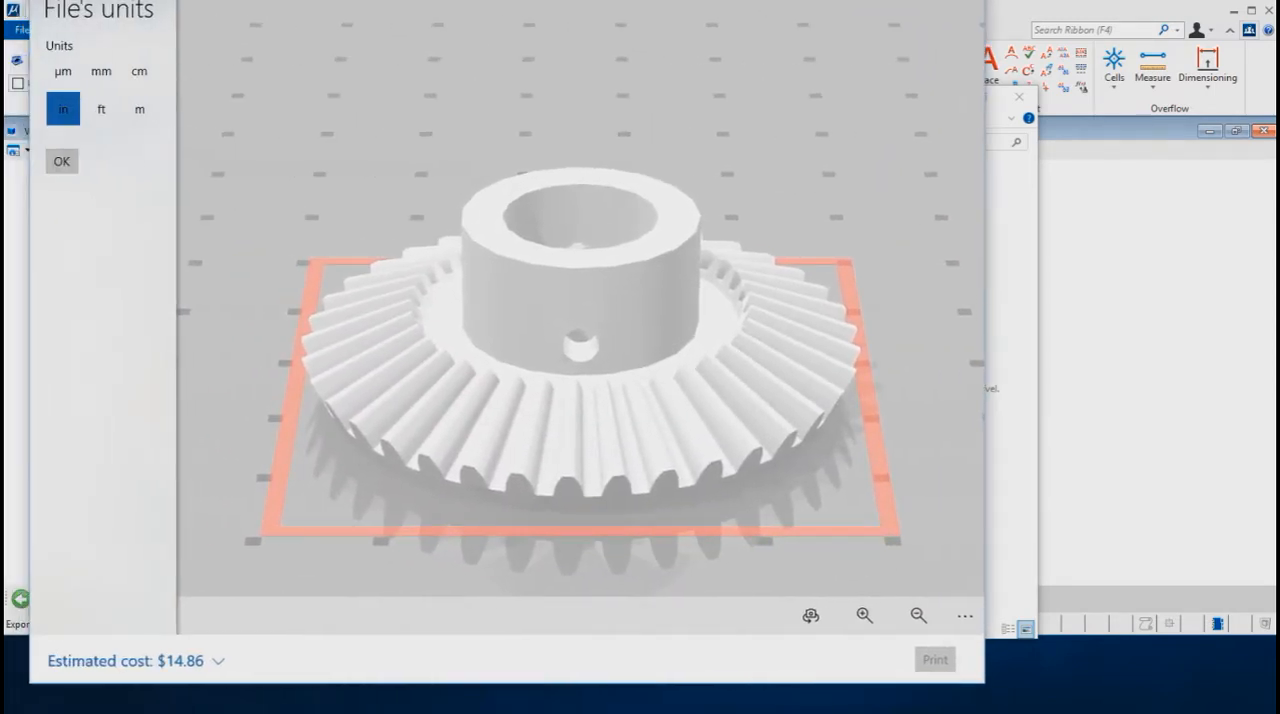
pyautogui.moveTo(540, 0); pyautogui.dragTo(541, 28)
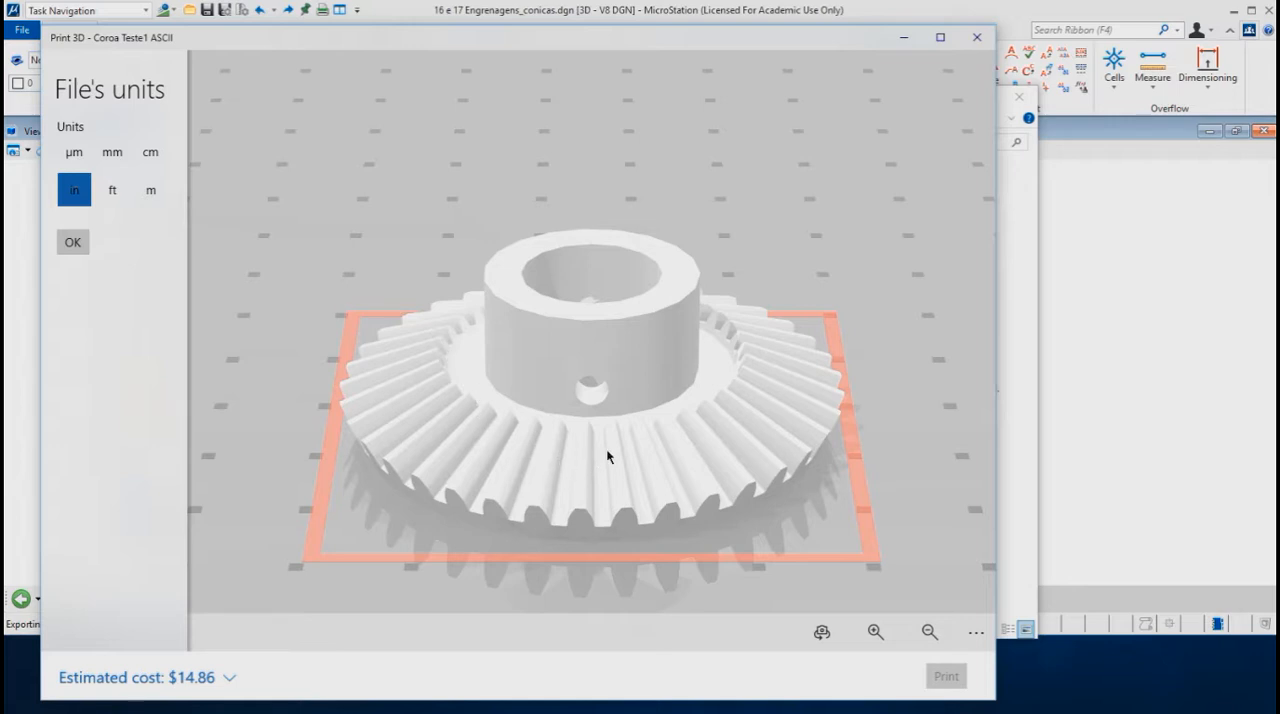
# Step: Examine the exported gear from several sides and from above against the millimetre grid
pyautogui.moveTo(603, 440); pyautogui.dragTo(455, 358)
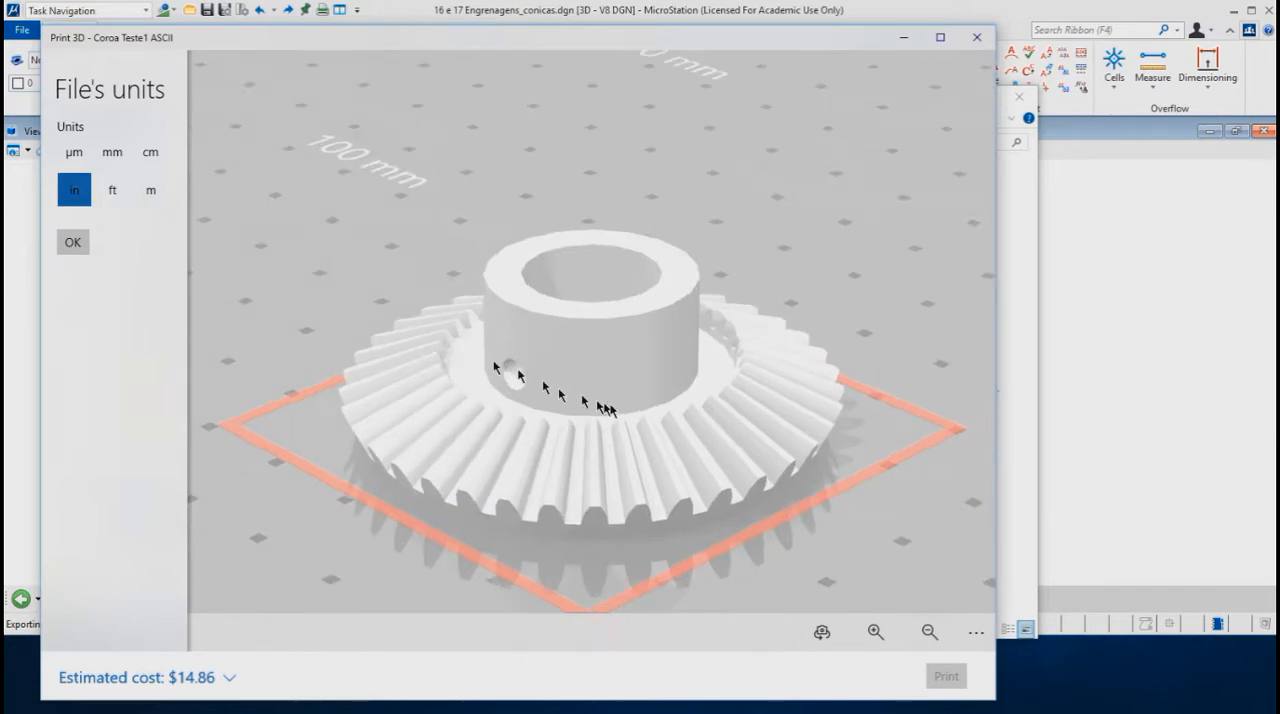
pyautogui.moveTo(690, 447); pyautogui.dragTo(757, 423)
pyautogui.moveTo(641, 338); pyautogui.dragTo(603, 434)
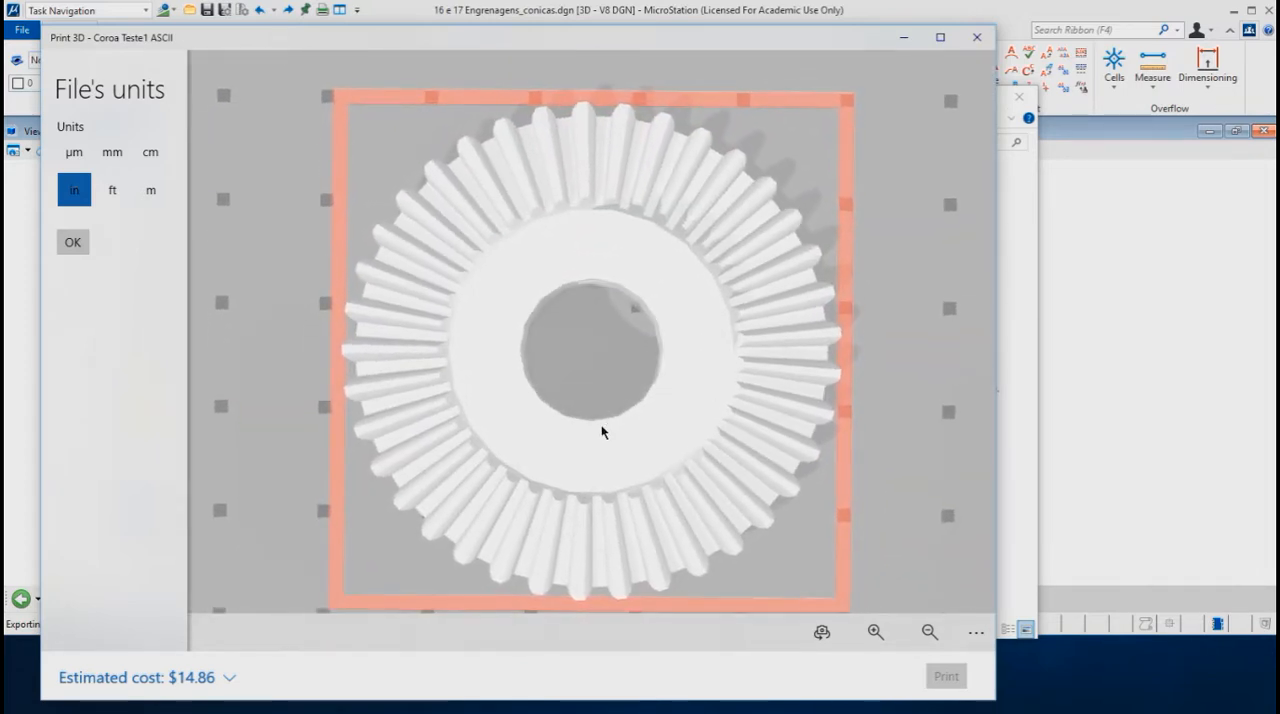
pyautogui.scroll(-6, 606, 410)
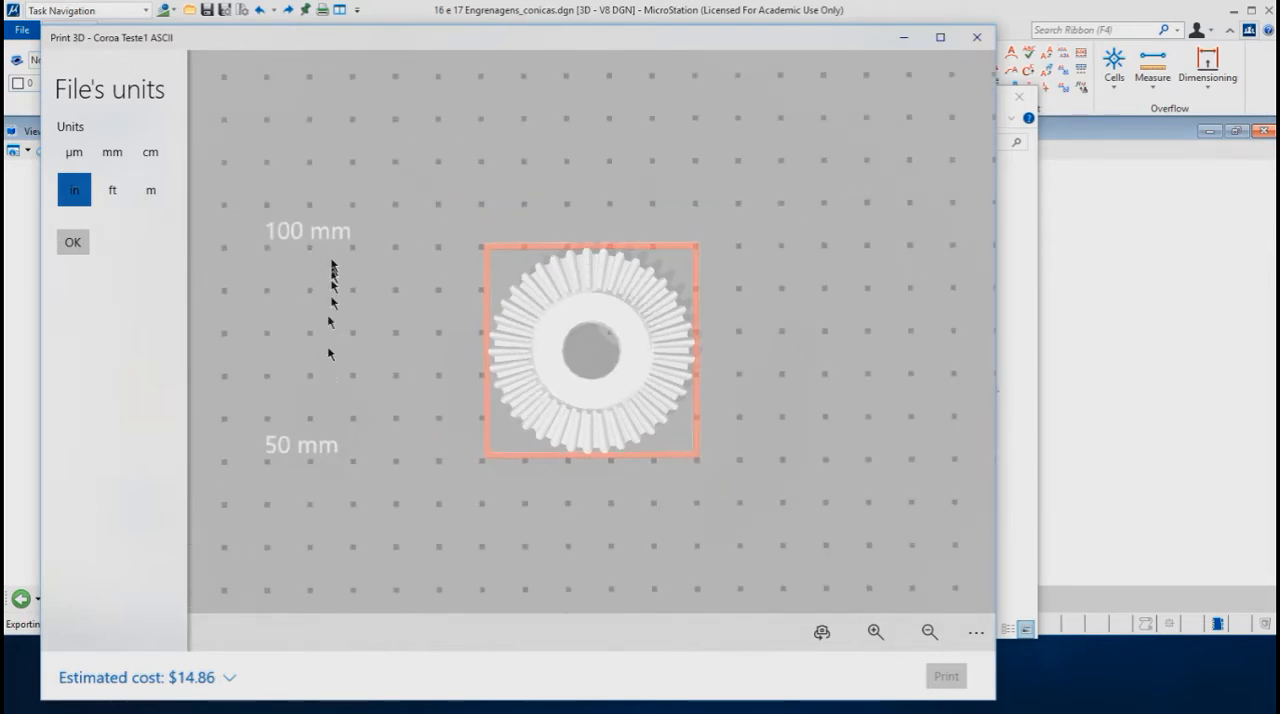
# Step: Inspect the faceting of the gear's hub and bore circles up close, and close the Print 3D preview
pyautogui.scroll(5, 626, 352)
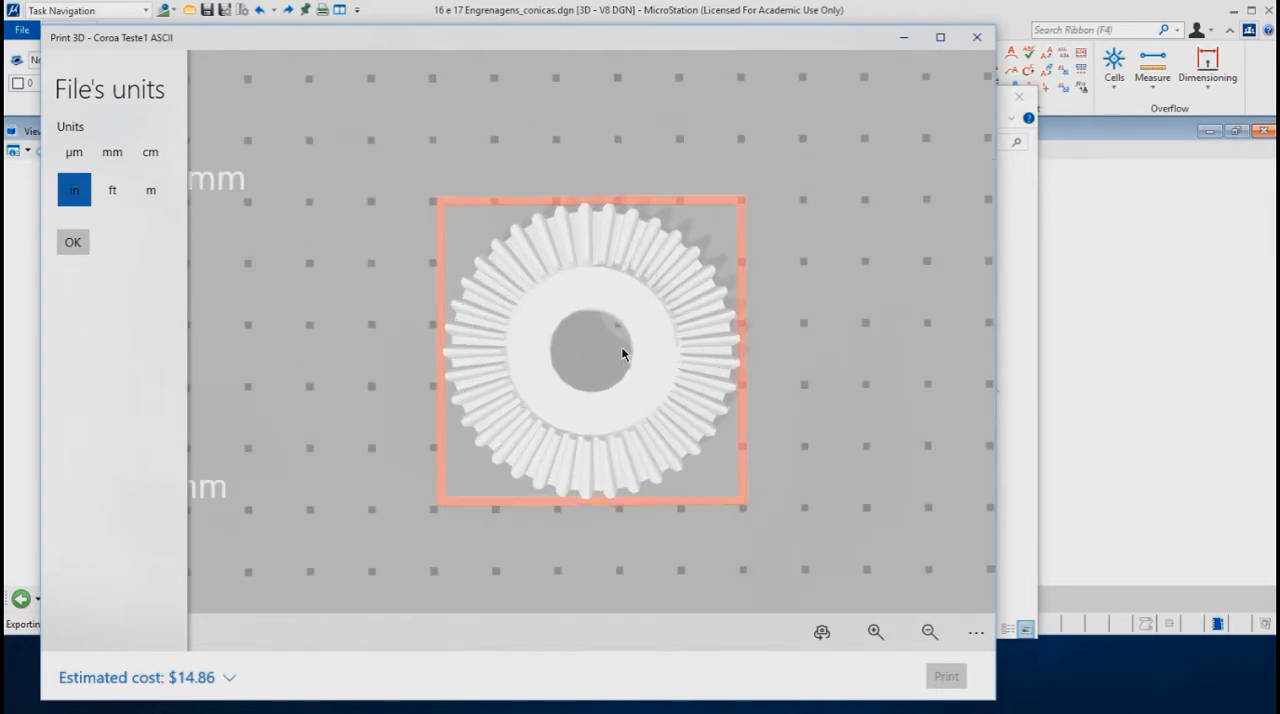
pyautogui.scroll(2, 602, 355)
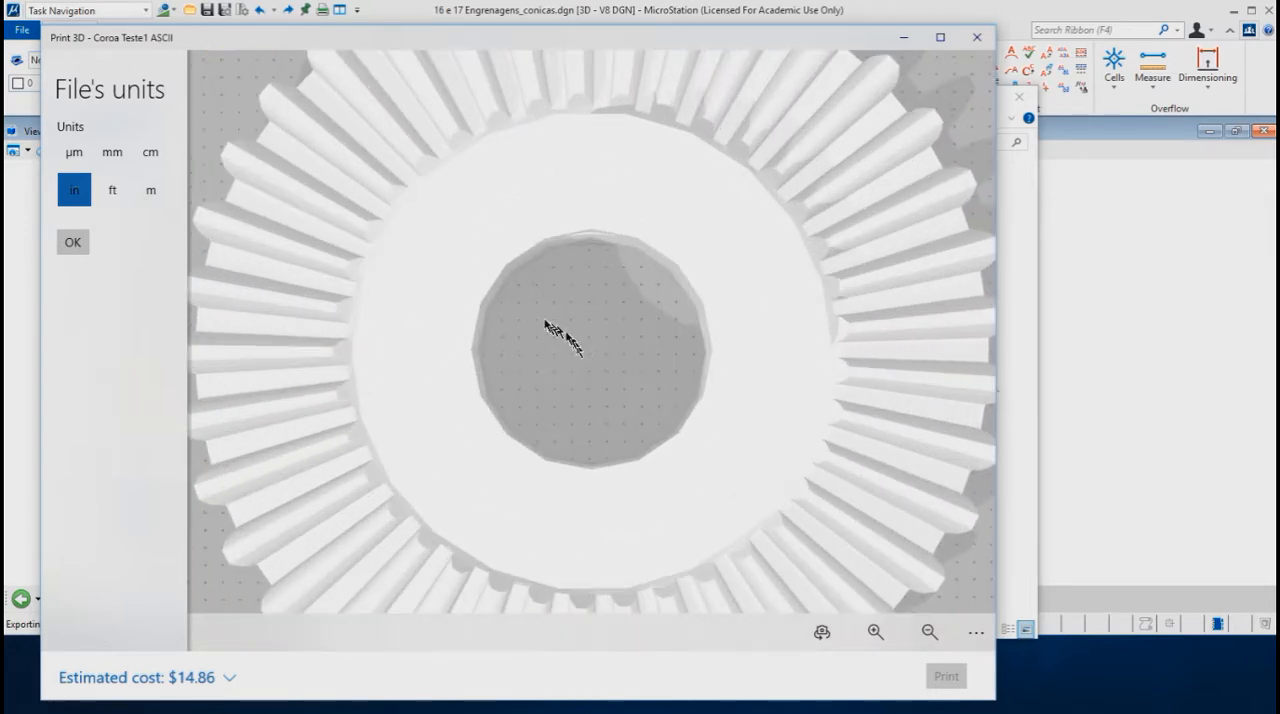
pyautogui.moveTo(514, 234); pyautogui.dragTo(456, 180)
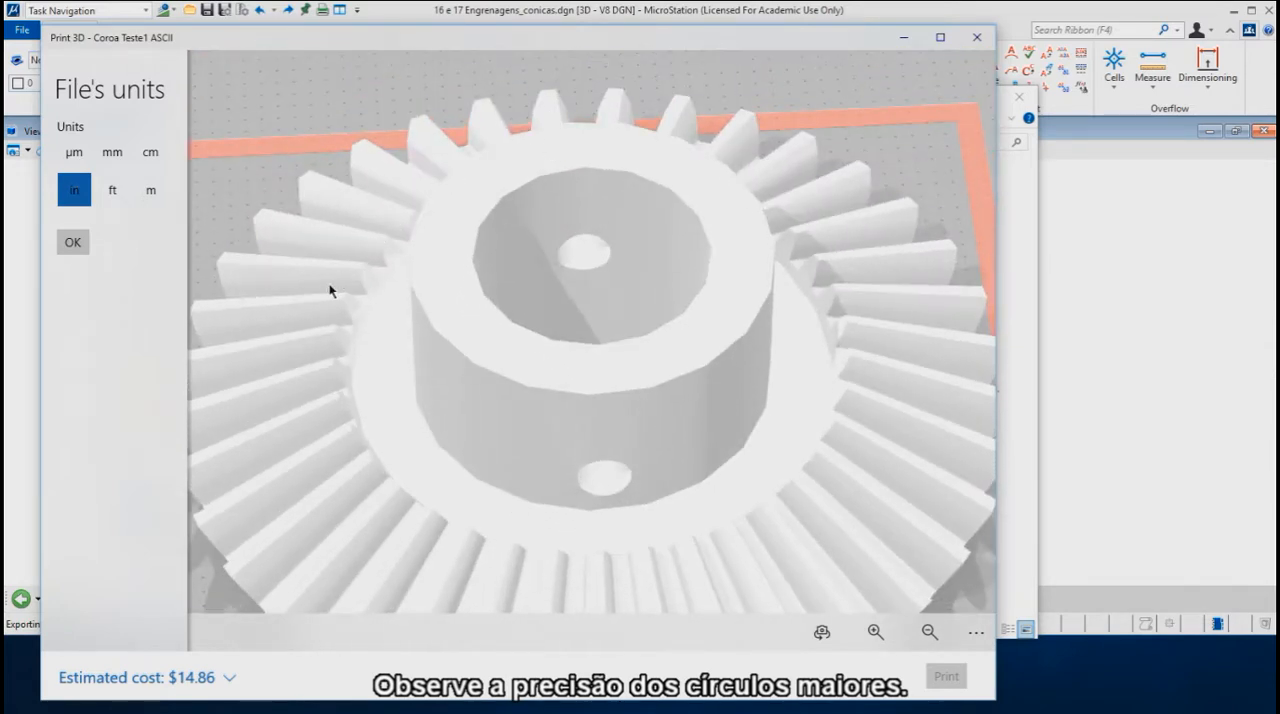
pyautogui.scroll(3, 240, 260)
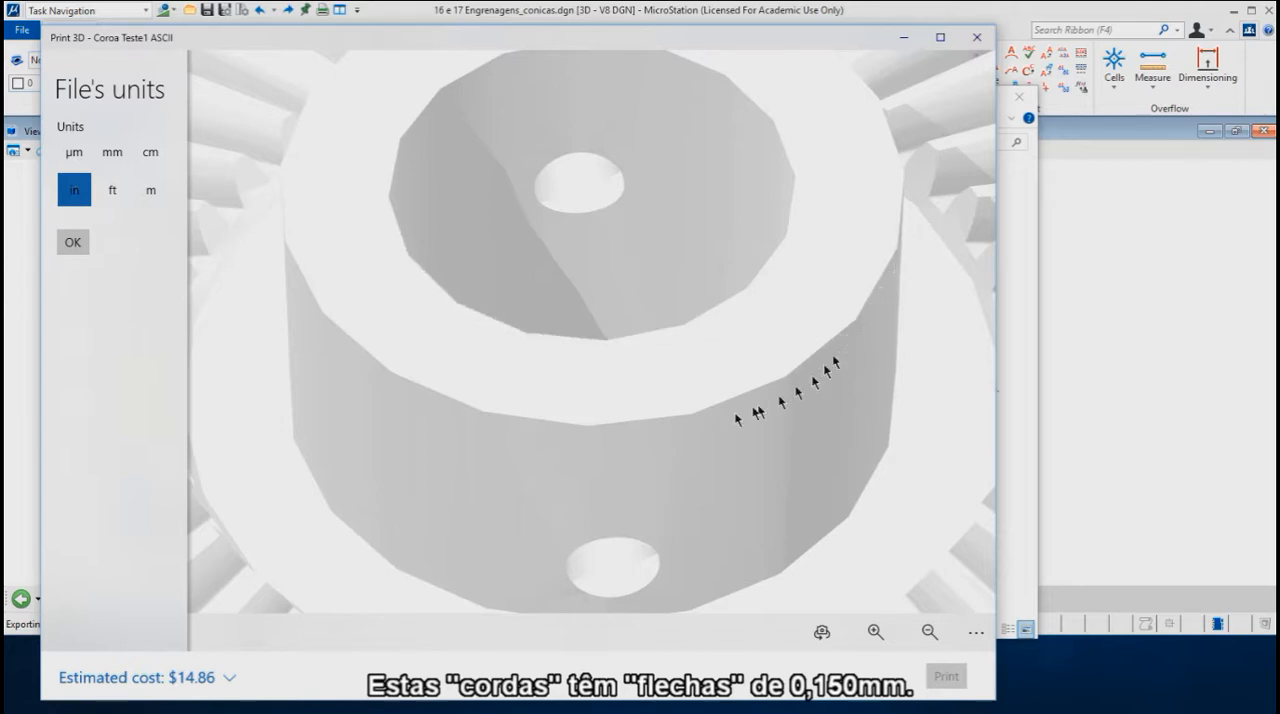
pyautogui.moveTo(600, 329); pyautogui.dragTo(600, 430)
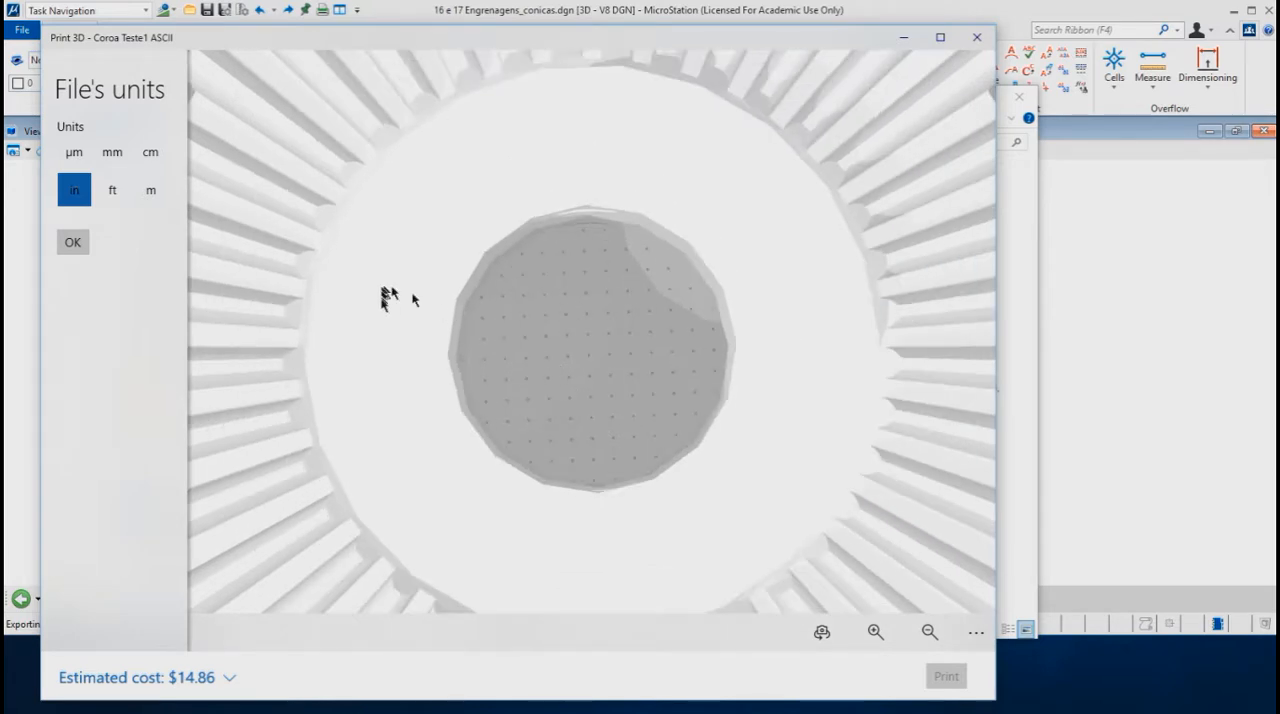
pyautogui.scroll(-2, 388, 308)
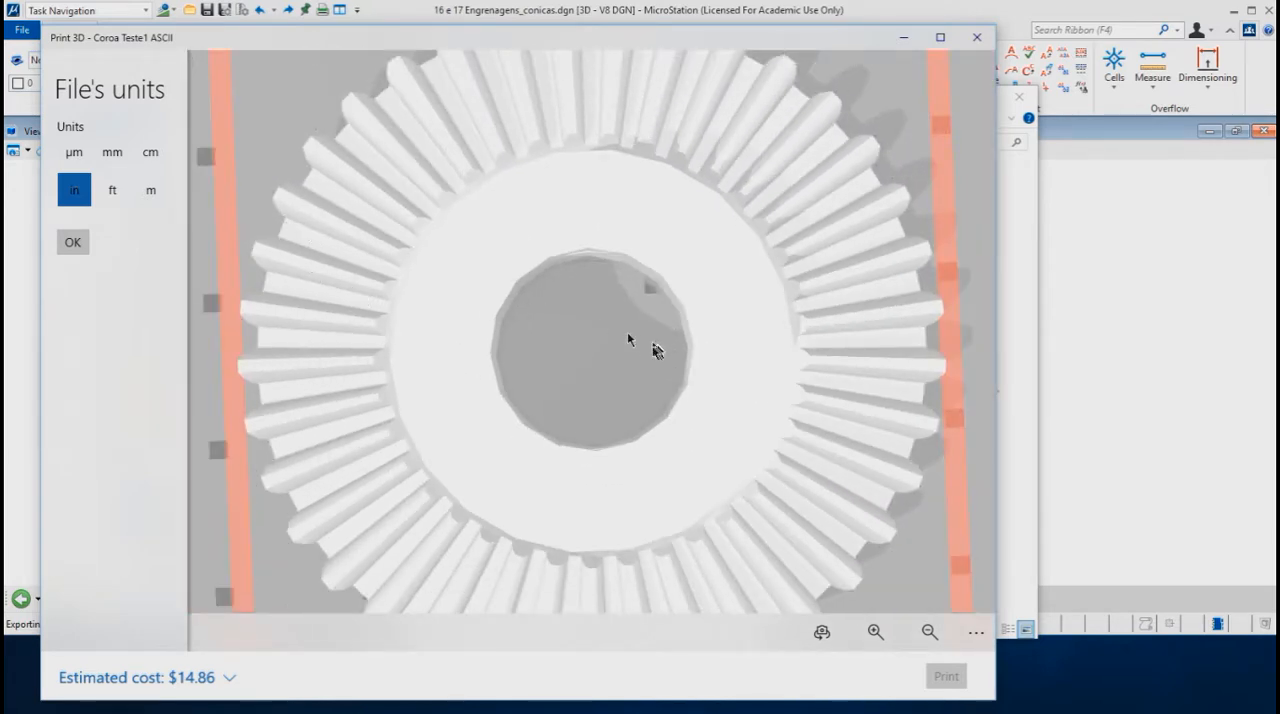
pyautogui.scroll(-3, 636, 345)
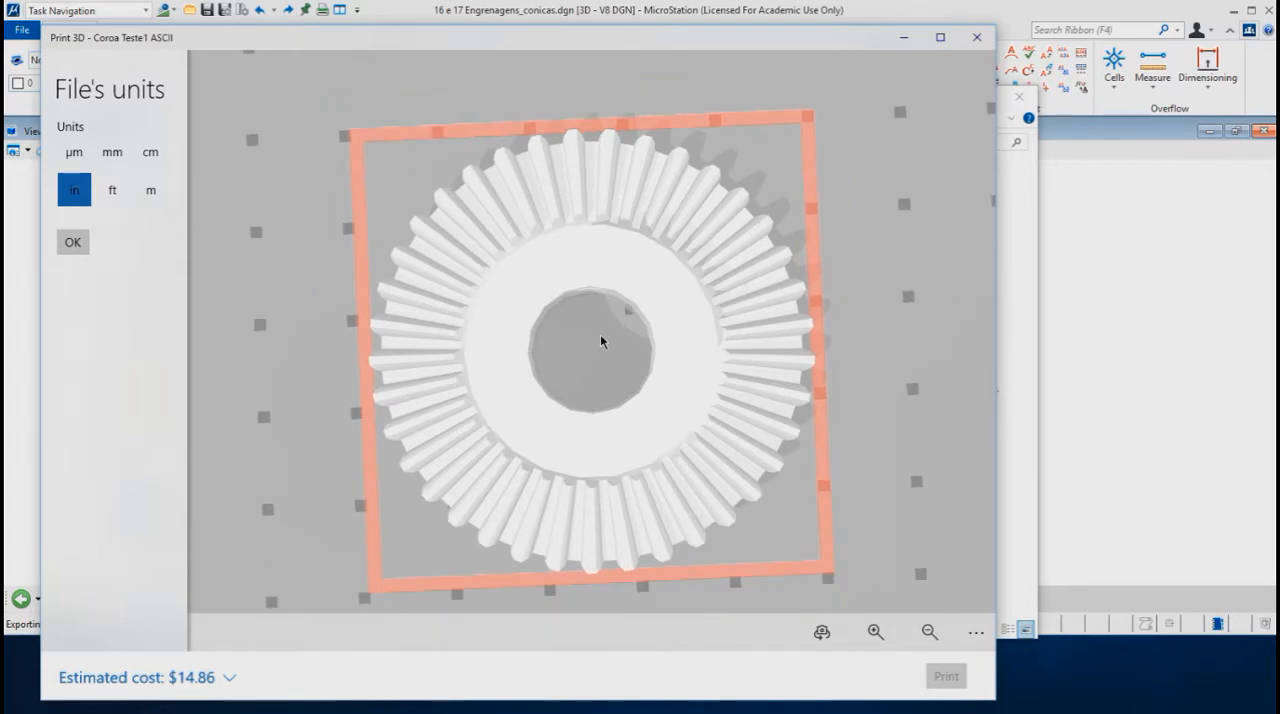
pyautogui.scroll(-1, 786, 333)
pyautogui.moveTo(786, 333); pyautogui.dragTo(691, 263)
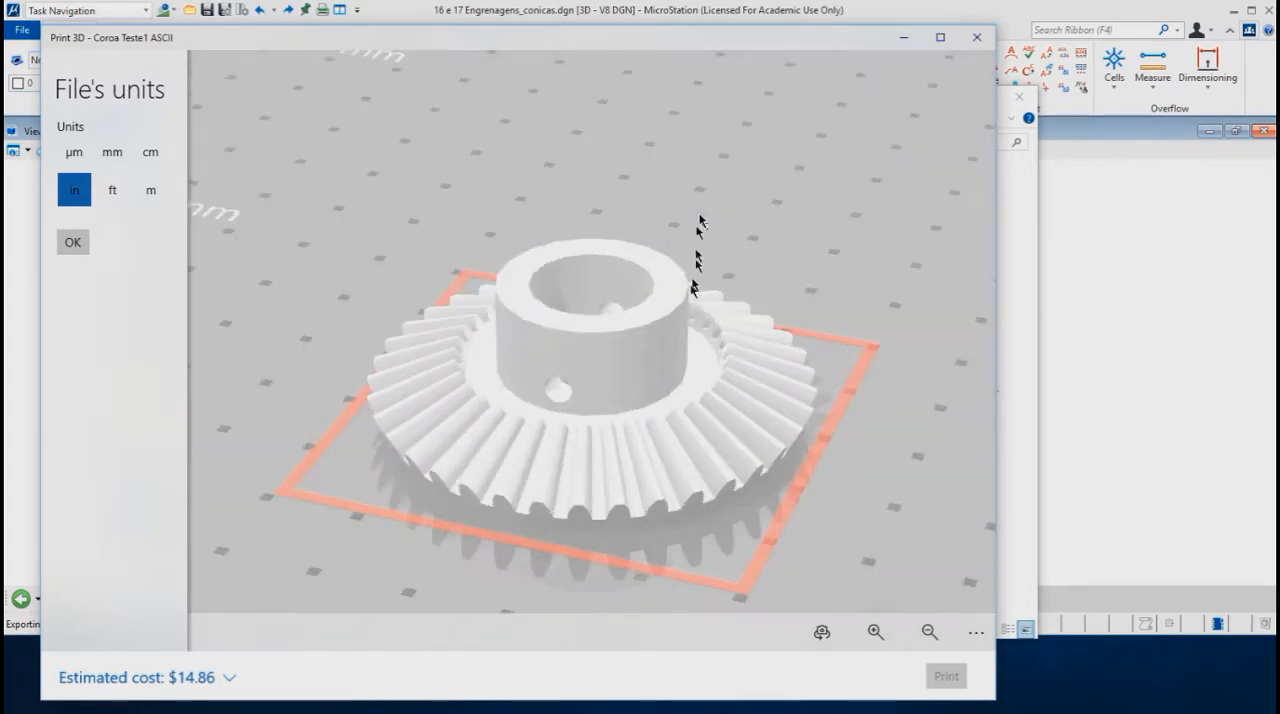
pyautogui.click(980, 40)
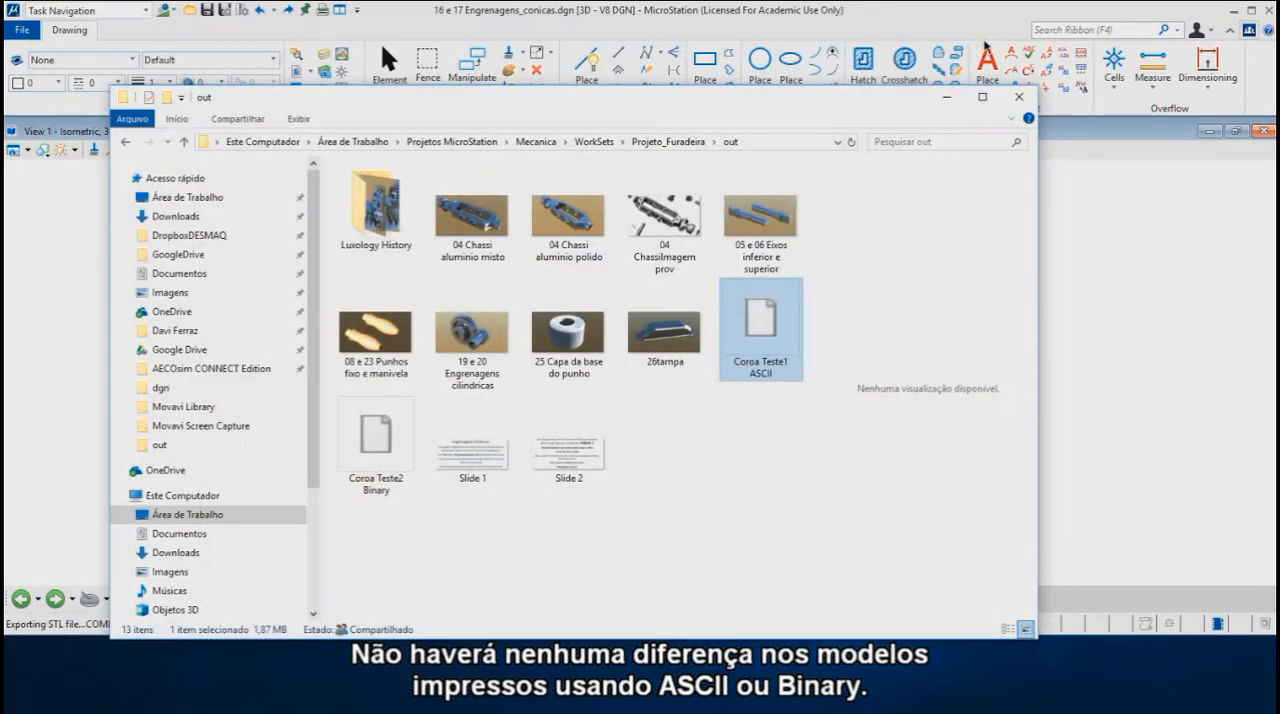
# Step: Open the Coroa Teste2 Binary file in Print 3D, inspect the hub's faceting up close, and close the preview
pyautogui.doubleClick(372, 440)
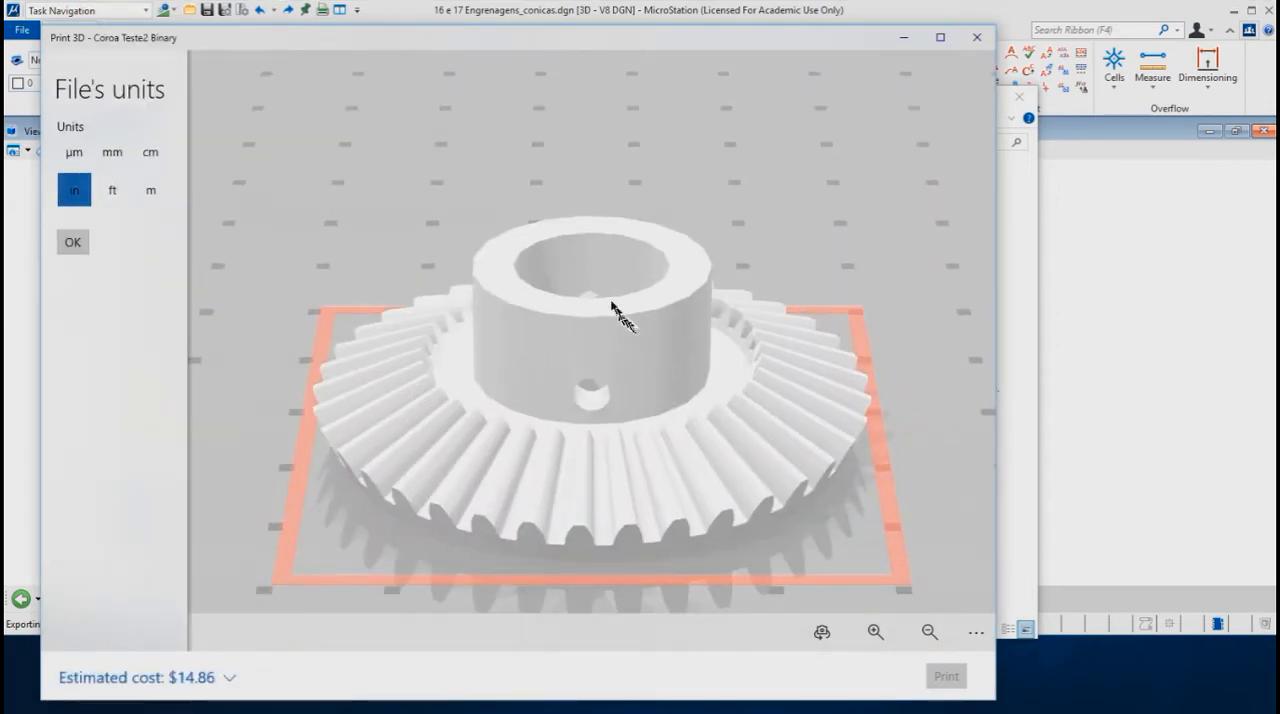
pyautogui.scroll(4, 500, 289)
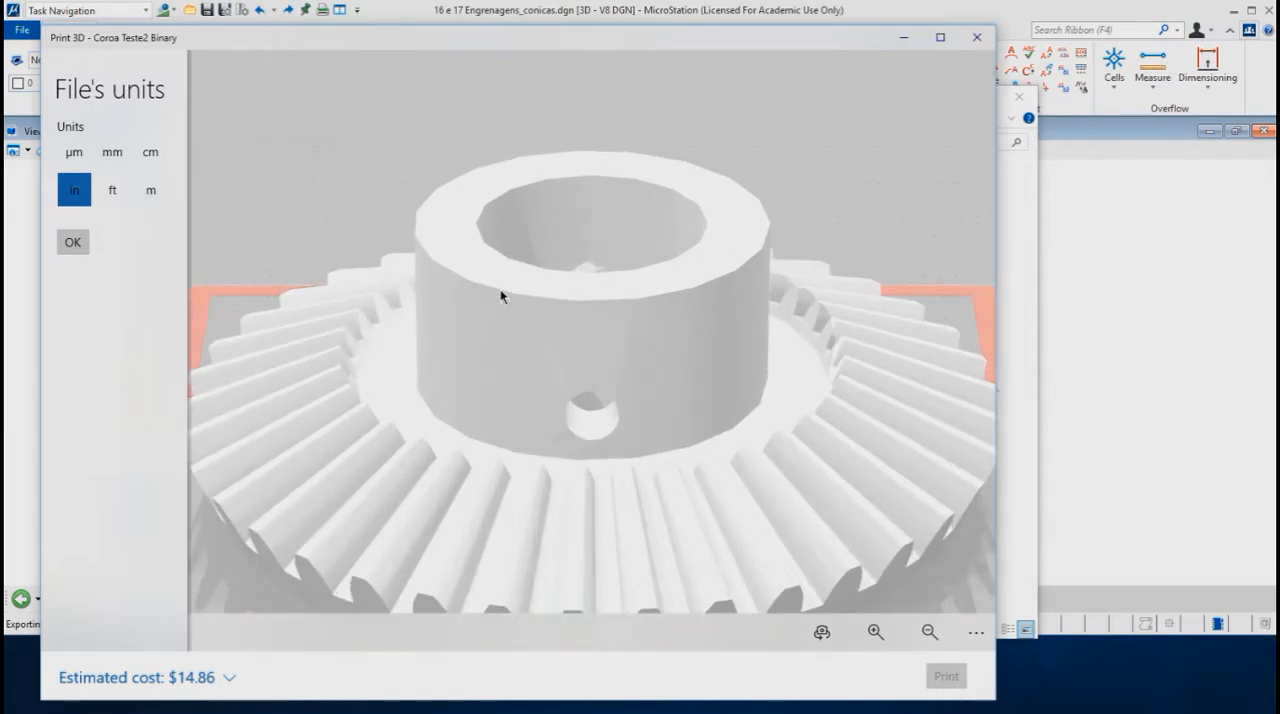
pyautogui.scroll(1, 500, 277)
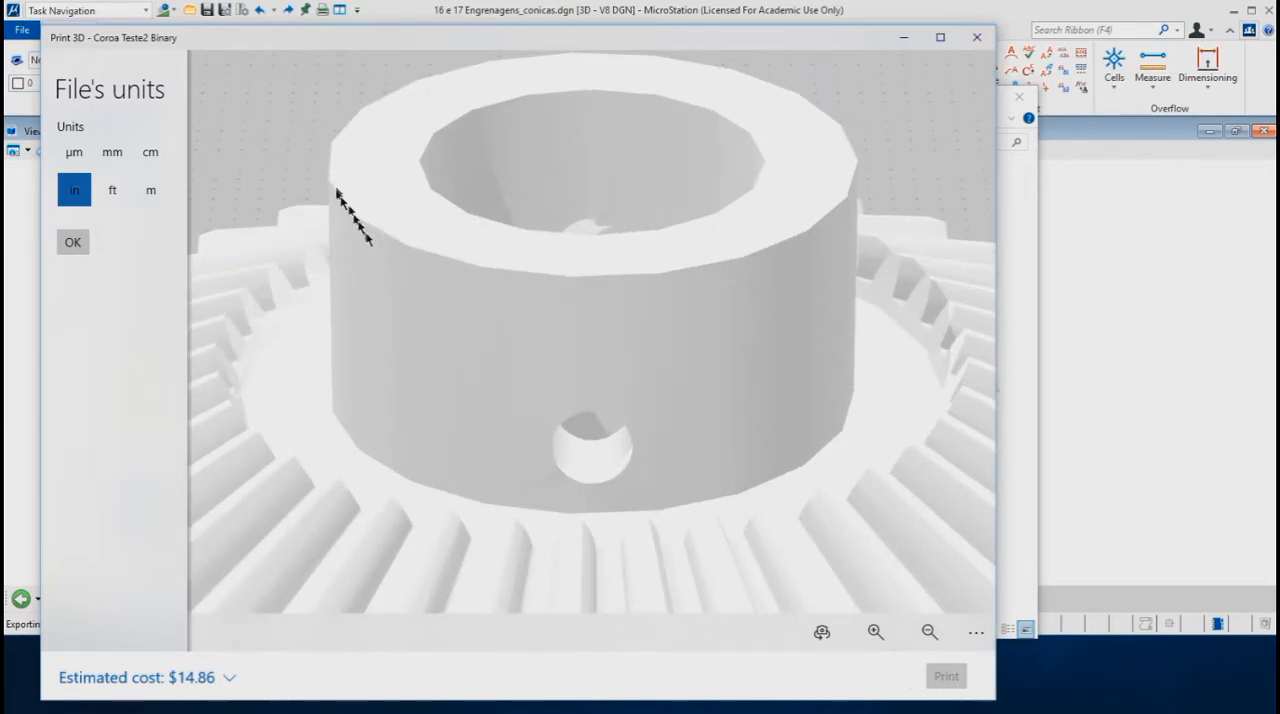
pyautogui.click(977, 40)
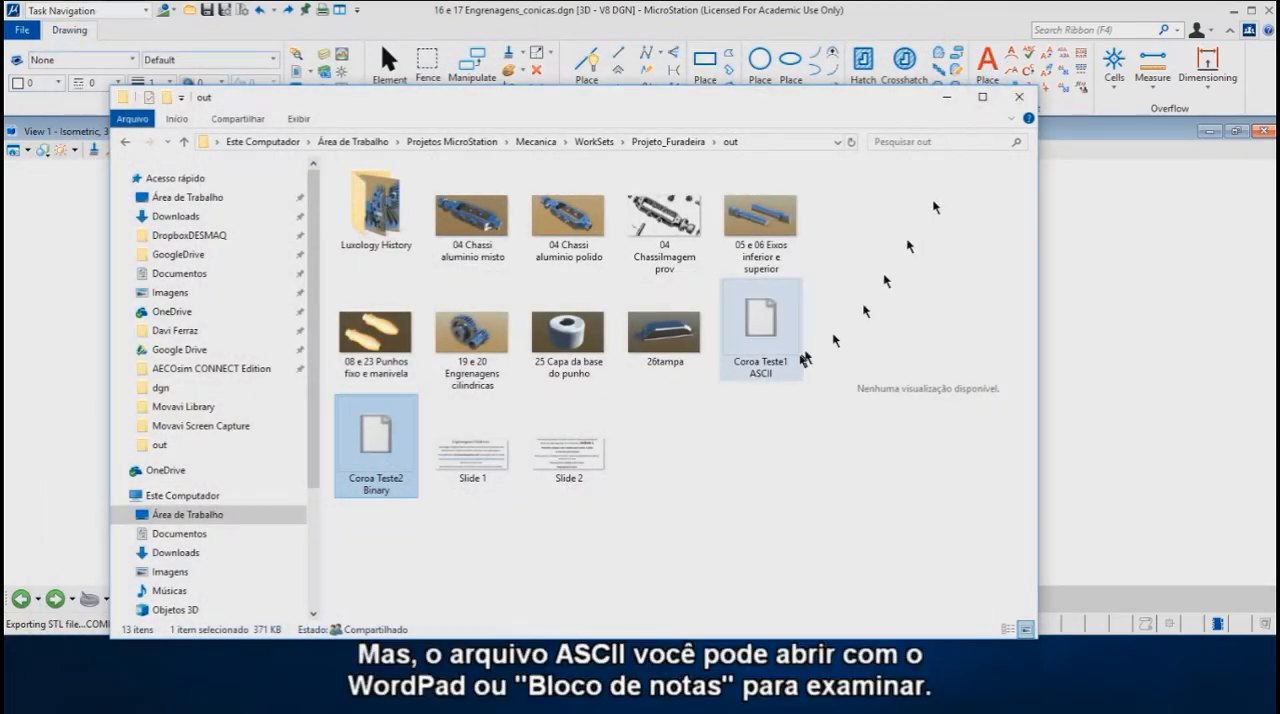
# Step: Open the Coroa Teste1 ASCII file in Notepad (Bloco de notas) and place its window fully on the screen
pyautogui.click(759, 325)
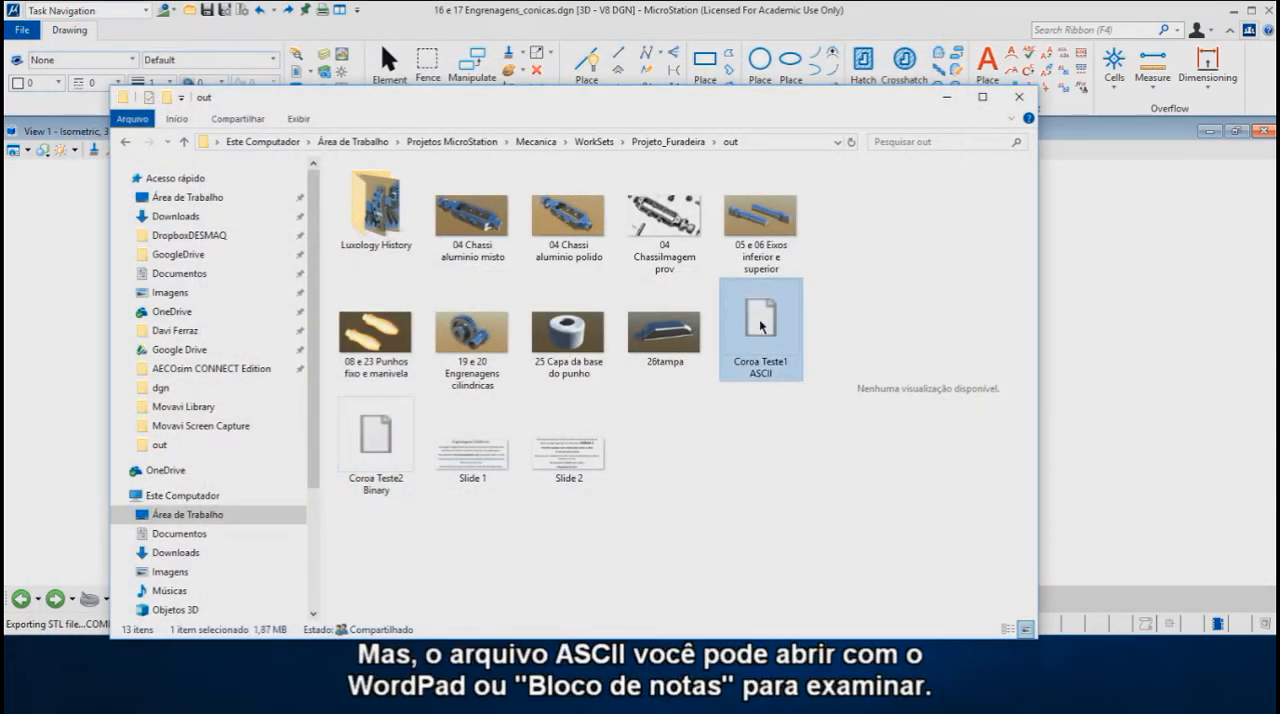
pyautogui.rightClick(761, 324)
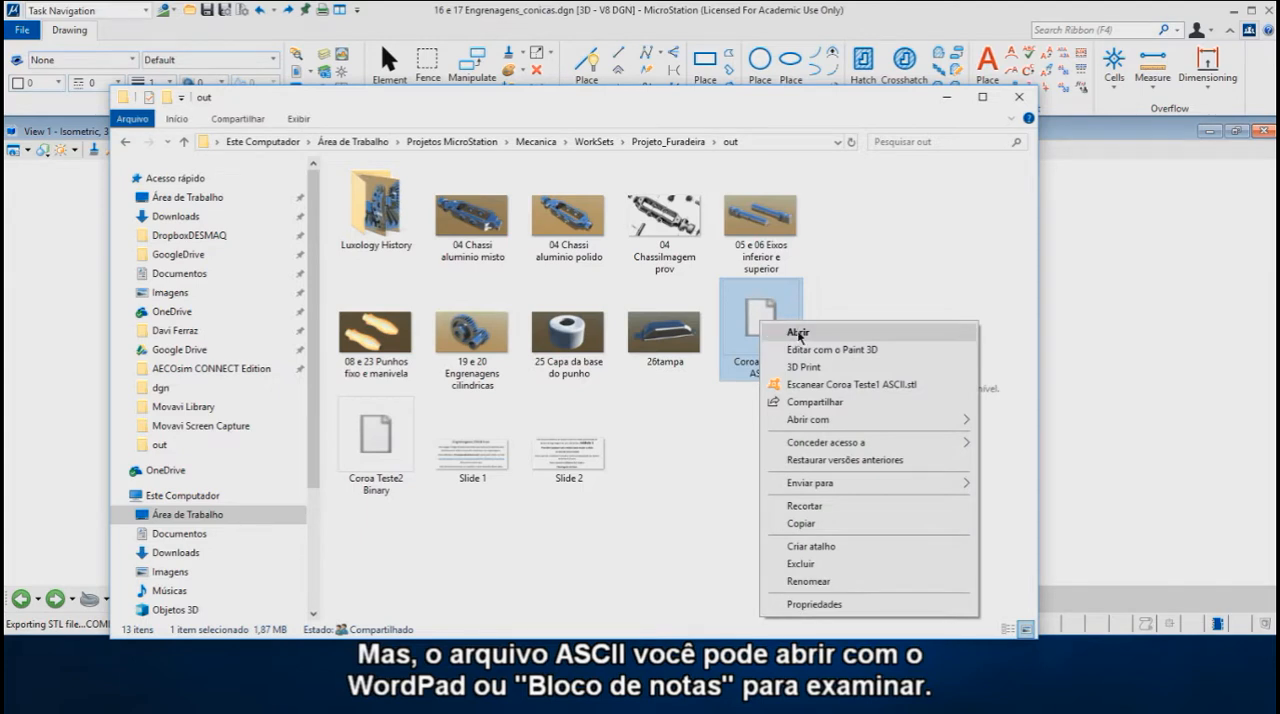
pyautogui.moveTo(830, 424)
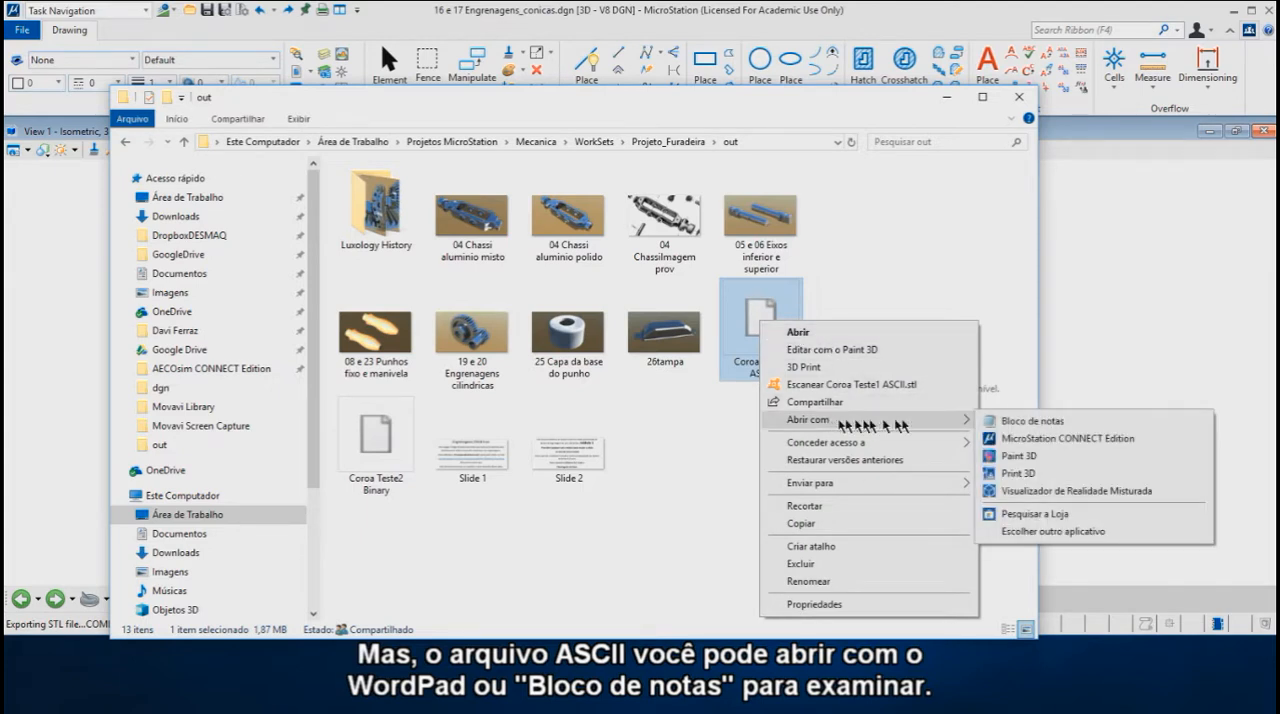
pyautogui.click(1005, 422)
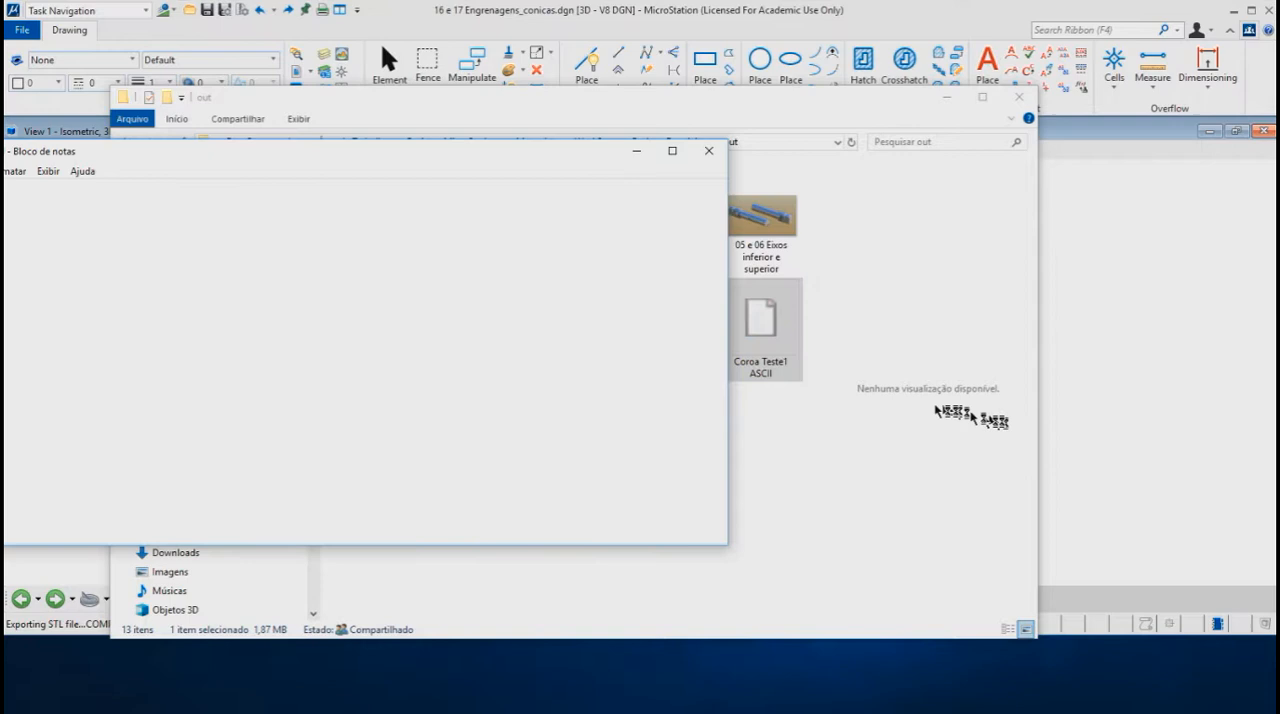
pyautogui.moveTo(330, 150); pyautogui.dragTo(538, 145)
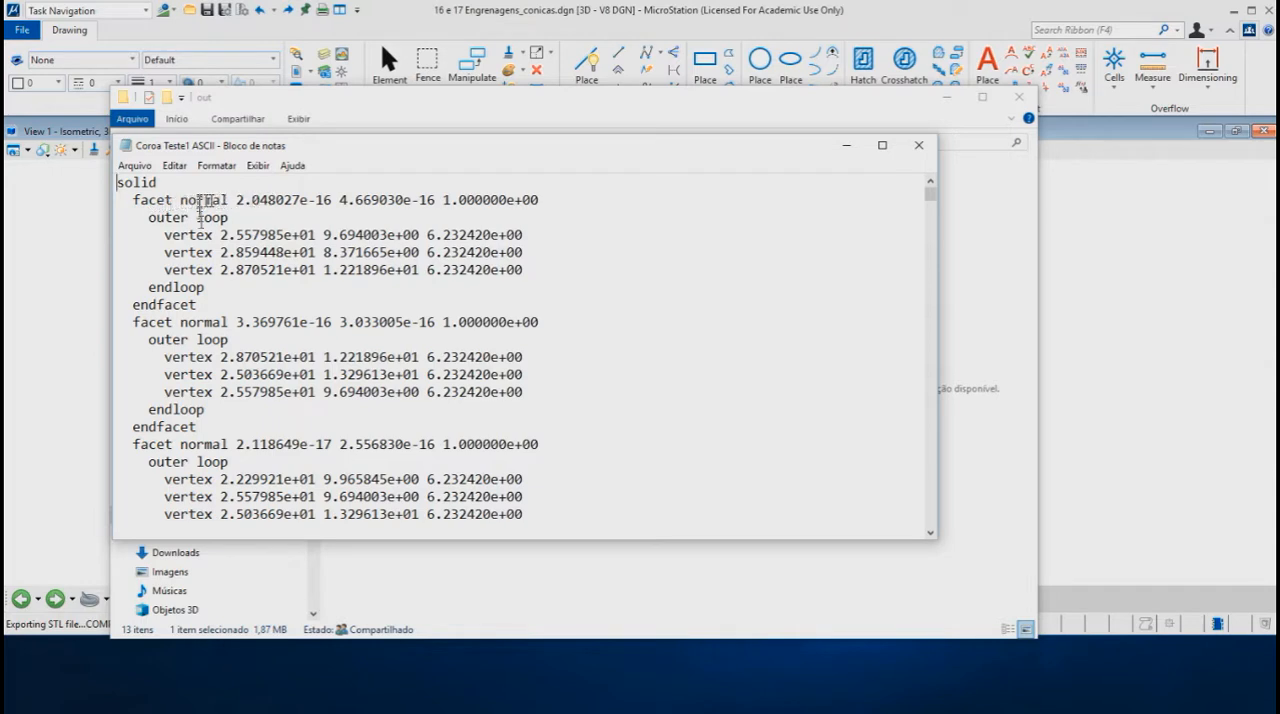
# Step: Examine the first facet's vertex coordinates and normal values, look through the following facets, and close the ASCII file
pyautogui.moveTo(157, 234); pyautogui.dragTo(524, 267)
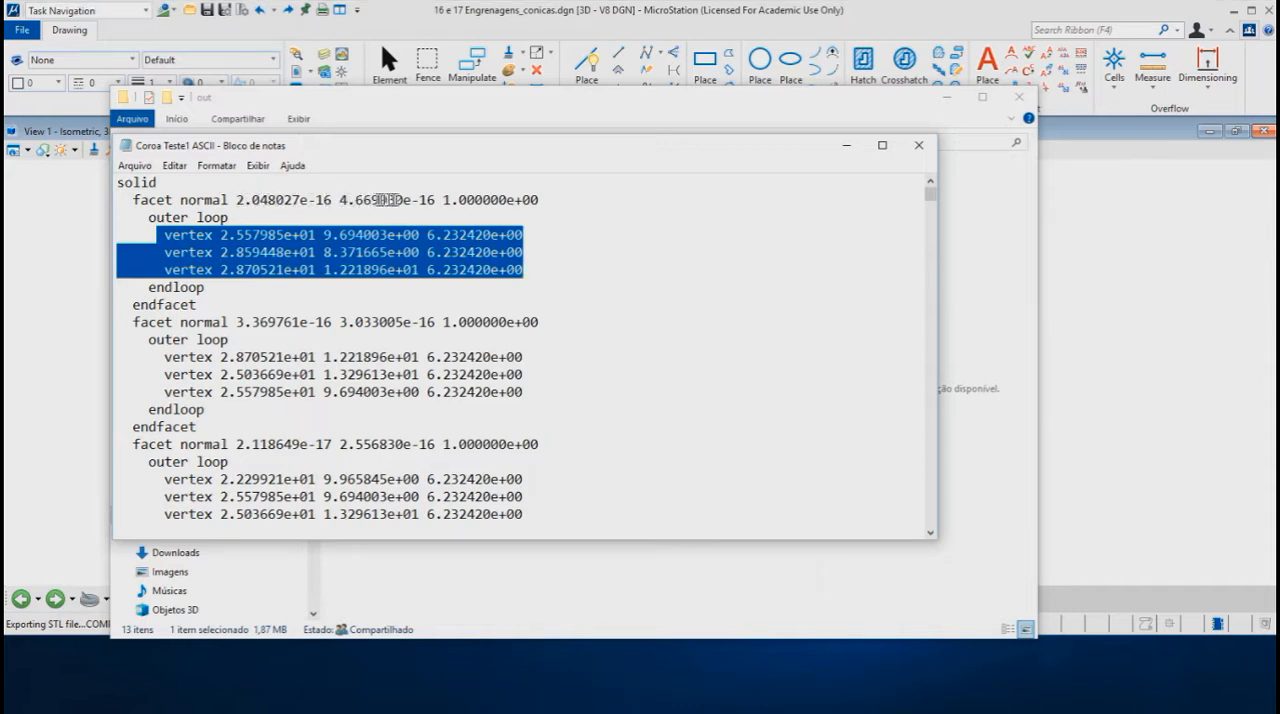
pyautogui.moveTo(238, 200); pyautogui.dragTo(539, 198)
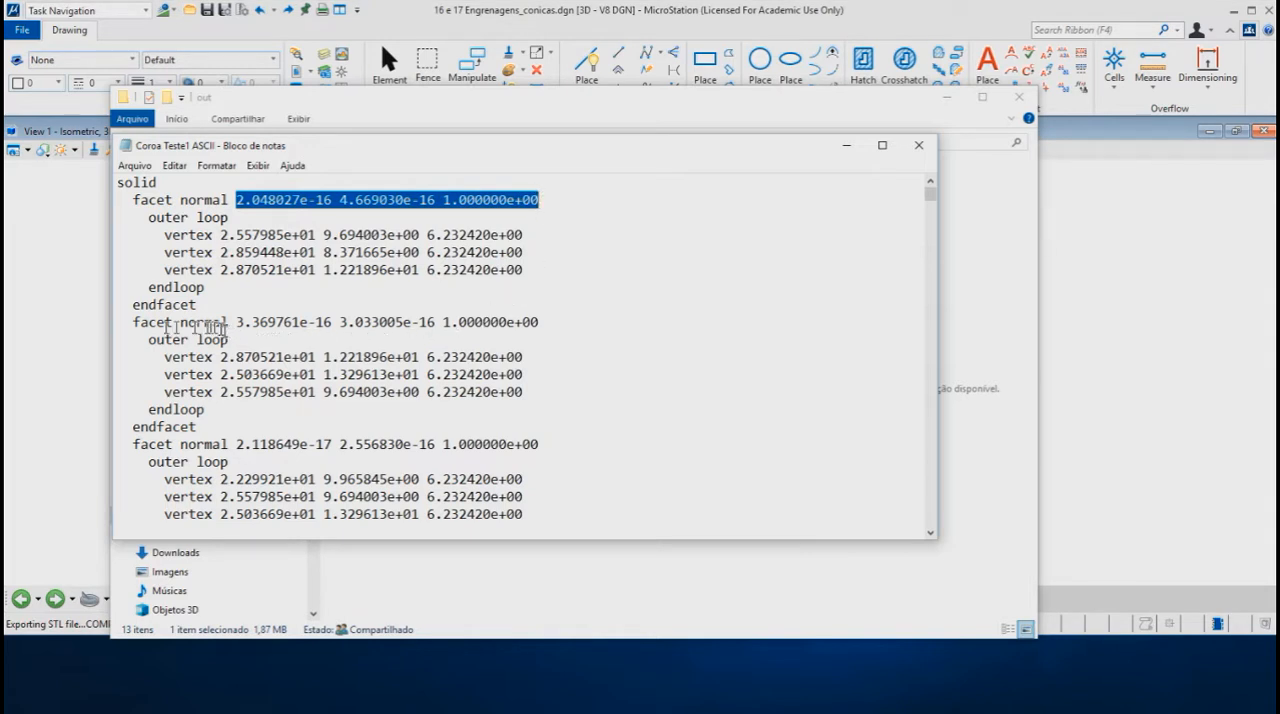
pyautogui.click(136, 312)
pyautogui.scroll(-20, 461, 339)
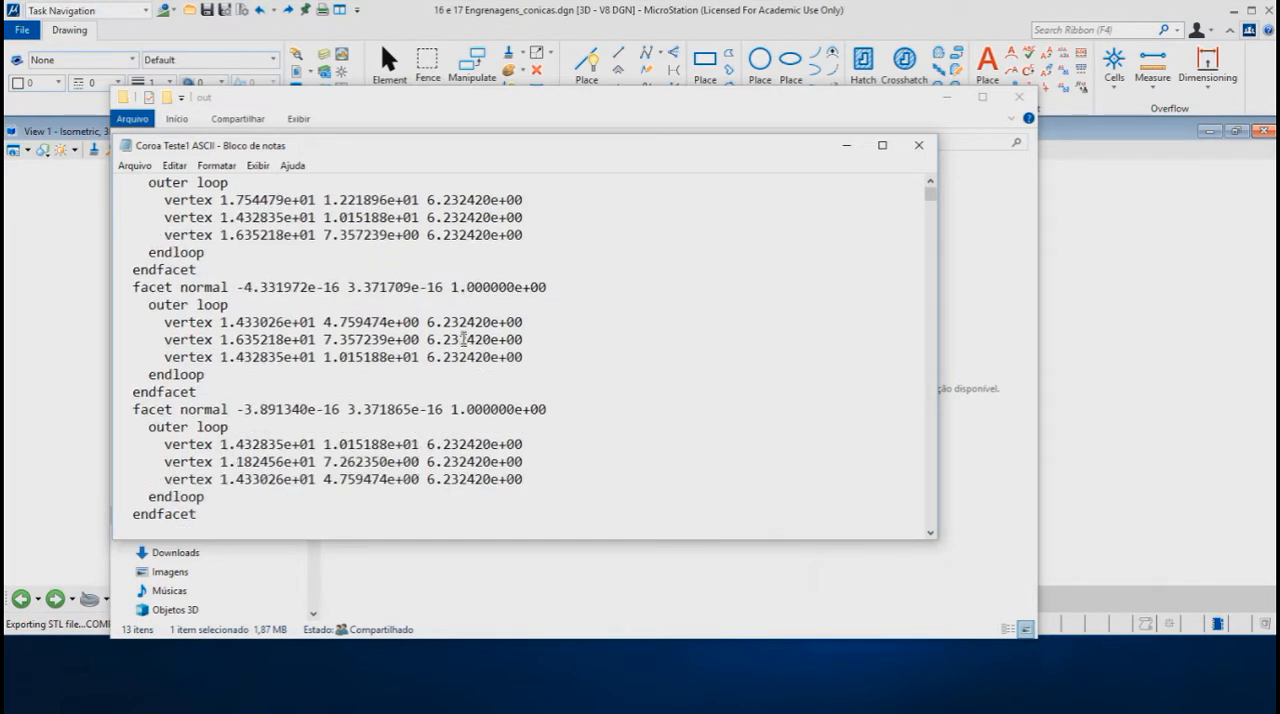
pyautogui.scroll(-8, 461, 339)
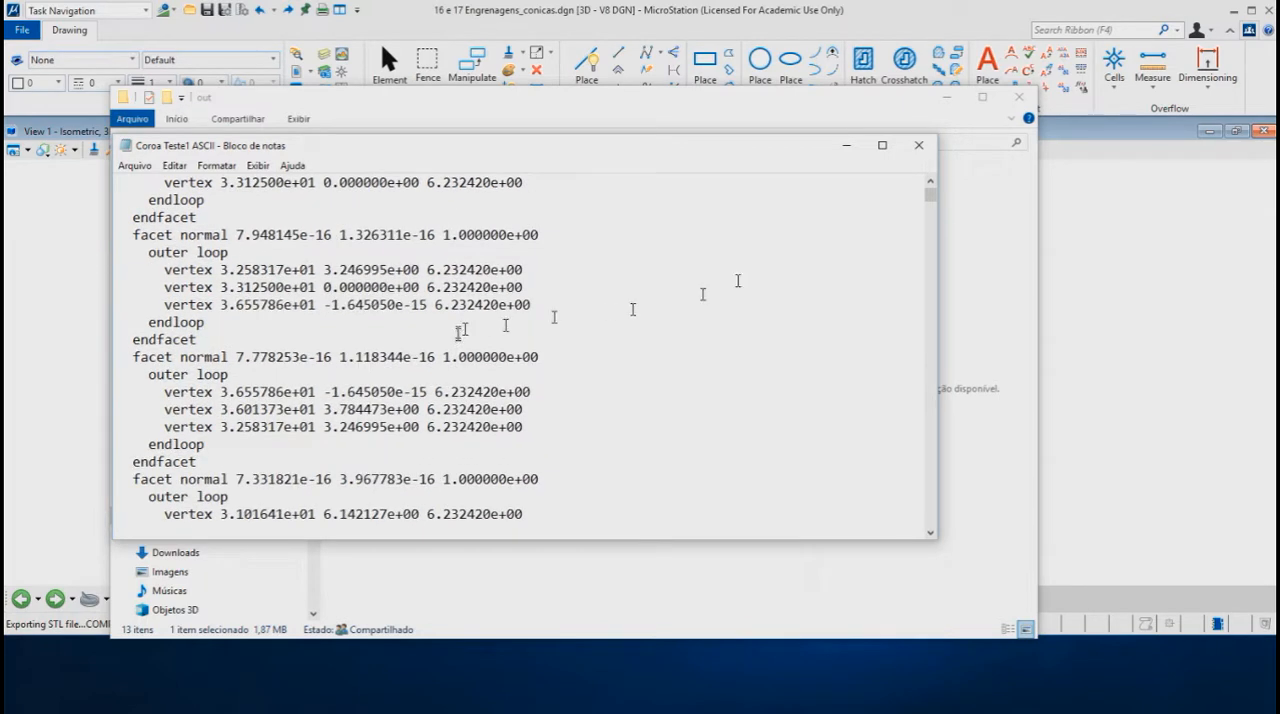
pyautogui.click(927, 151)
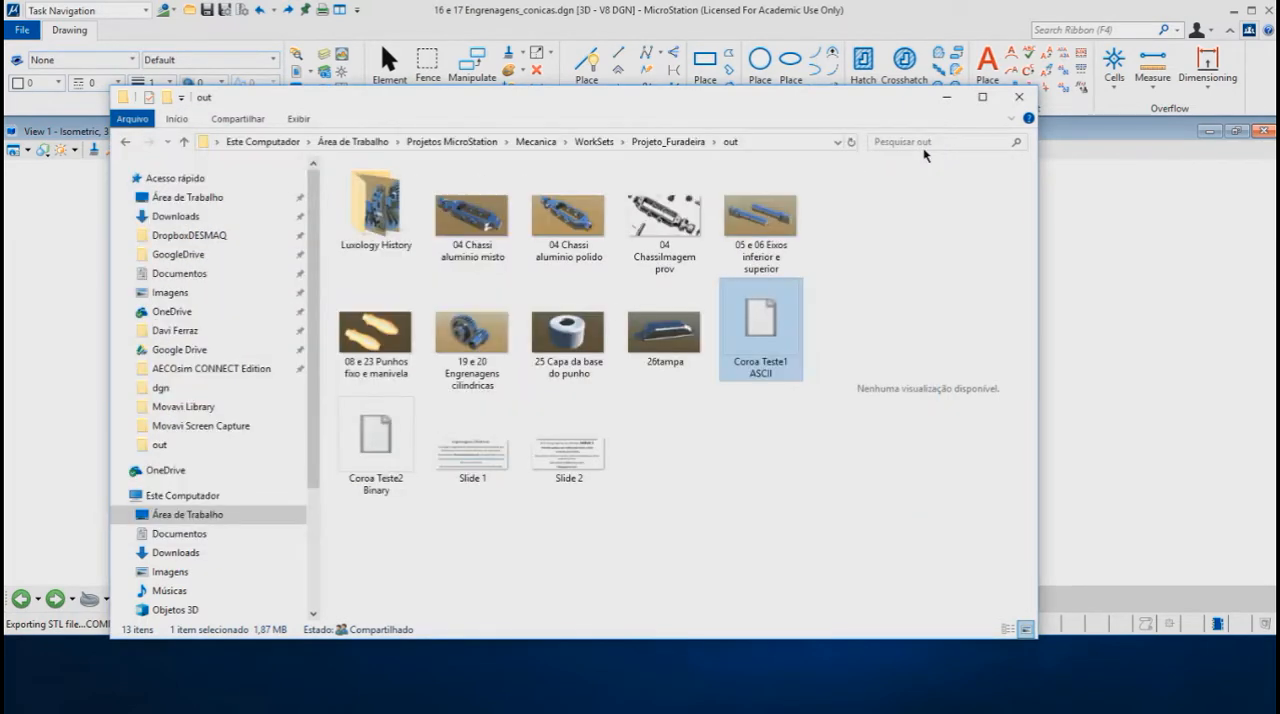
# Step: Open the Coroa Teste2 Binary file from the out folder in Notepad (Bloco de notas)
pyautogui.click(381, 441)
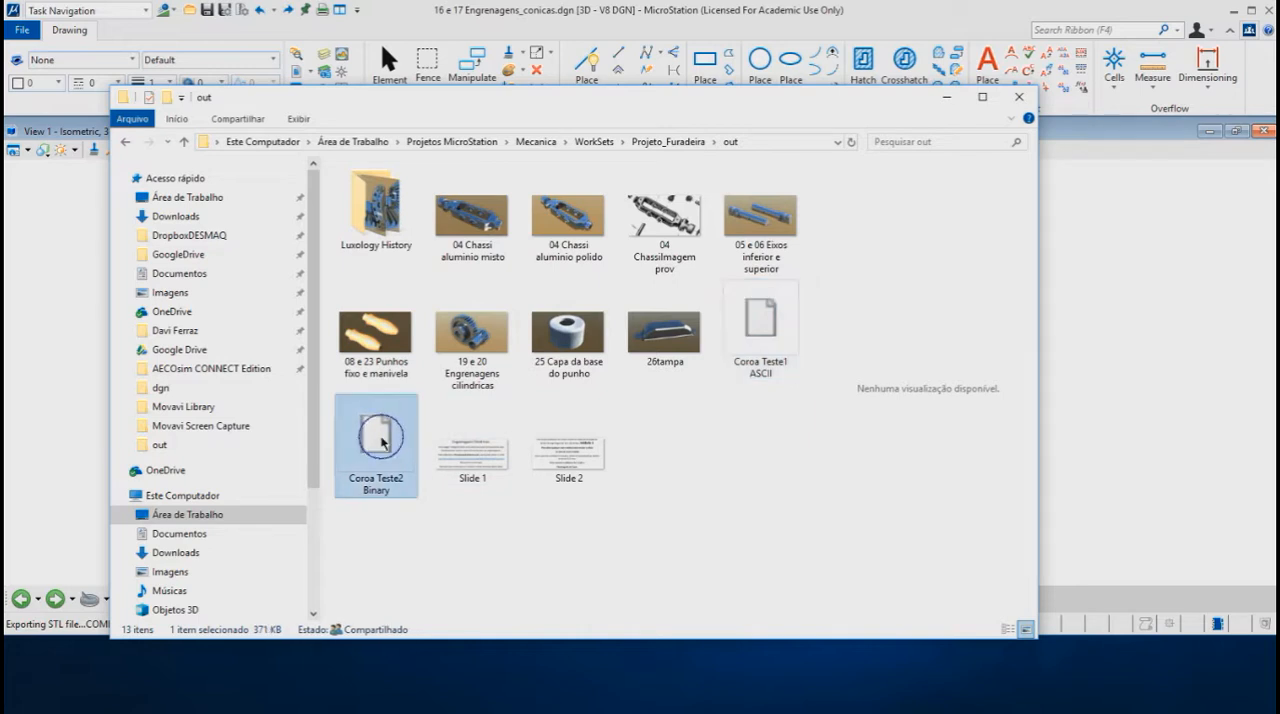
pyautogui.rightClick(381, 441)
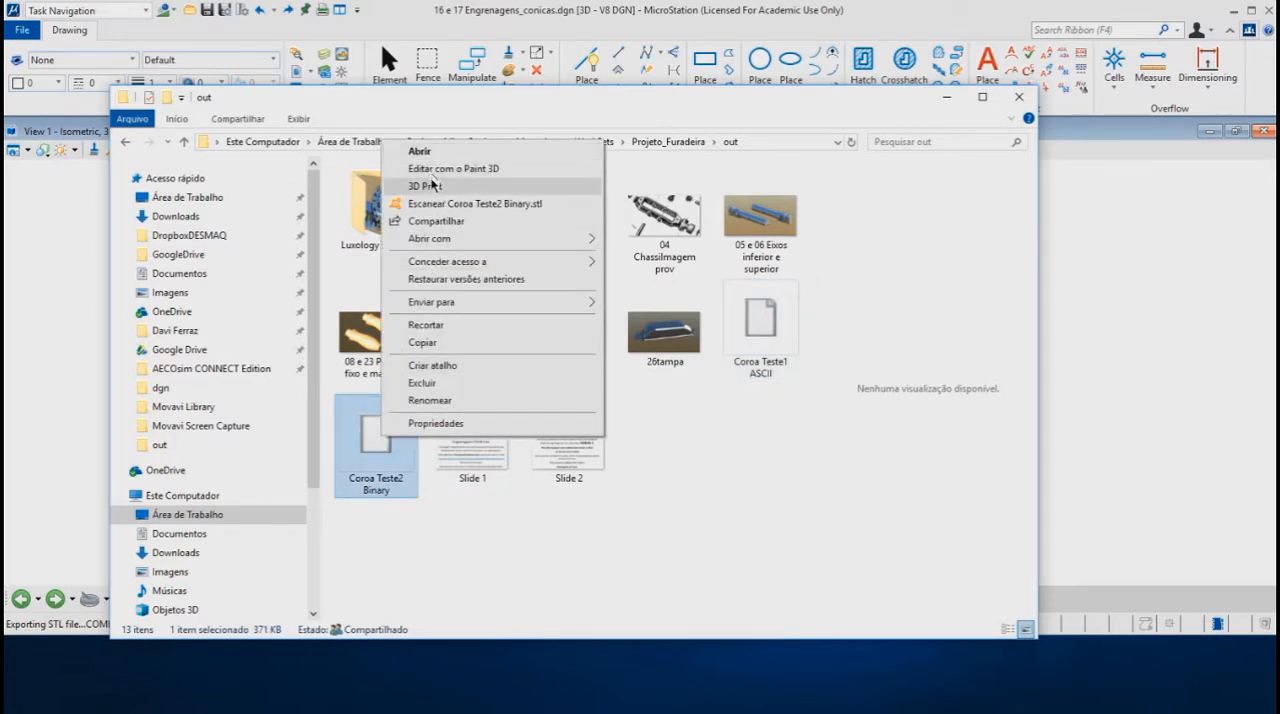
pyautogui.moveTo(440, 239)
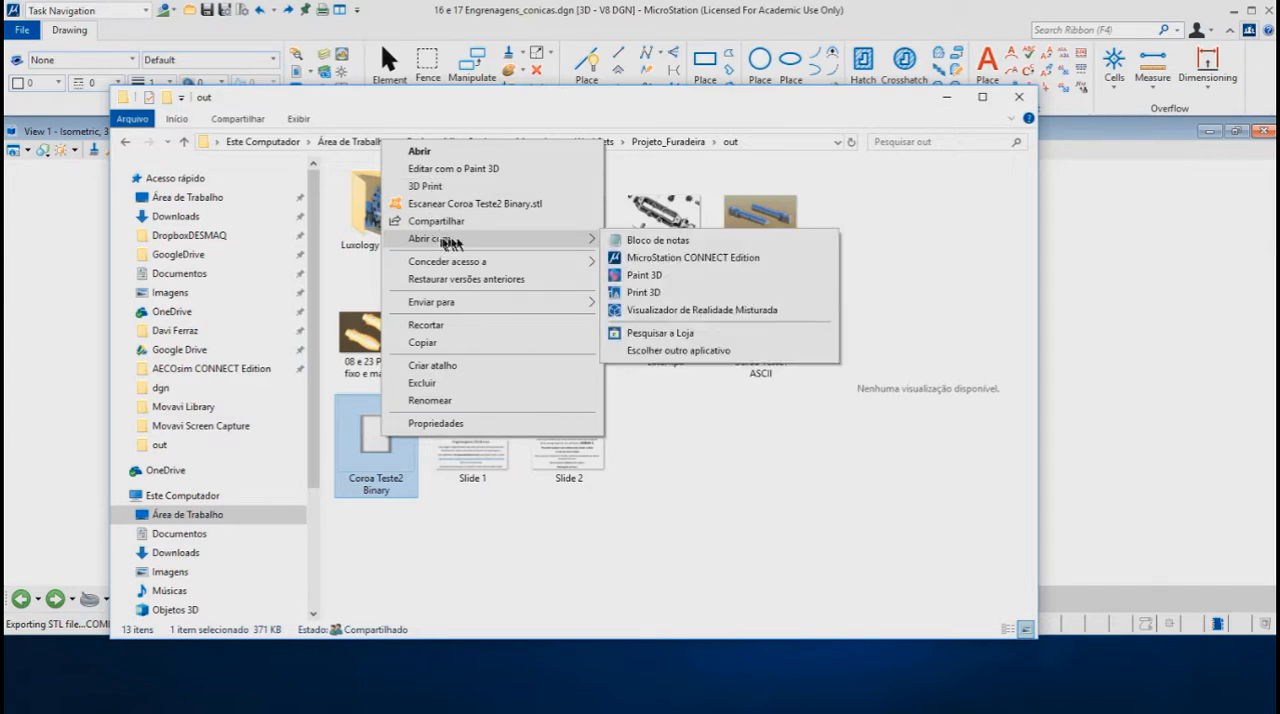
pyautogui.click(686, 241)
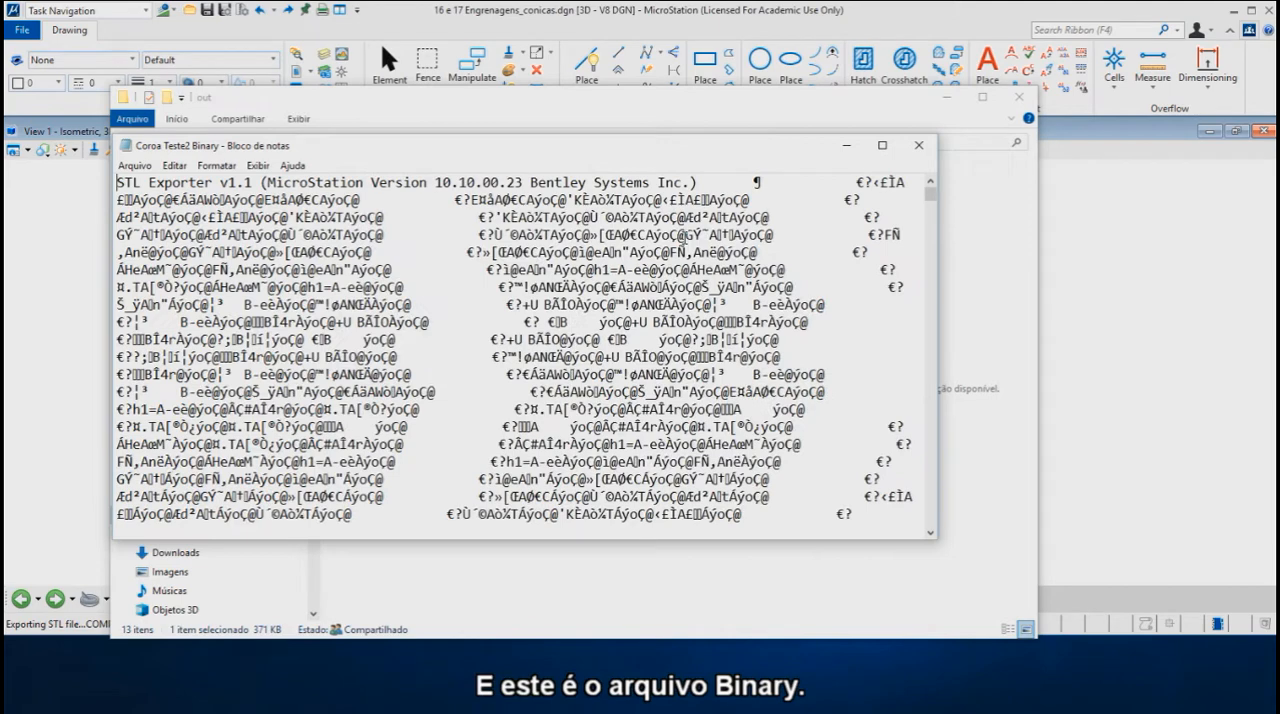
# Step: Look through the binary STL contents, and close the file and the out folder window to return to MicroStation
pyautogui.scroll(-5, 415, 269)
pyautogui.scroll(-10, 415, 269)
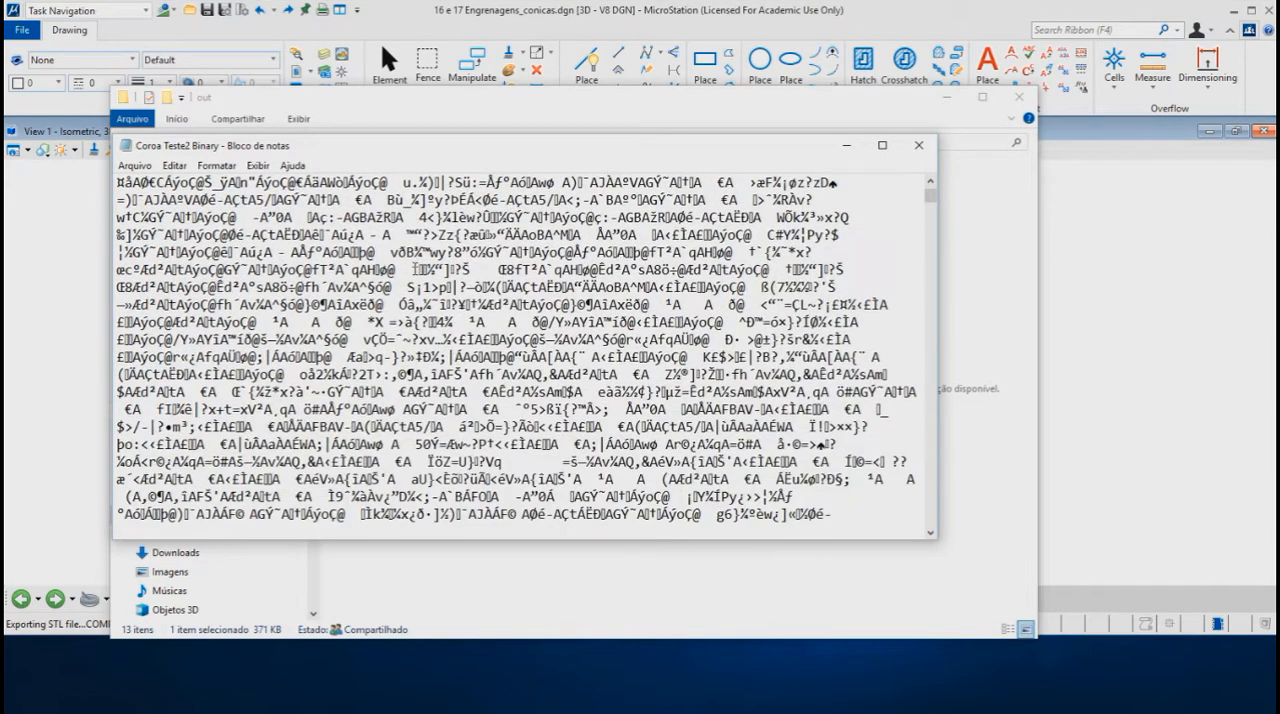
pyautogui.scroll(-3, 415, 260)
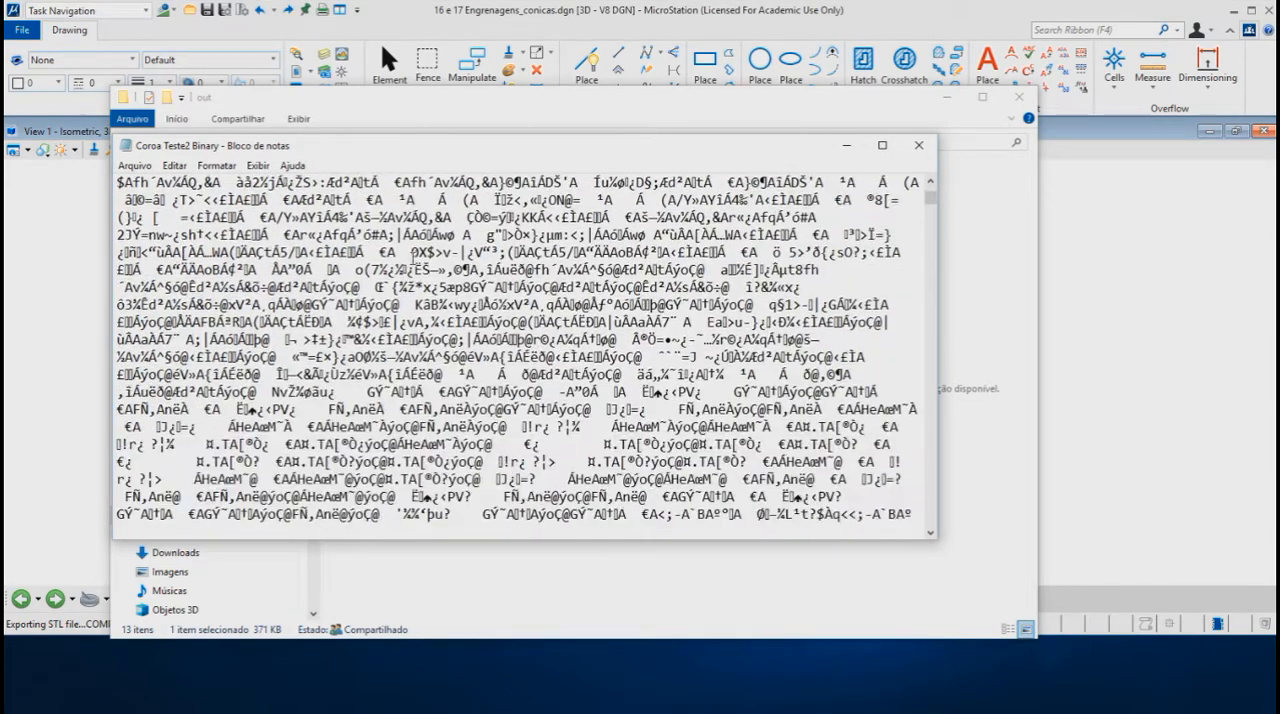
pyautogui.scroll(-3, 420, 256)
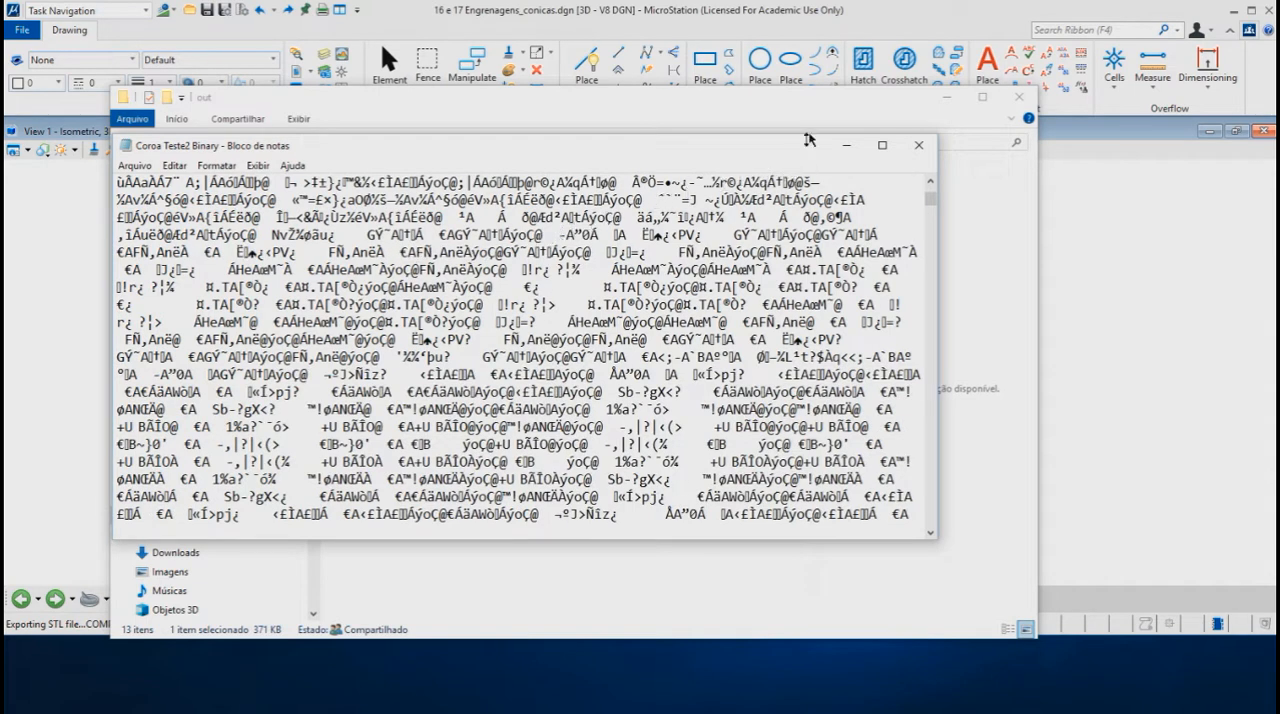
pyautogui.click(919, 147)
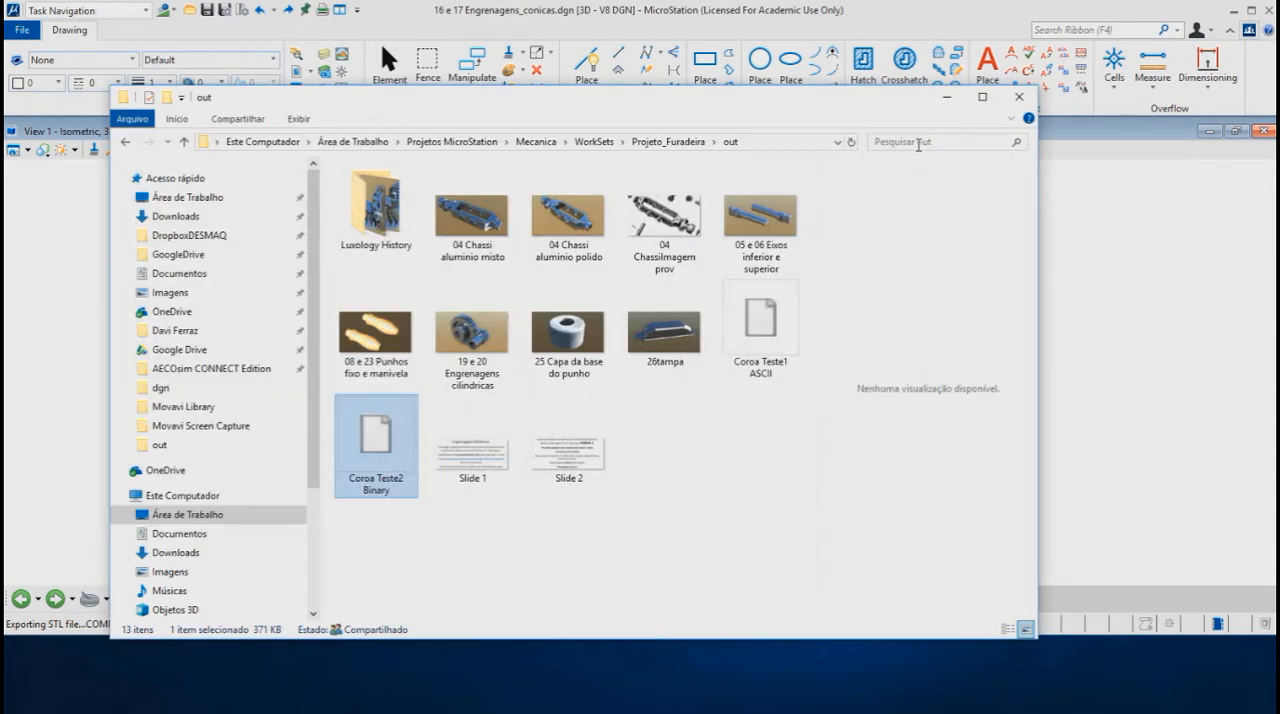
pyautogui.click(1020, 100)
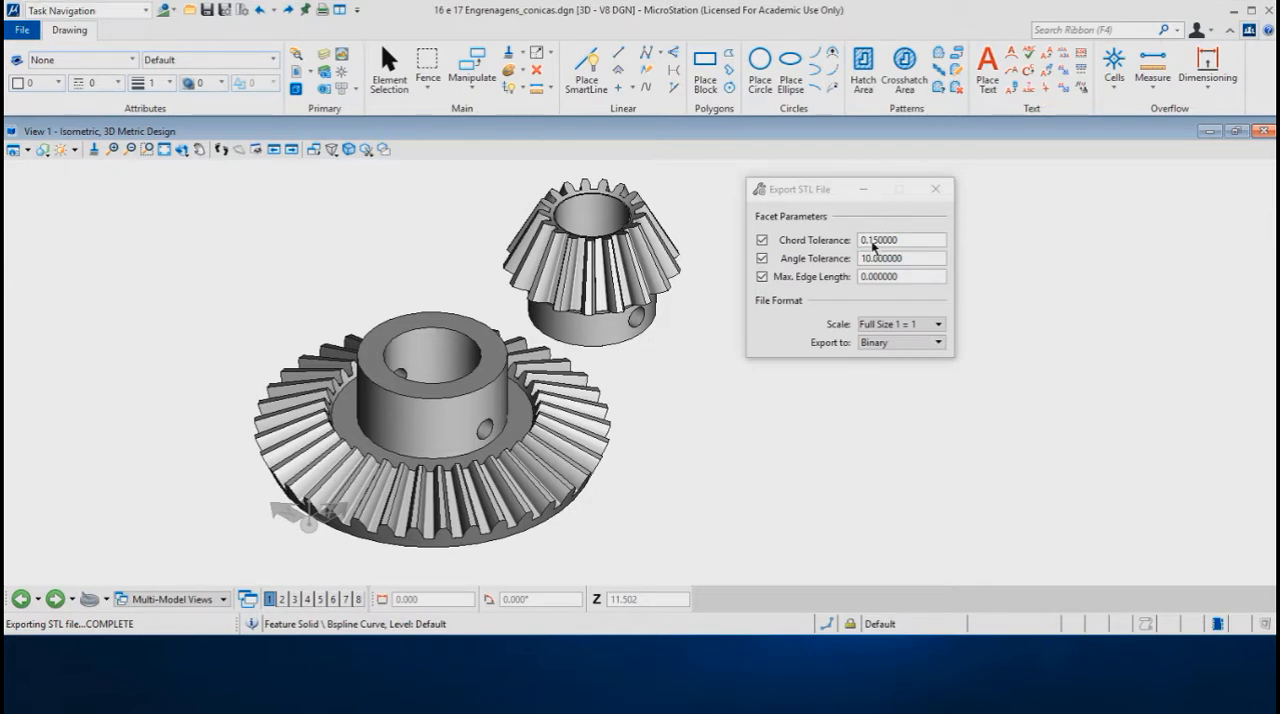
# Step: Set the STL export's chord tolerance to 0.075 and accept the large bevel gear as the element to export
pyautogui.moveTo(871, 245); pyautogui.dragTo(881, 244)
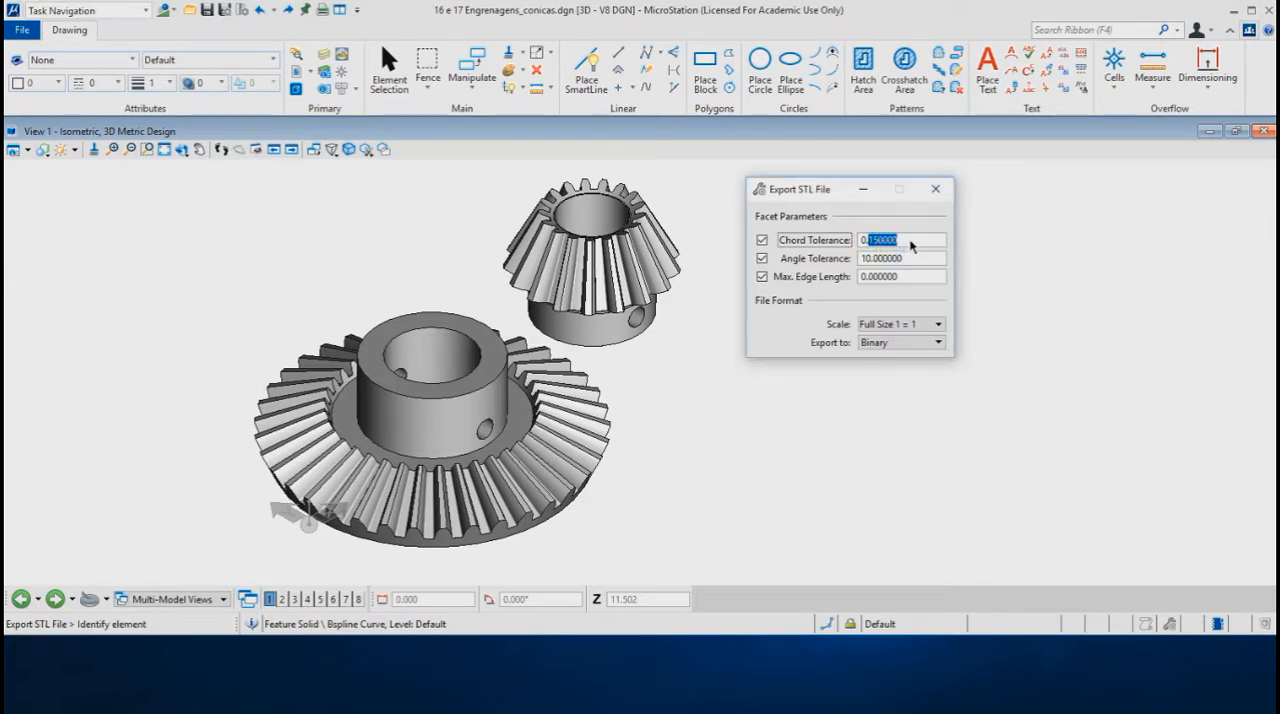
pyautogui.write('0')
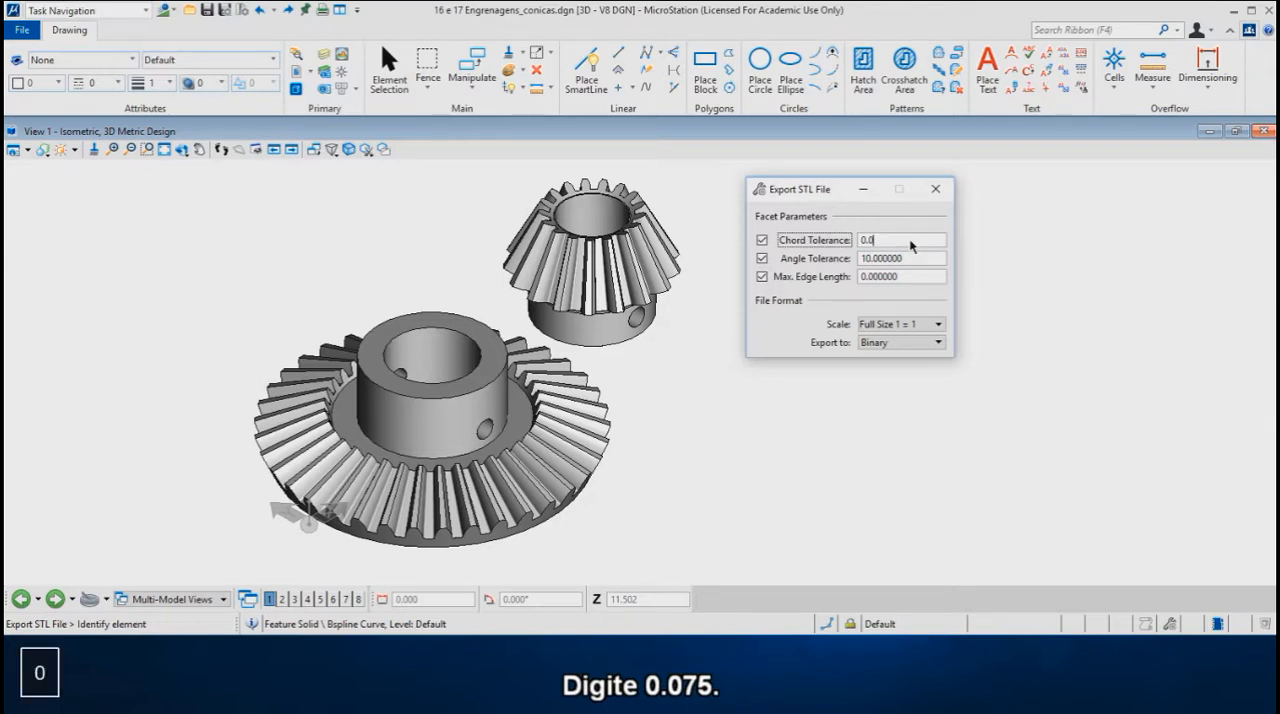
pyautogui.write('75000')
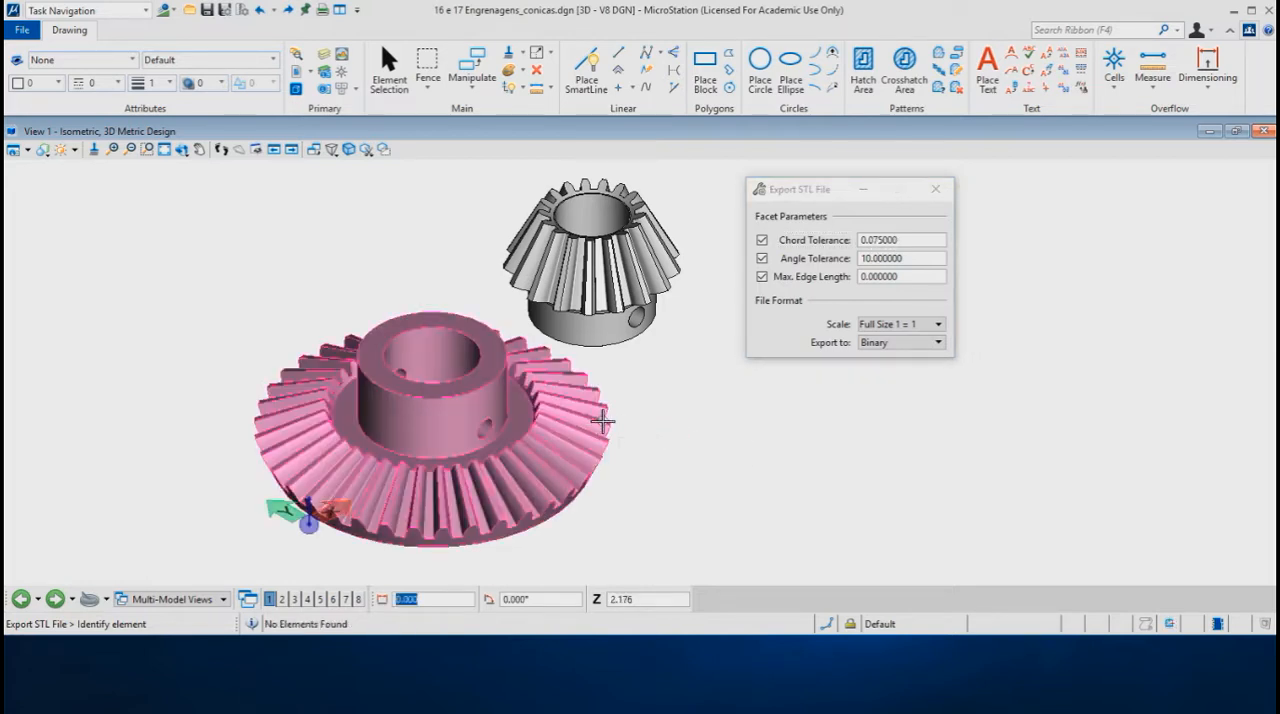
pyautogui.click(602, 421)
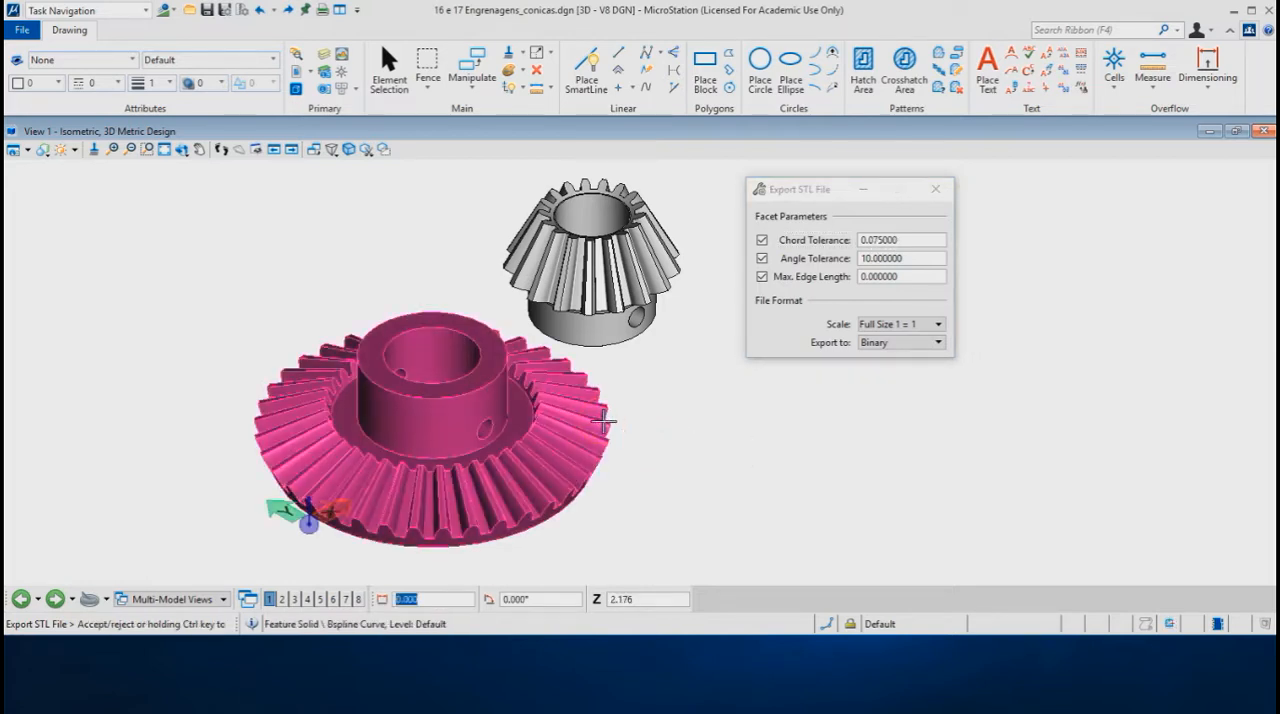
pyautogui.click(665, 422)
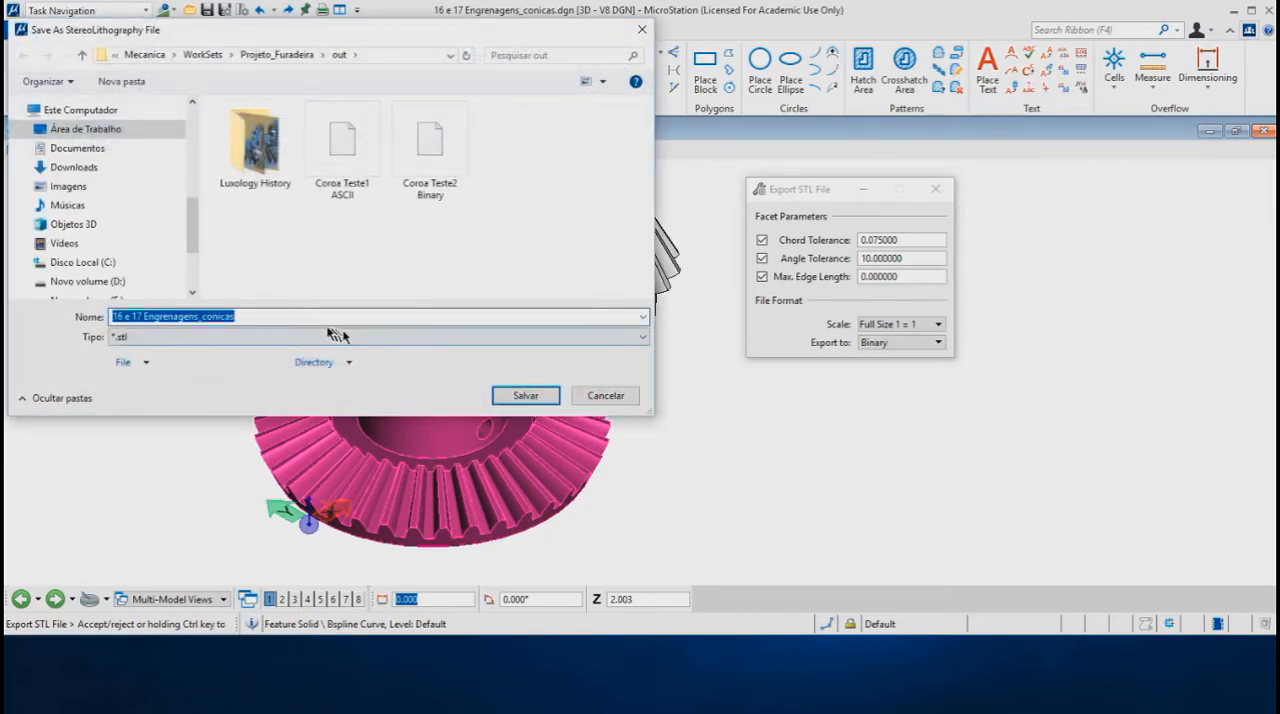
# Step: Save the binary STL export in the out folder as Coroa Teste3 Binary Mais preciso, basing the name on Coroa Teste2 Binary
pyautogui.click(429, 175)
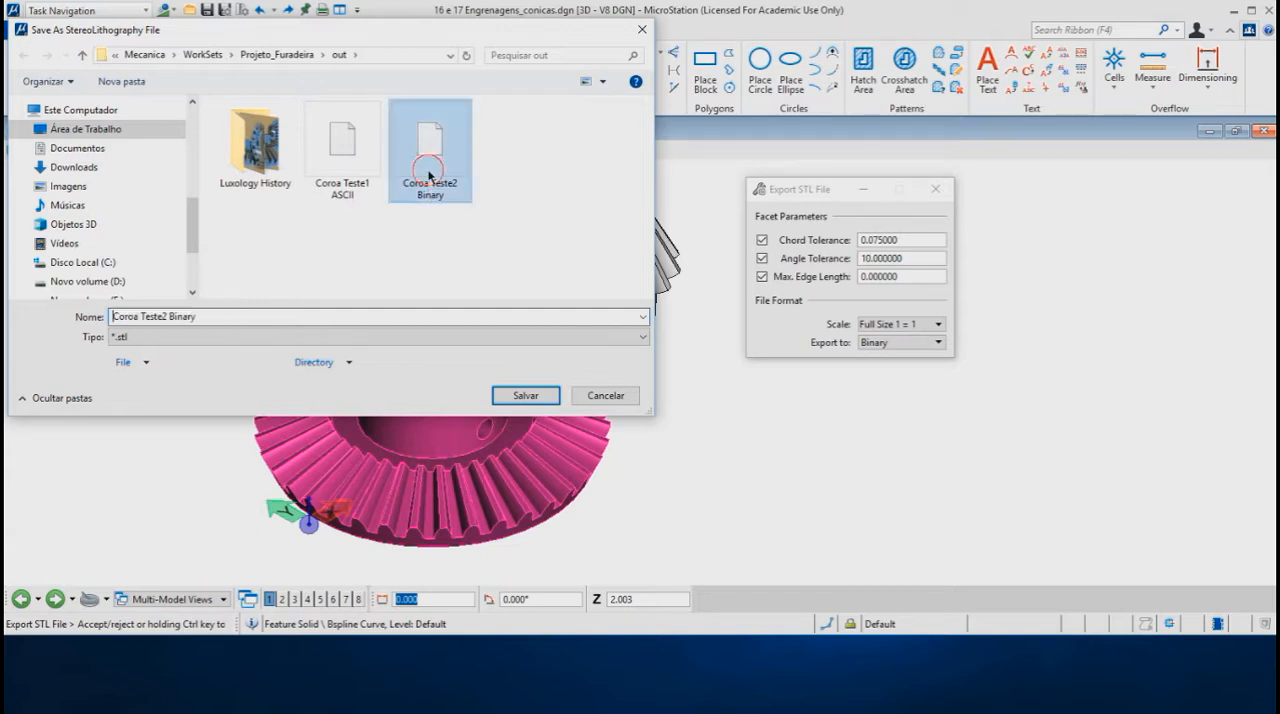
pyautogui.click(218, 317)
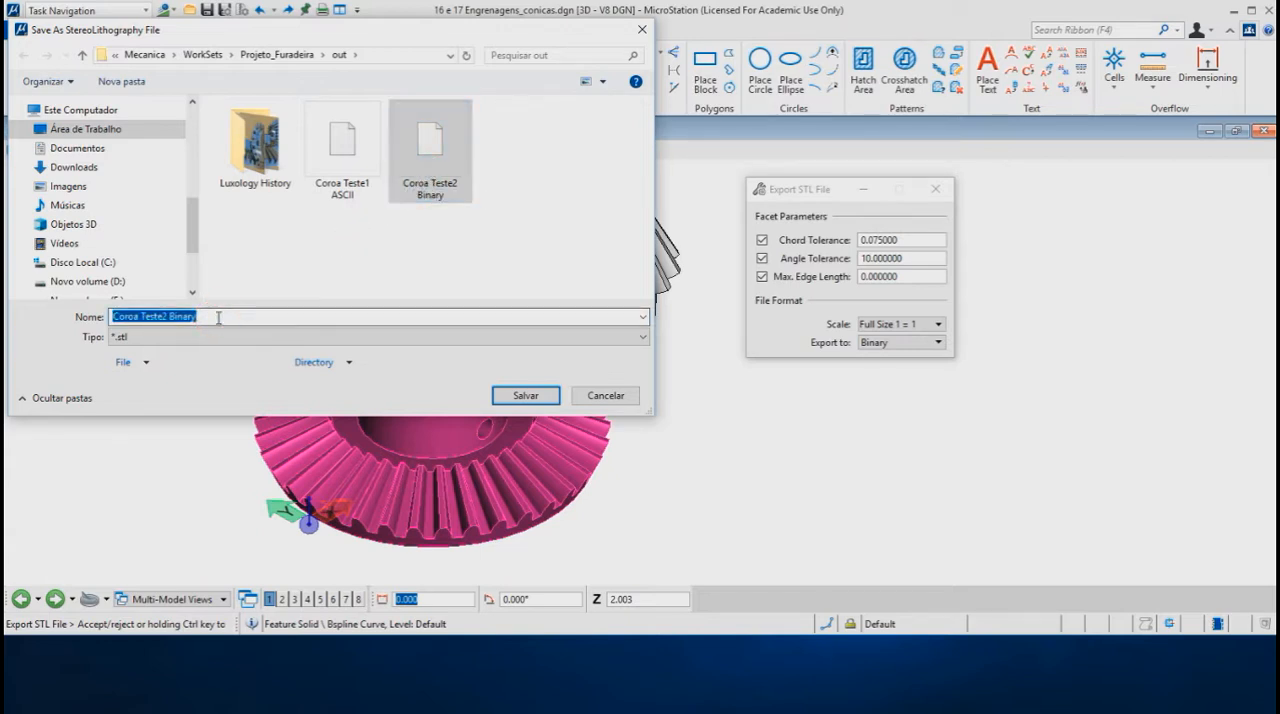
pyautogui.click(218, 317)
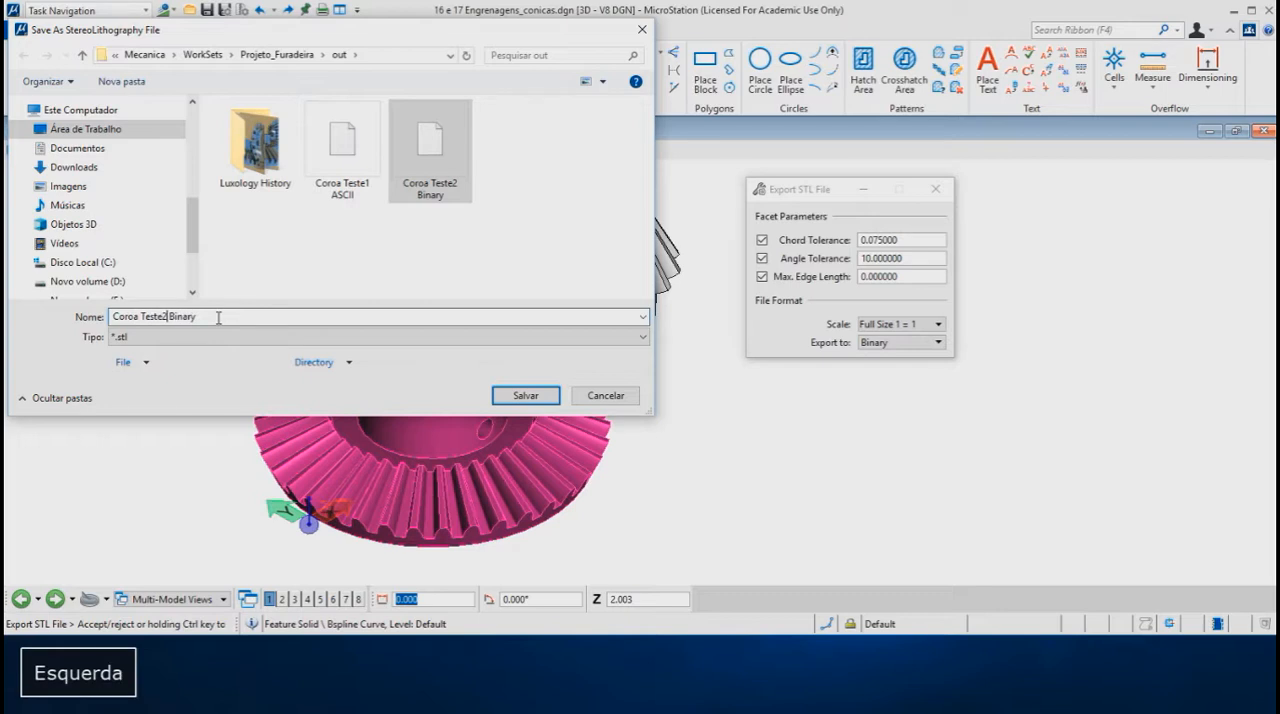
pyautogui.hotkey('shift', 'Left')
pyautogui.write('3')
pyautogui.press('Right')
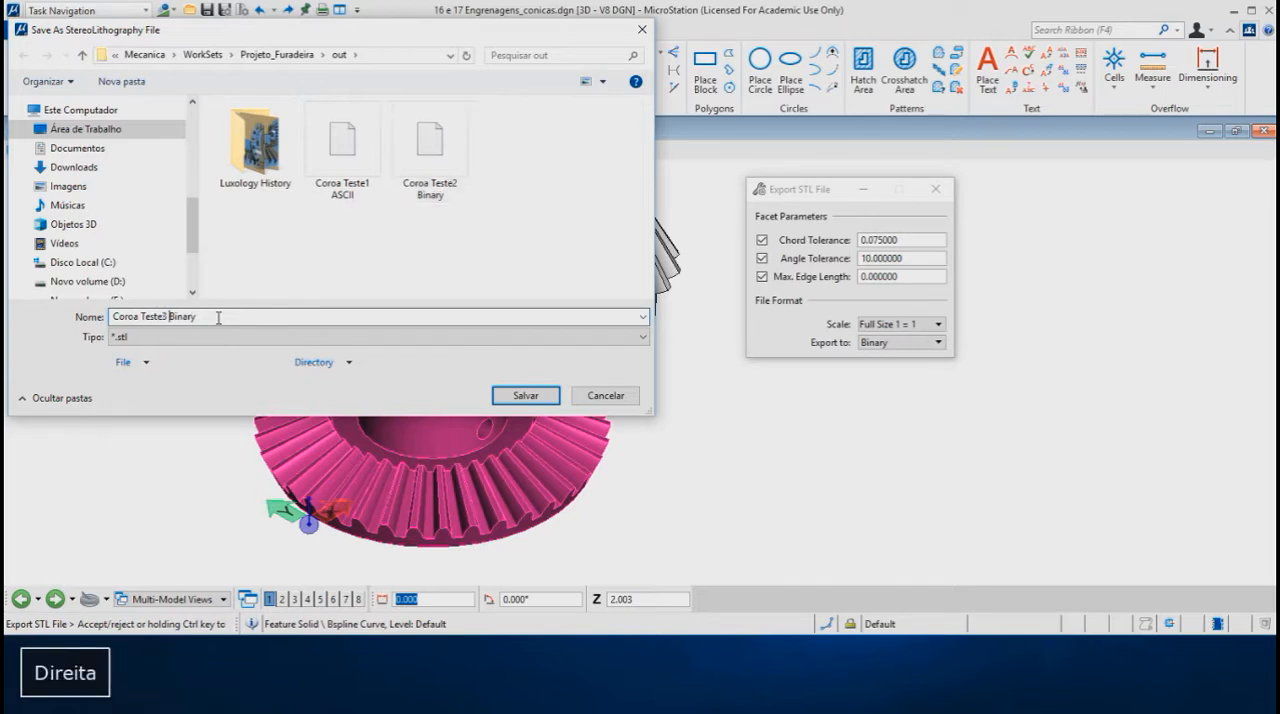
pyautogui.press('End')
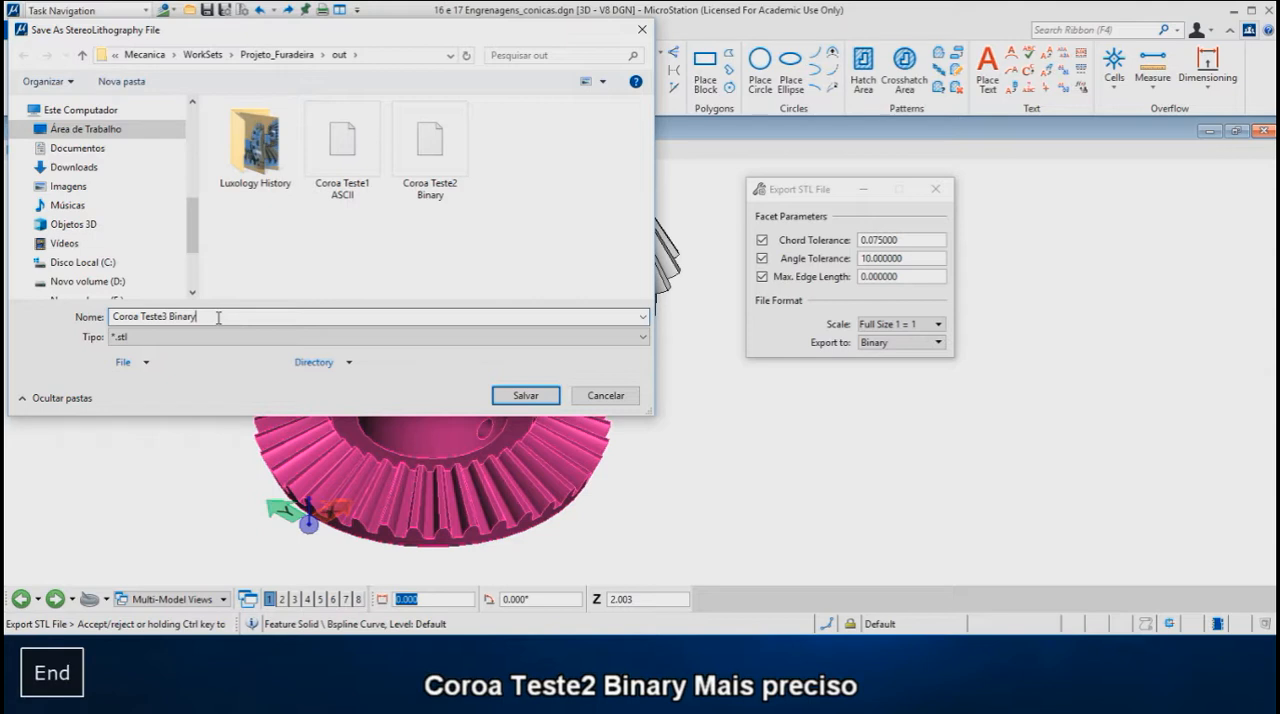
pyautogui.write('Mais preciso')
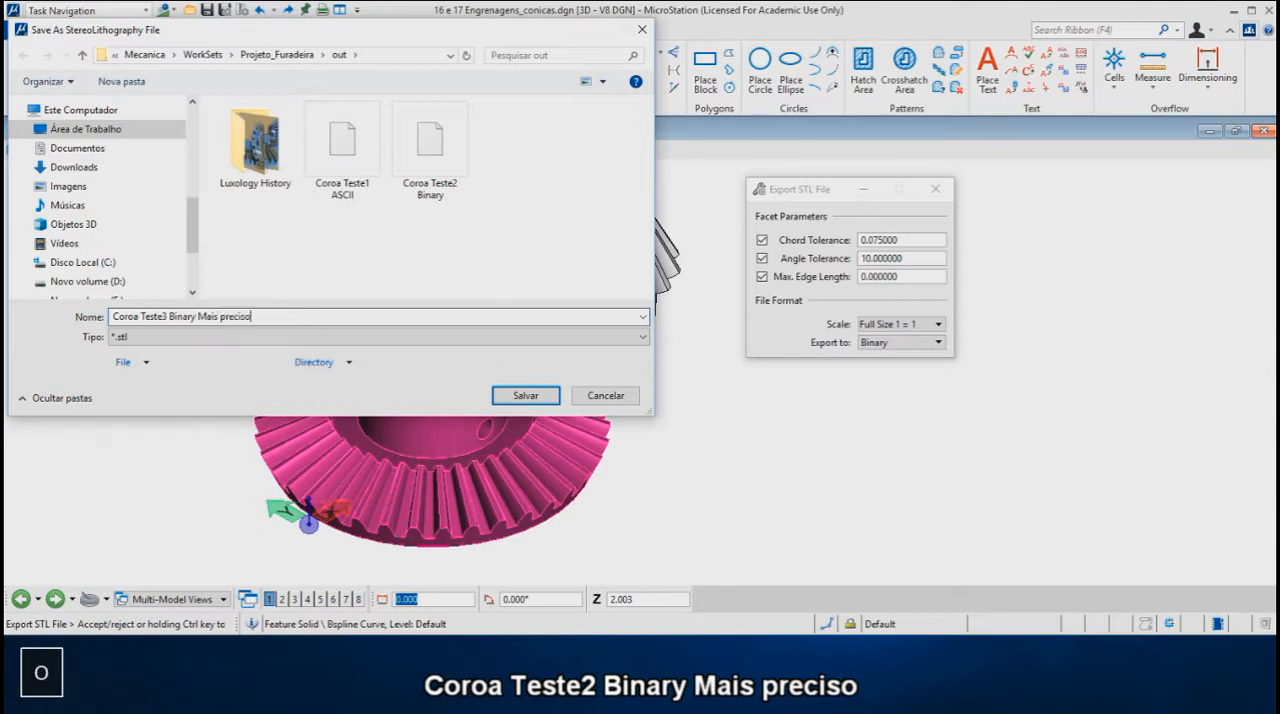
pyautogui.click(534, 392)
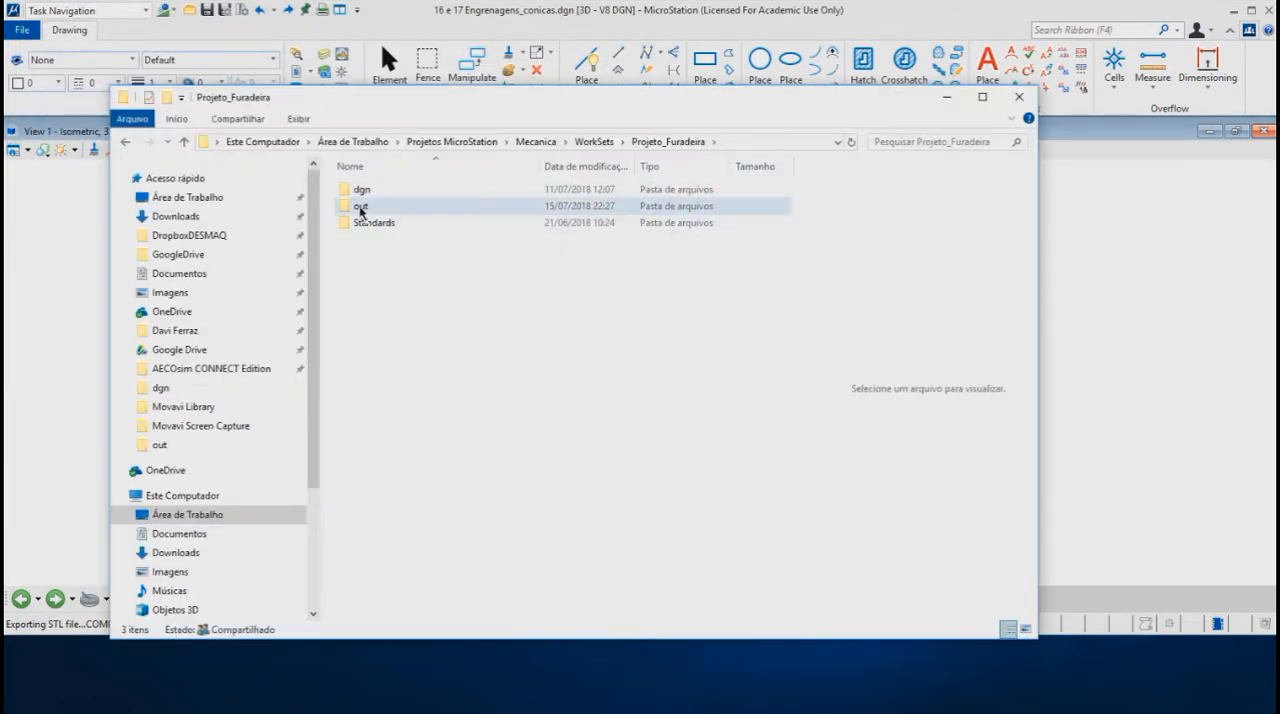
# Step: Open the out folder and compare the file sizes of Coroa Teste2 Binary and Coroa Teste3 Binary Mais preciso
pyautogui.doubleClick(360, 208)
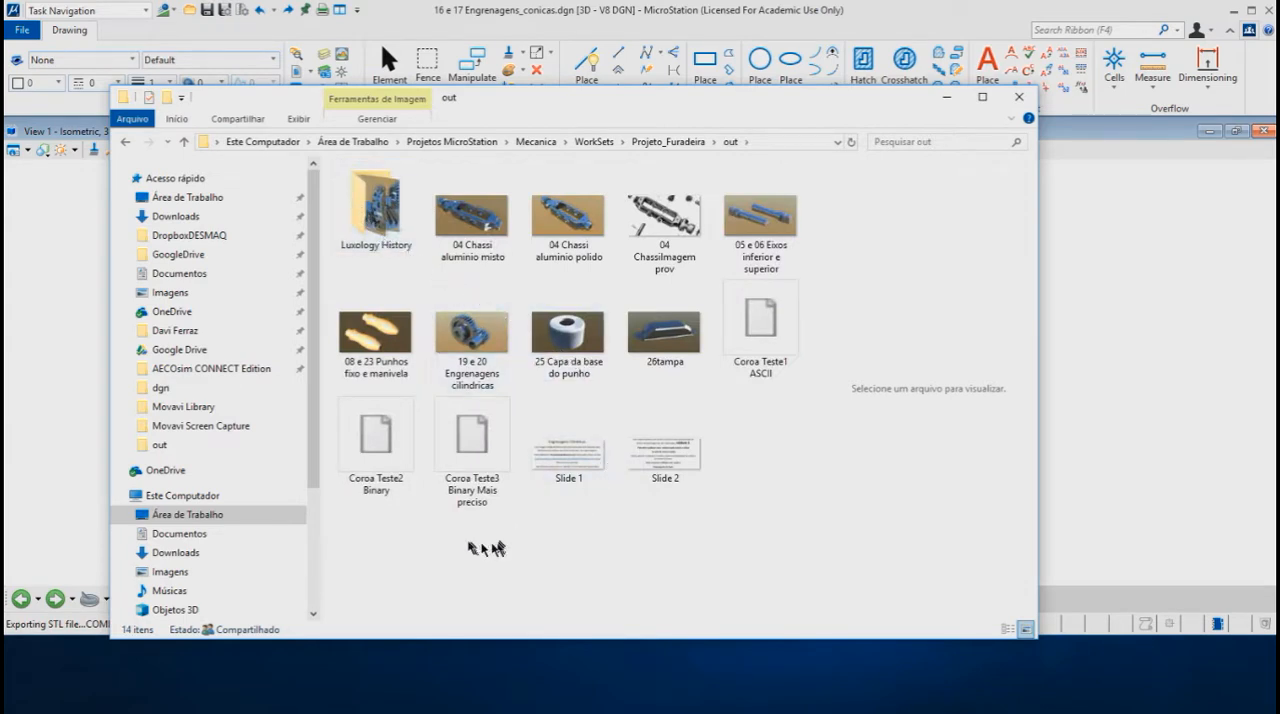
pyautogui.click(378, 455)
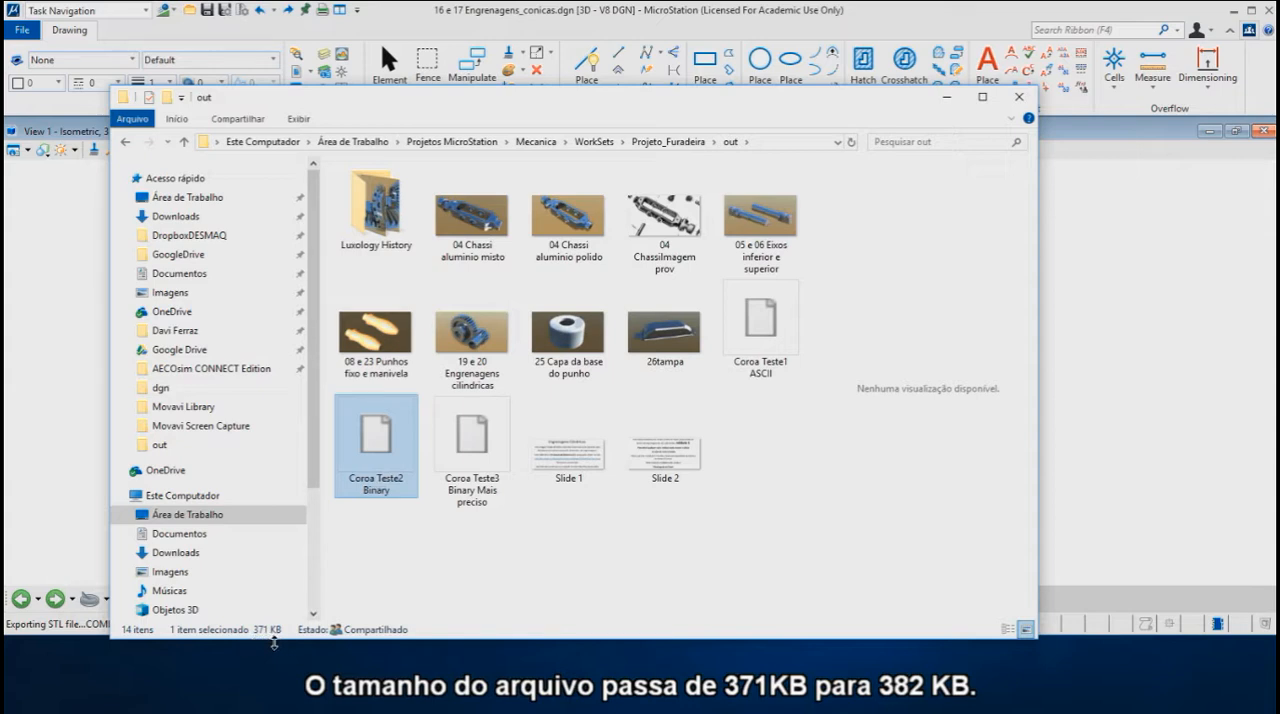
pyautogui.click(473, 443)
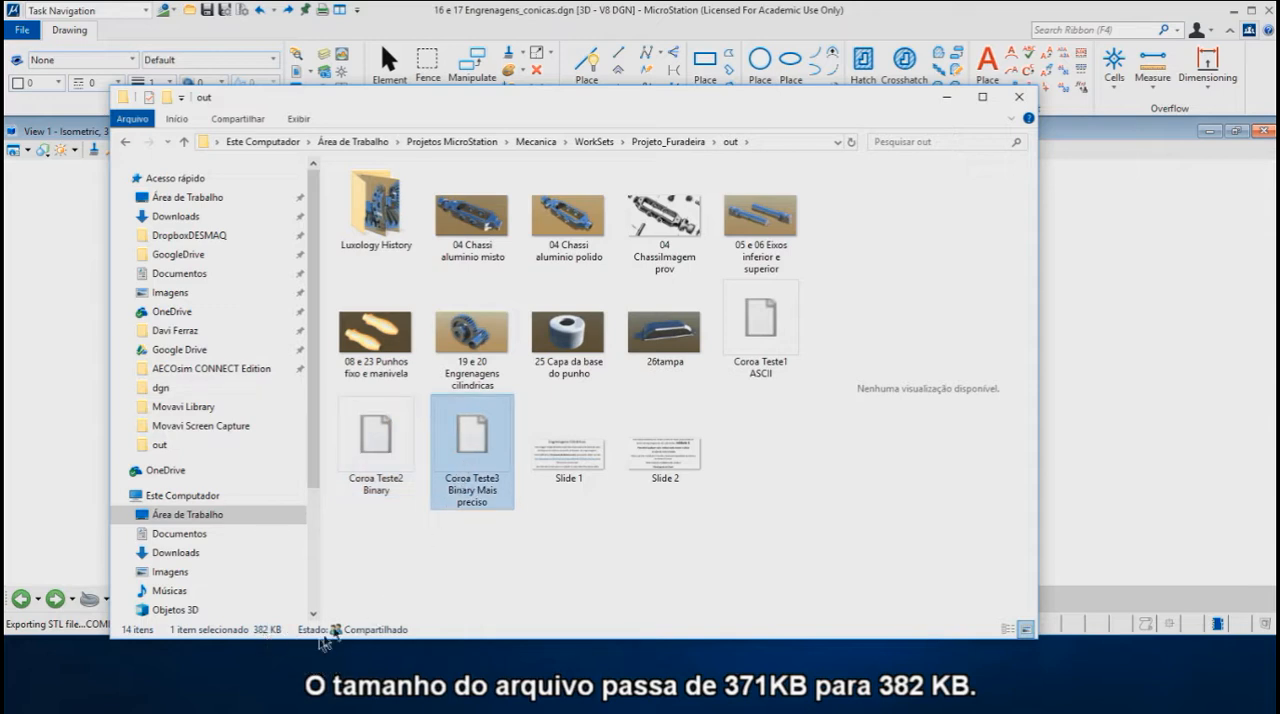
pyautogui.click(369, 445)
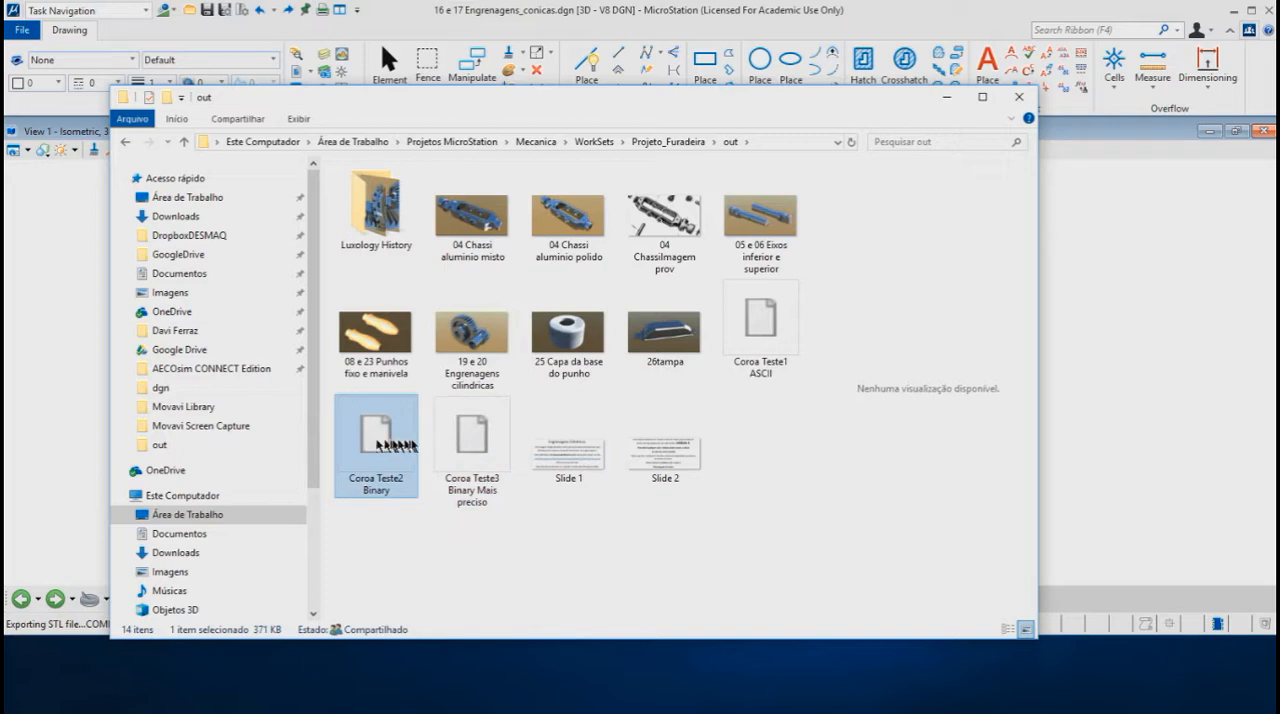
pyautogui.click(471, 444)
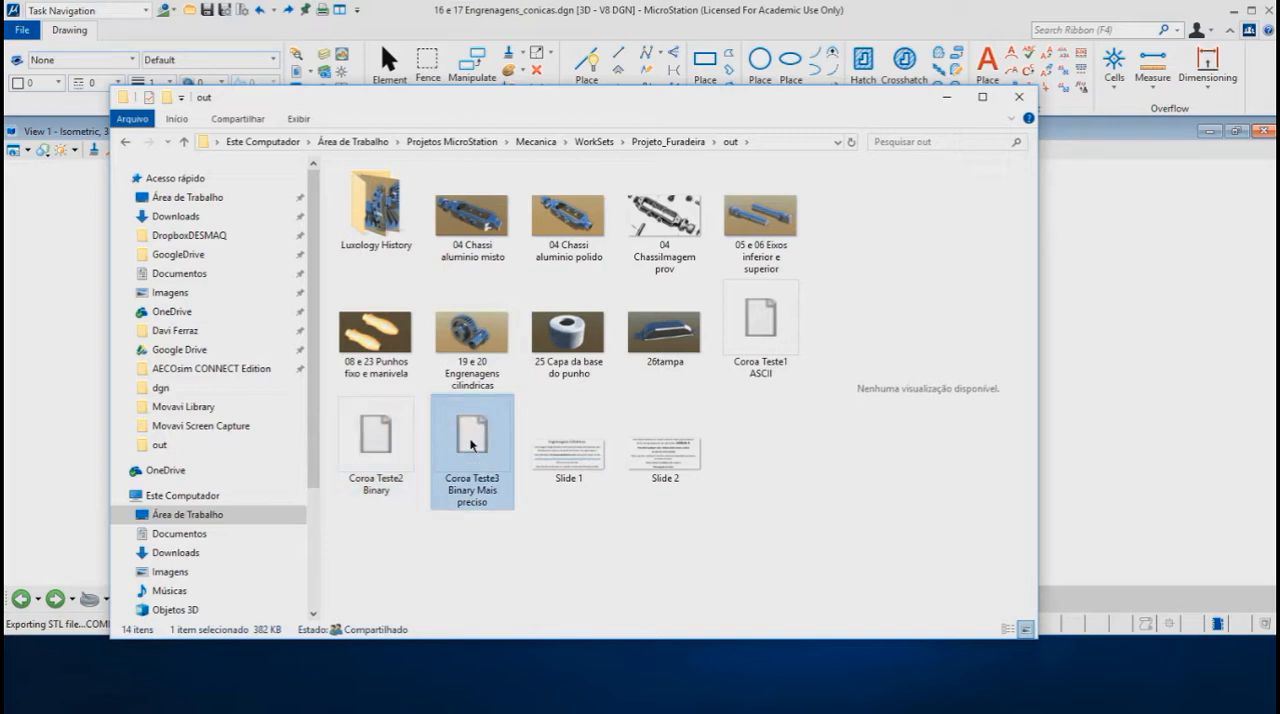
pyautogui.click(377, 441)
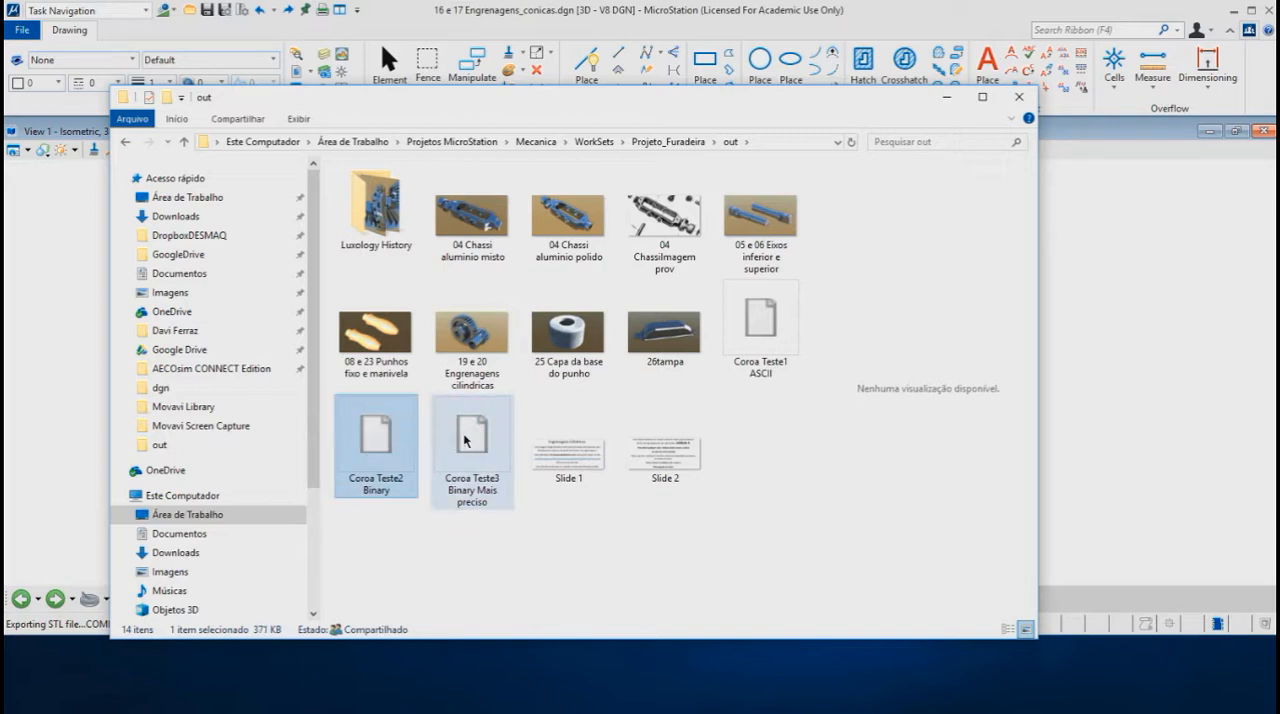
pyautogui.click(465, 440)
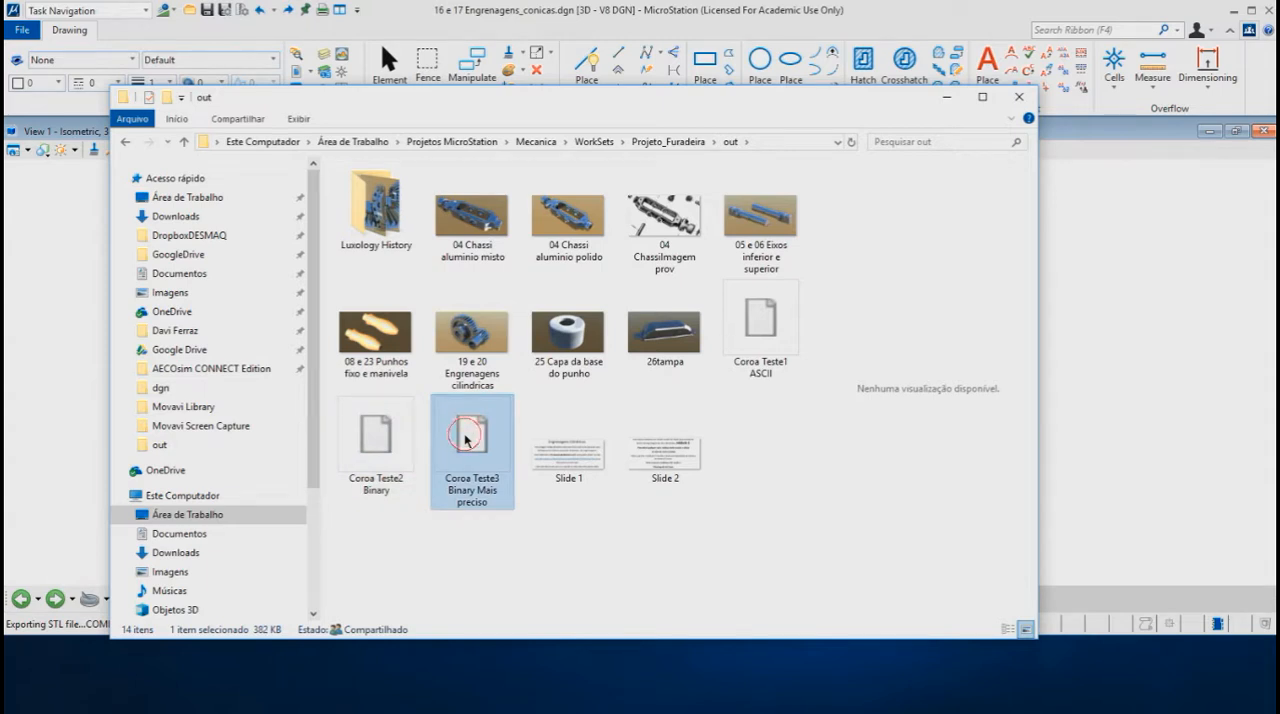
# Step: Open Coroa Teste3 Binary Mais preciso in Print 3D, examine the gear's faceting, and close the viewer and folder to return to MicroStation
pyautogui.doubleClick(465, 438)
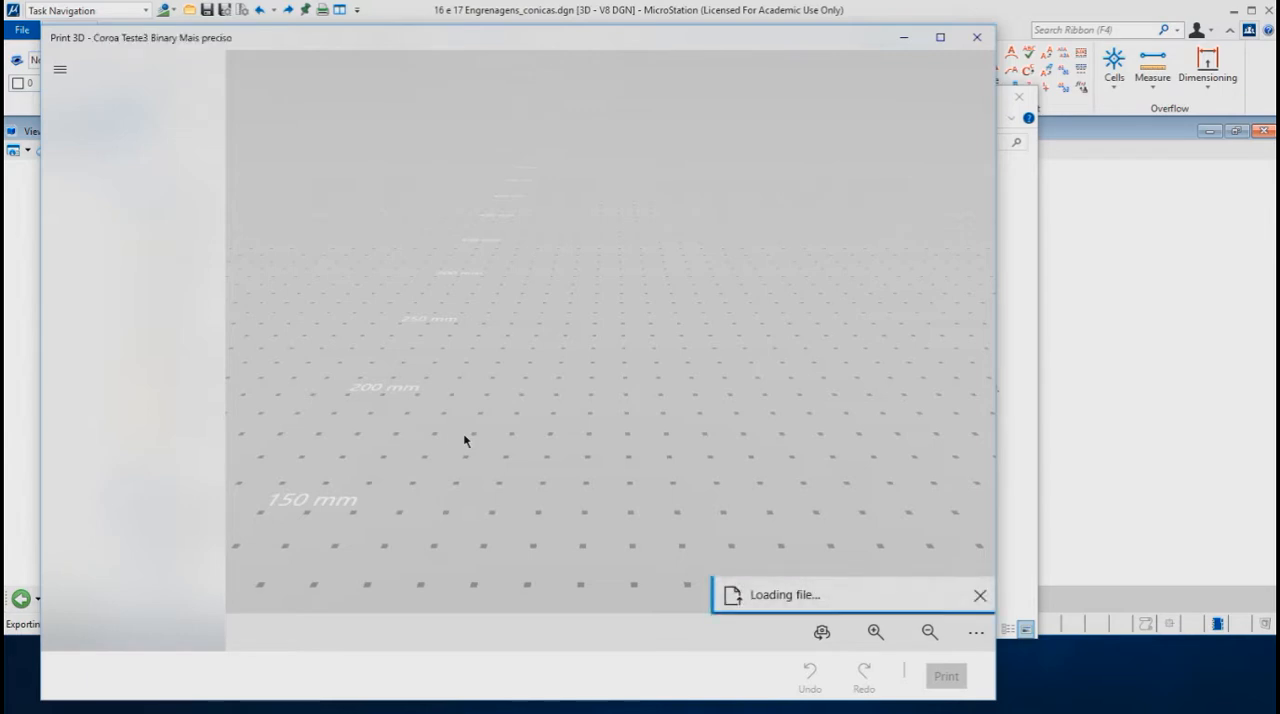
pyautogui.moveTo(594, 328); pyautogui.dragTo(591, 468)
pyautogui.scroll(3, 545, 326)
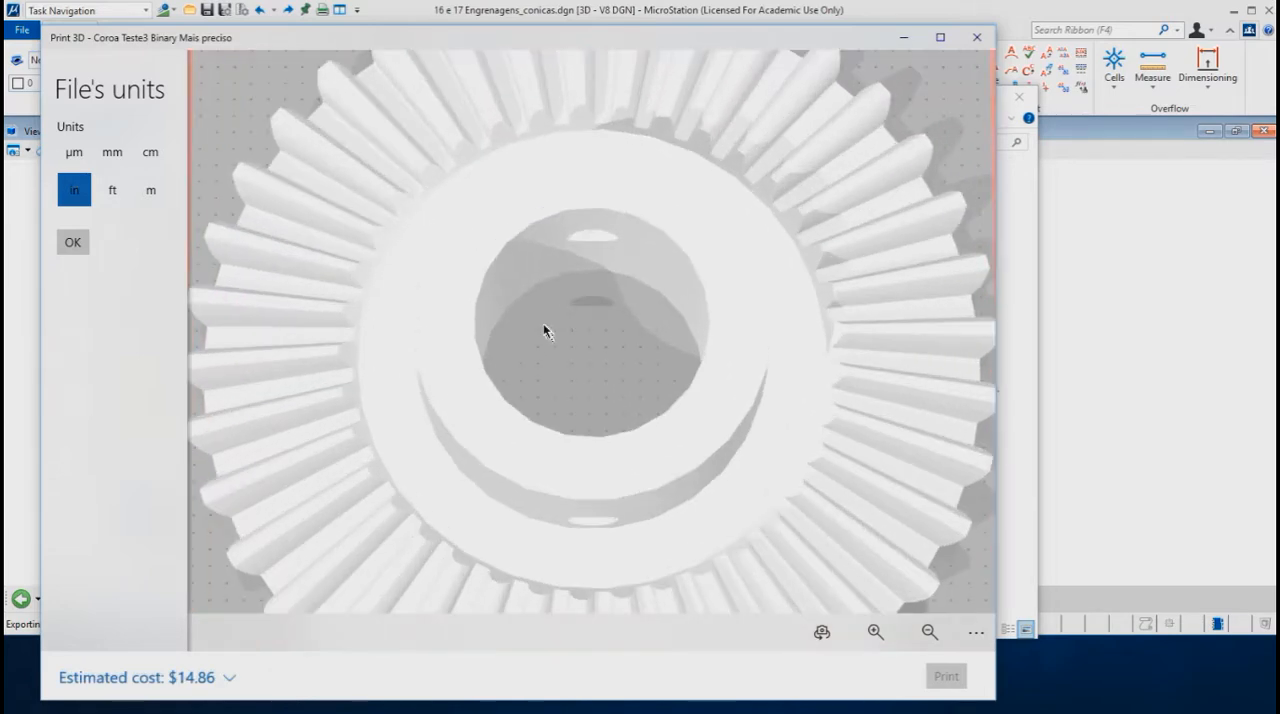
pyautogui.scroll(2, 544, 326)
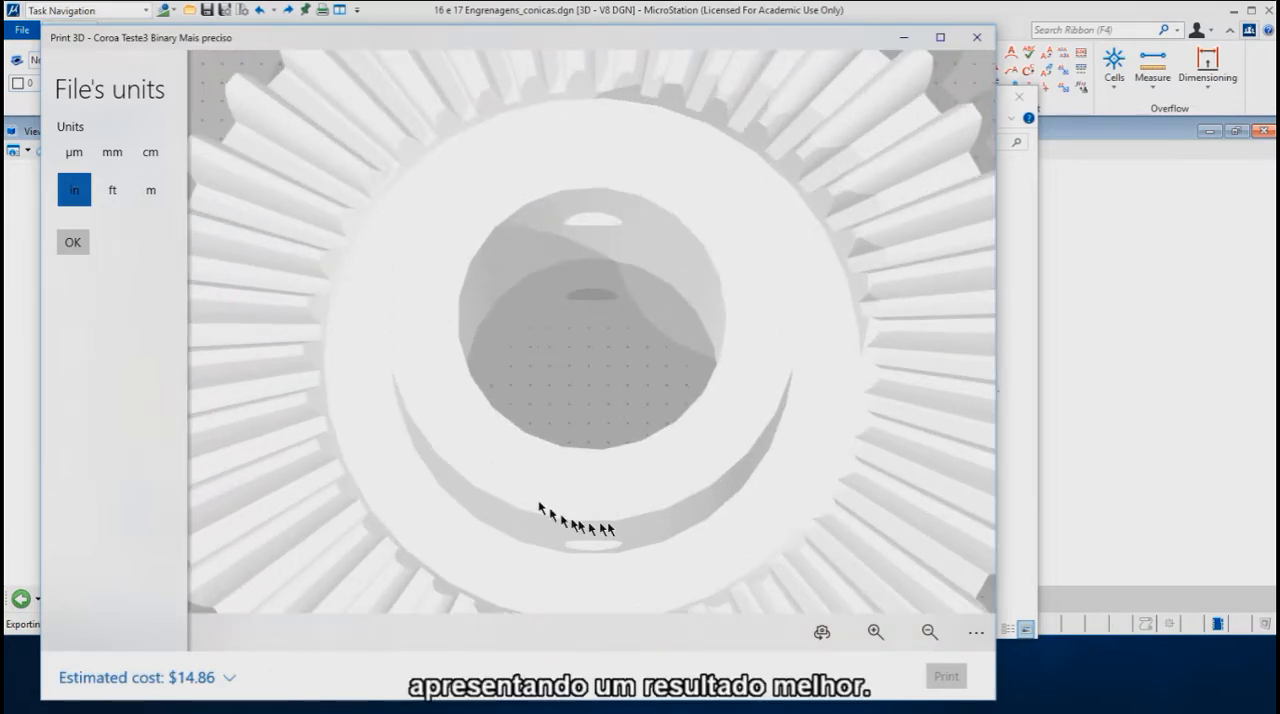
pyautogui.moveTo(700, 443); pyautogui.dragTo(478, 352)
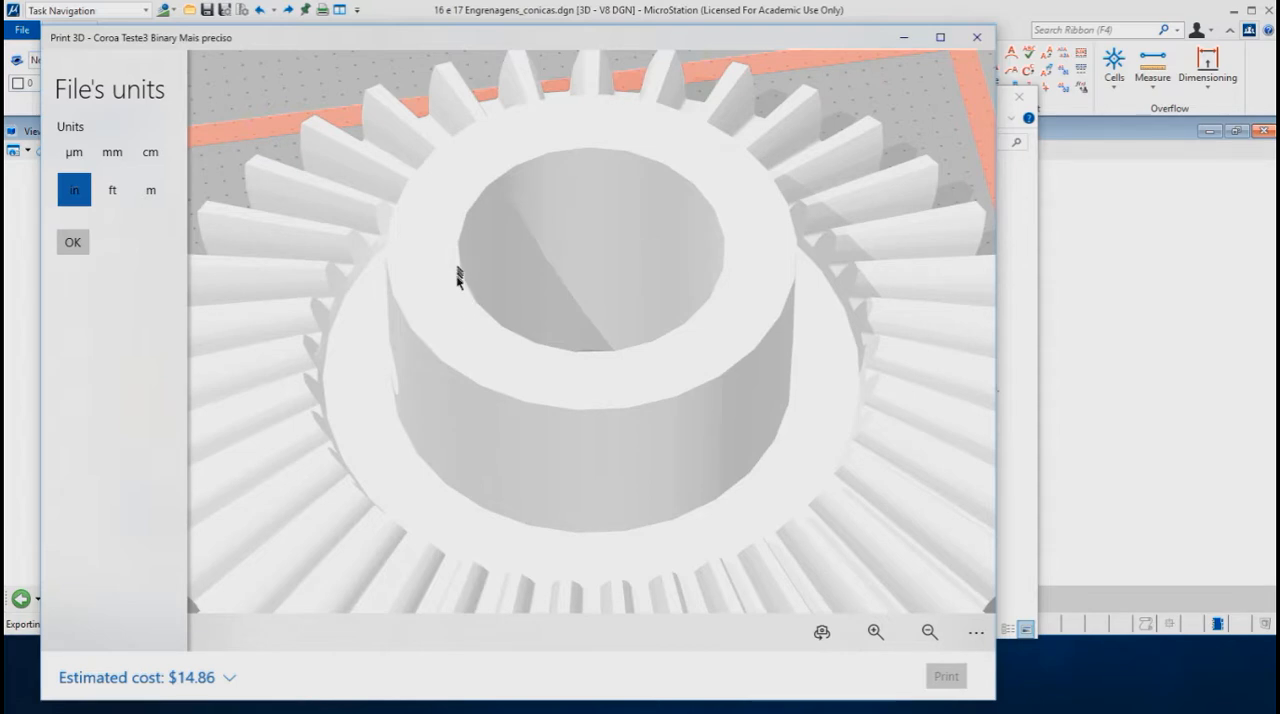
pyautogui.moveTo(420, 385); pyautogui.dragTo(637, 296)
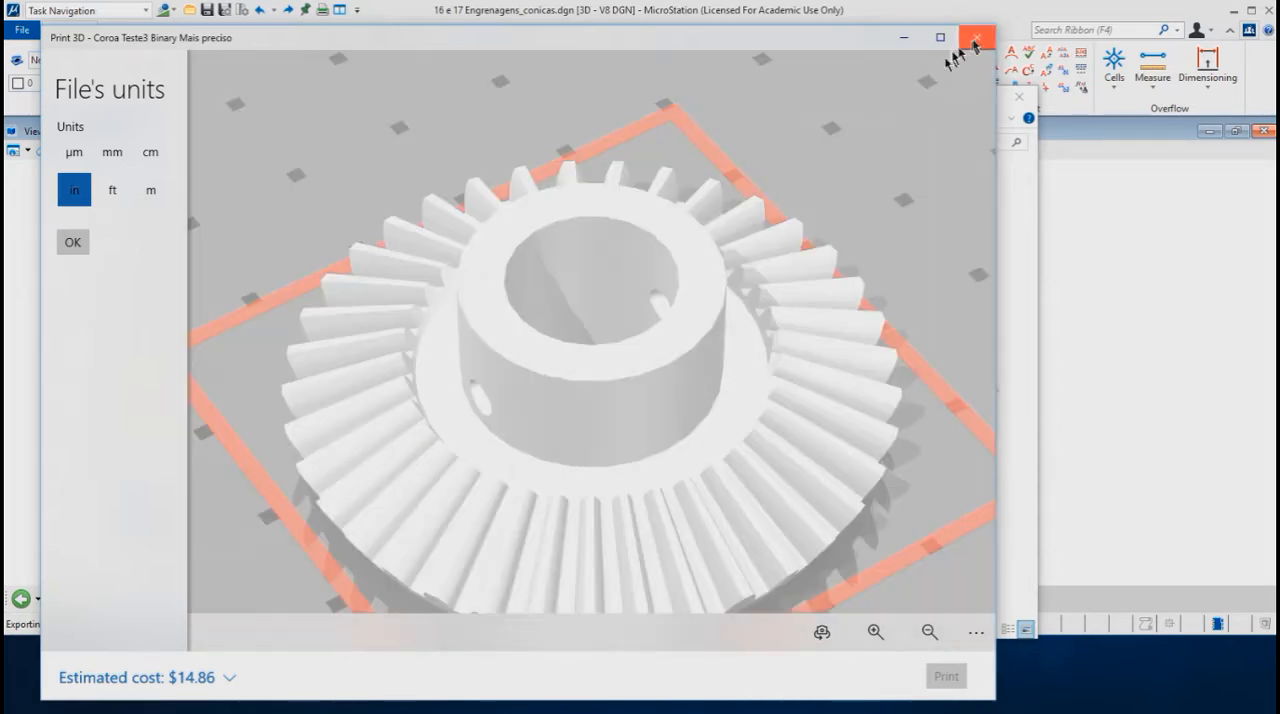
pyautogui.click(977, 37)
pyautogui.click(1021, 98)
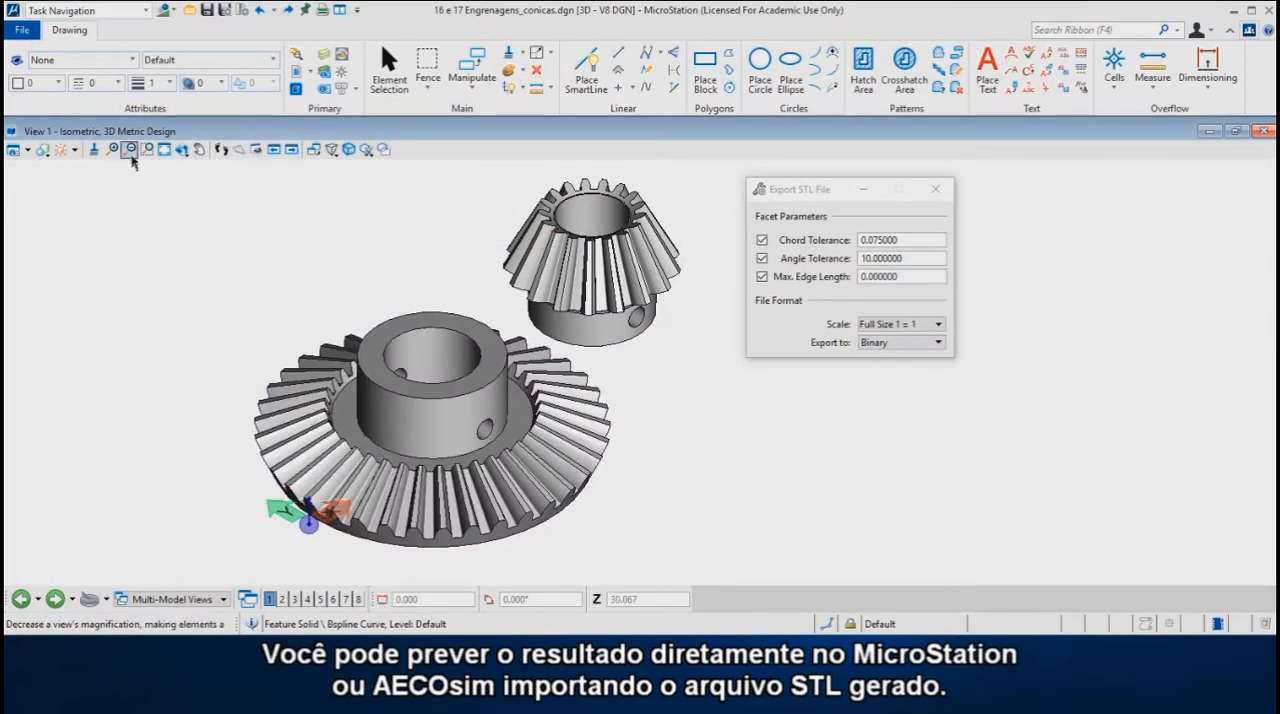
# Step: Import the Coroa Teste2 Binary STL file from the out folder as a mesh without simplification
pyautogui.click(28, 36)
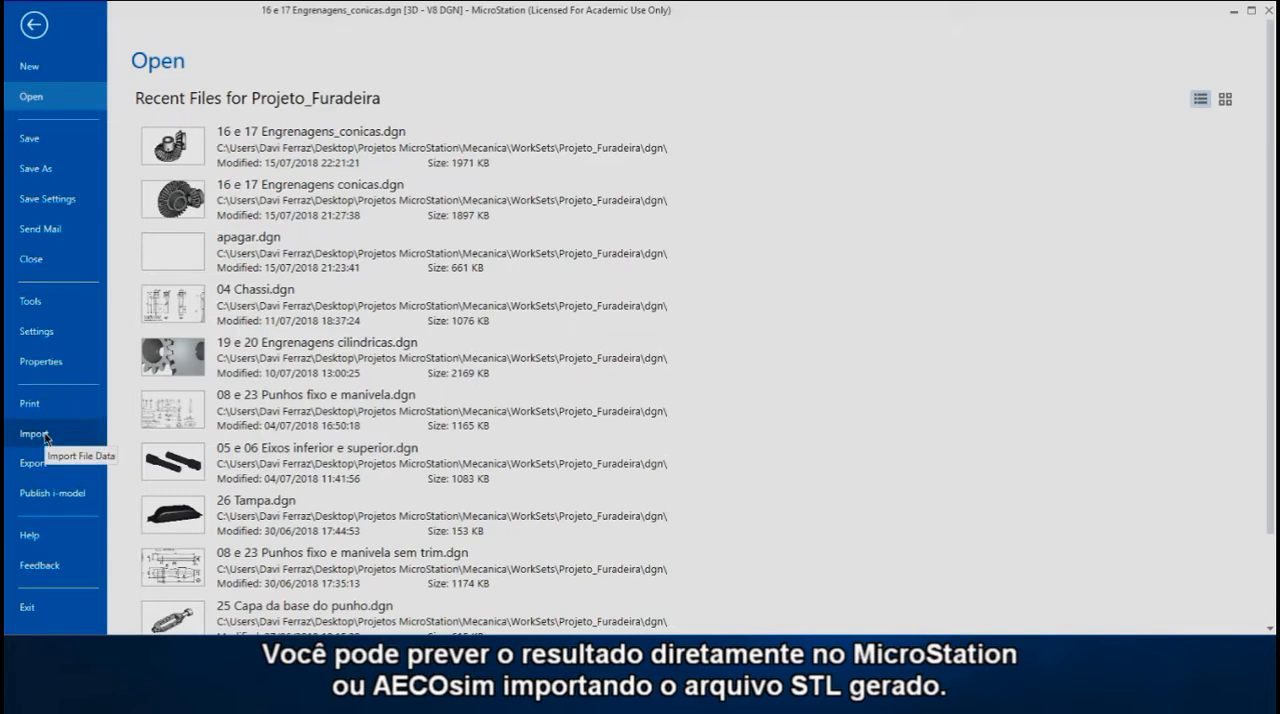
pyautogui.click(44, 436)
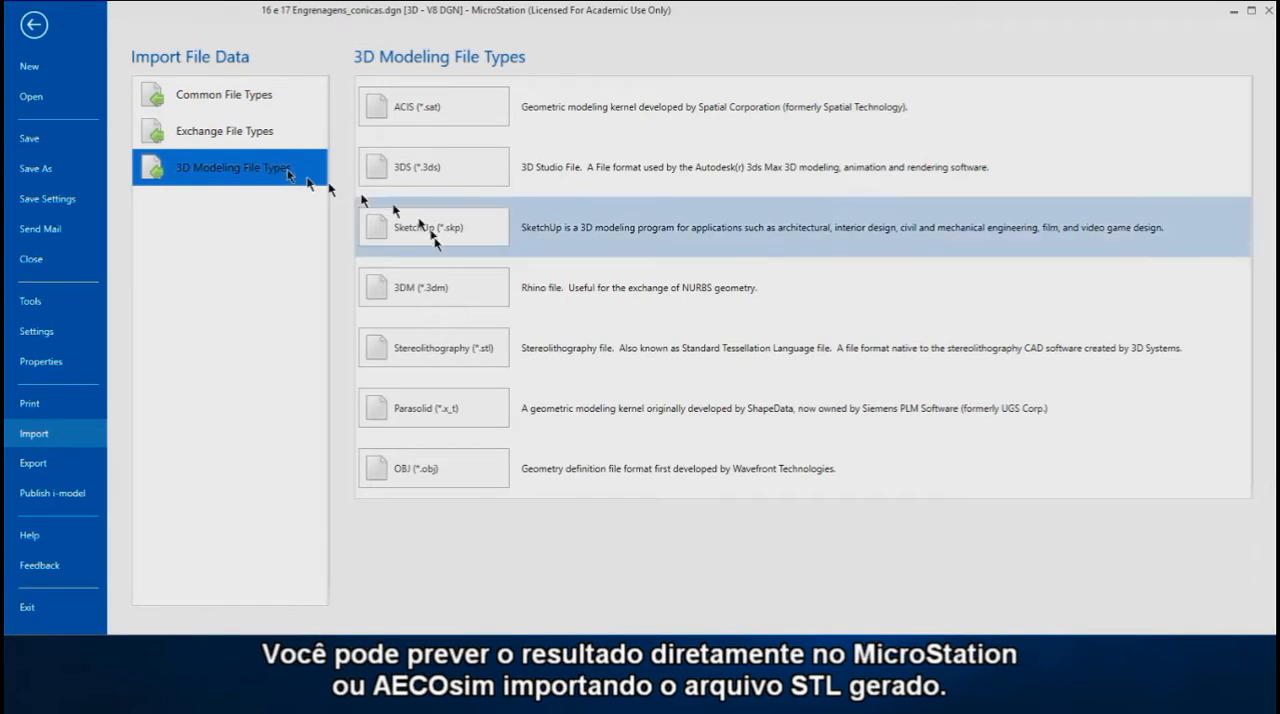
pyautogui.click(451, 342)
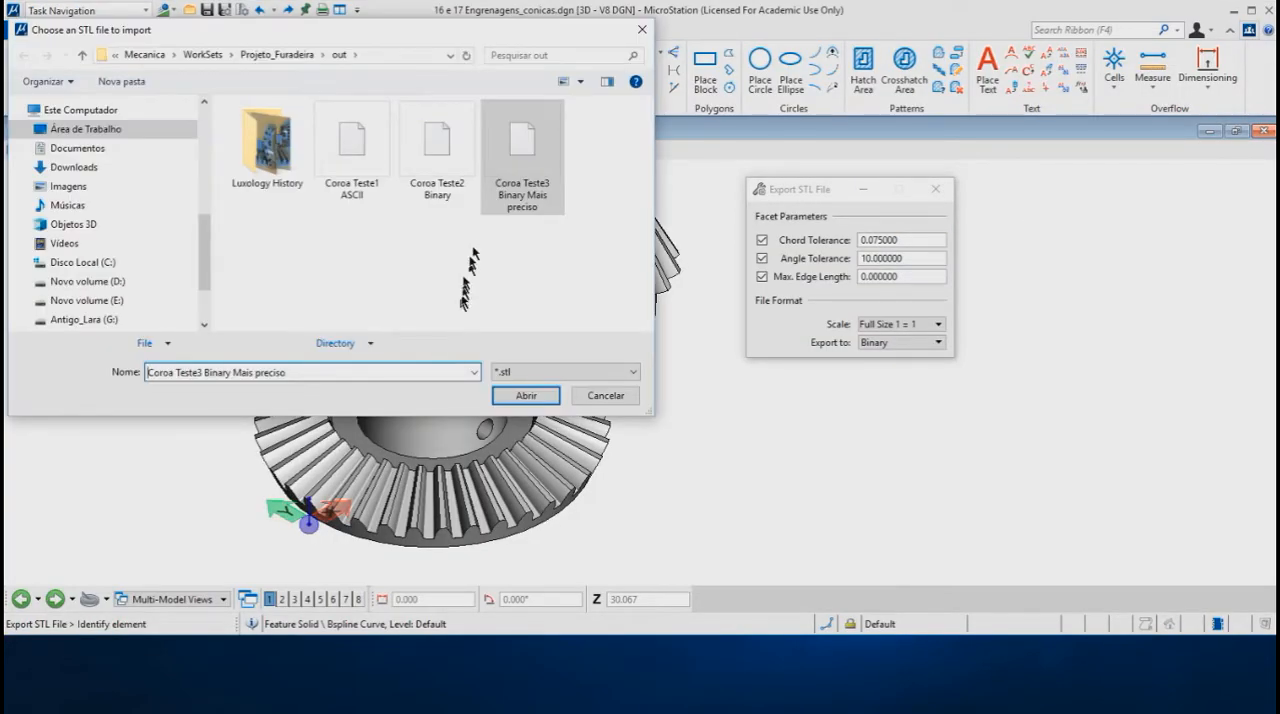
pyautogui.doubleClick(441, 158)
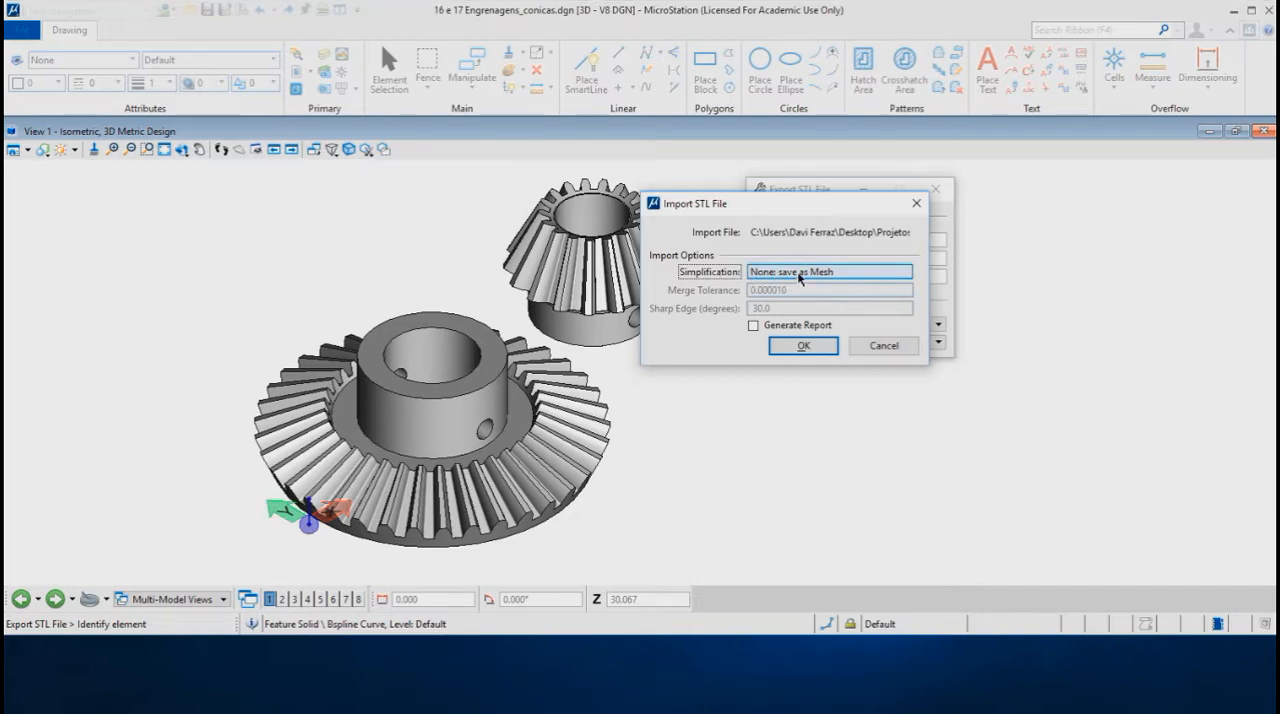
pyautogui.click(805, 345)
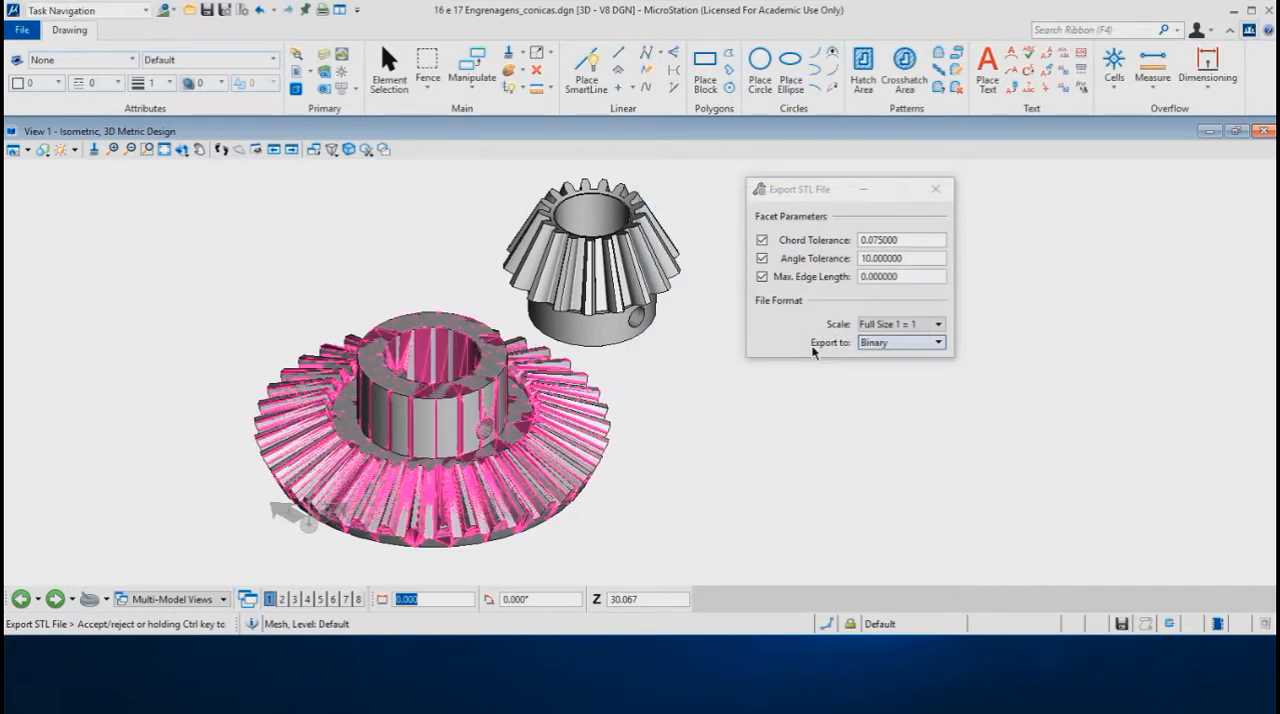
# Step: Move the imported mesh about 52 units at -90° away from the original large bevel gear
pyautogui.scroll(-2, 339, 273)
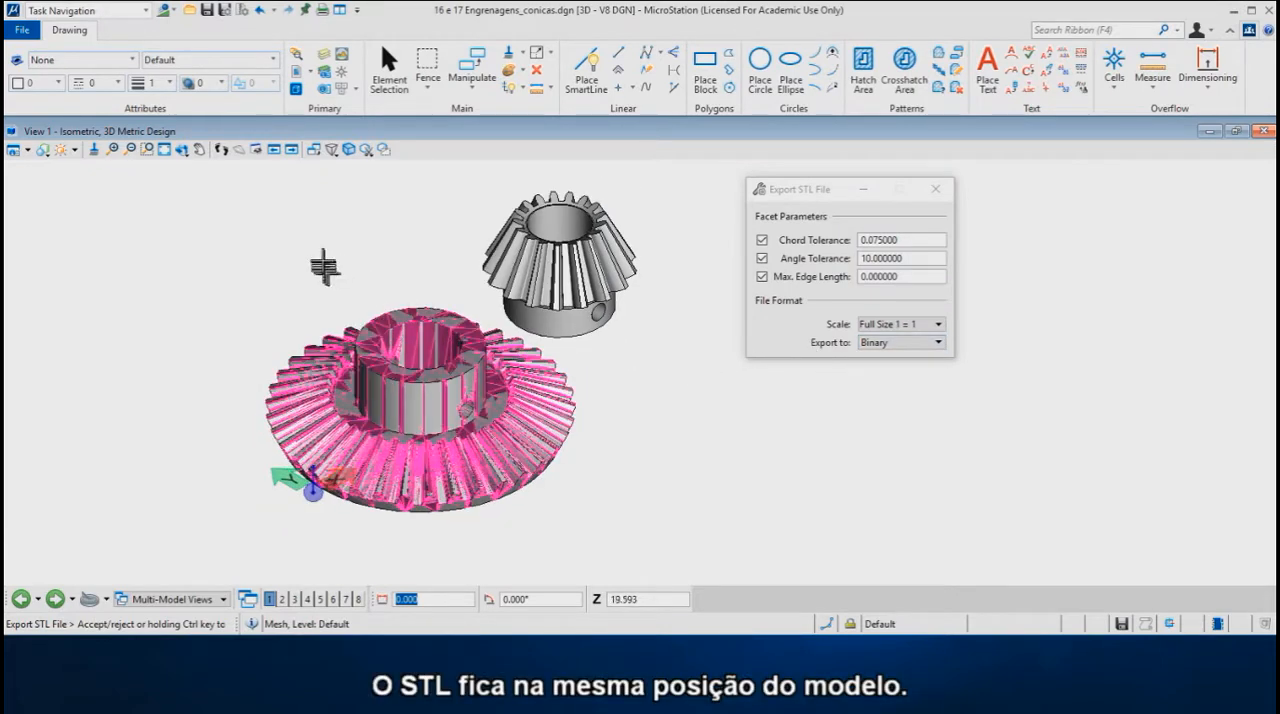
pyautogui.rightClick(324, 267)
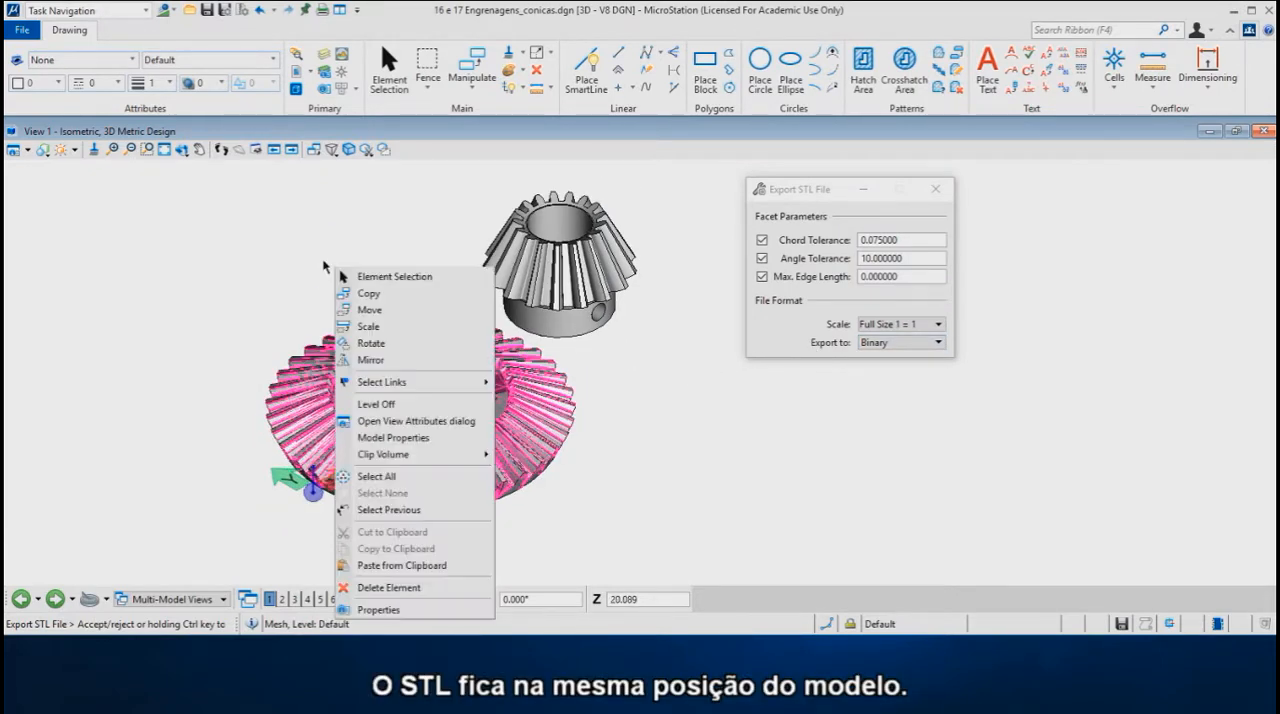
pyautogui.click(379, 310)
pyautogui.click(557, 458)
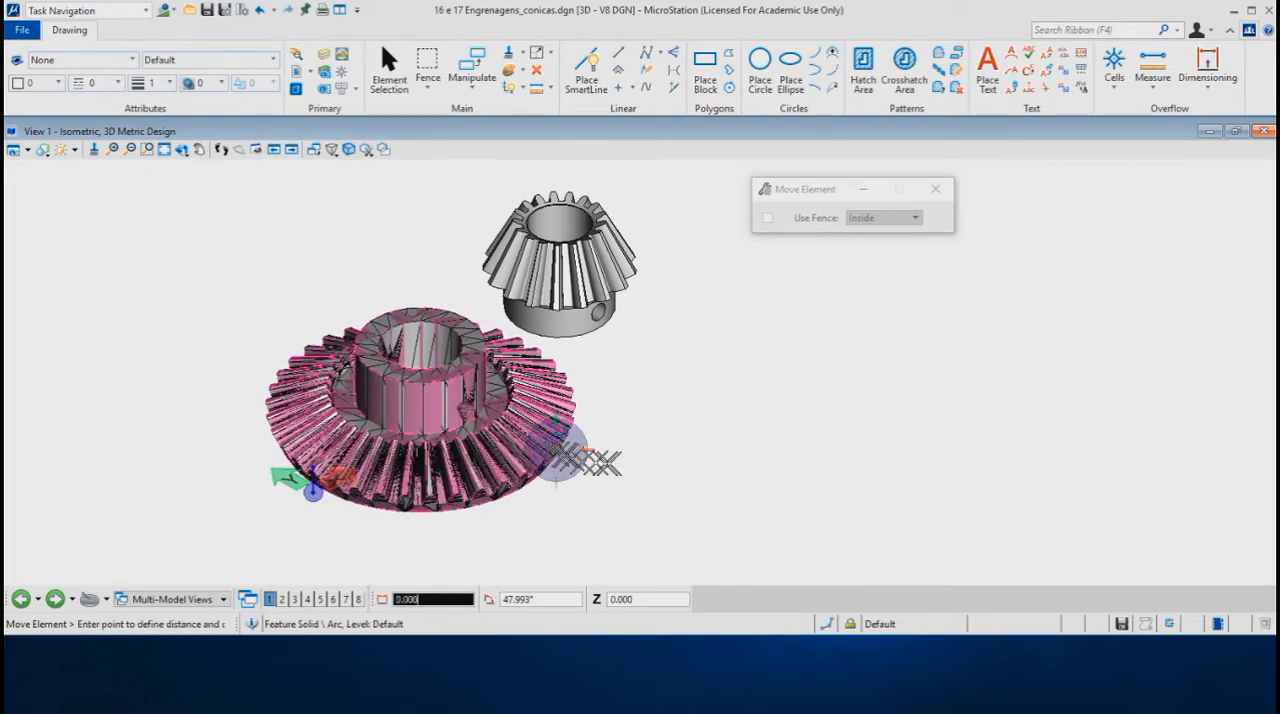
pyautogui.scroll(-1, 800, 390)
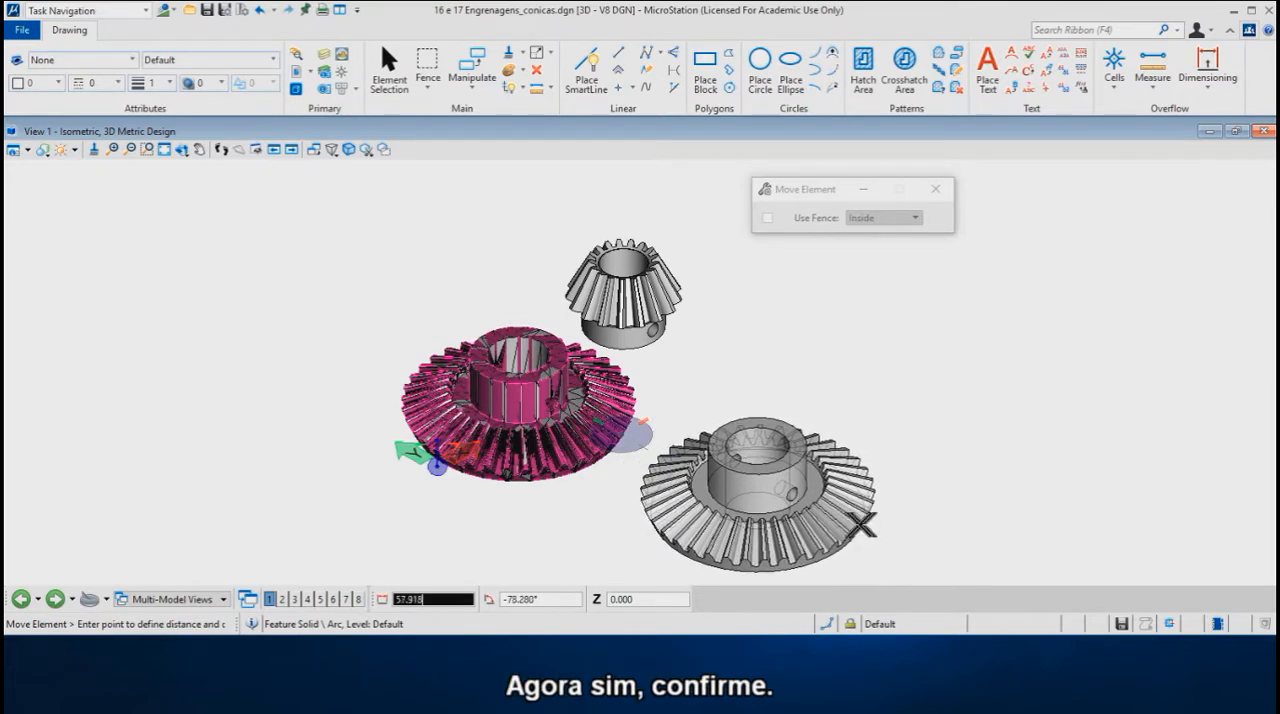
pyautogui.press('Return')
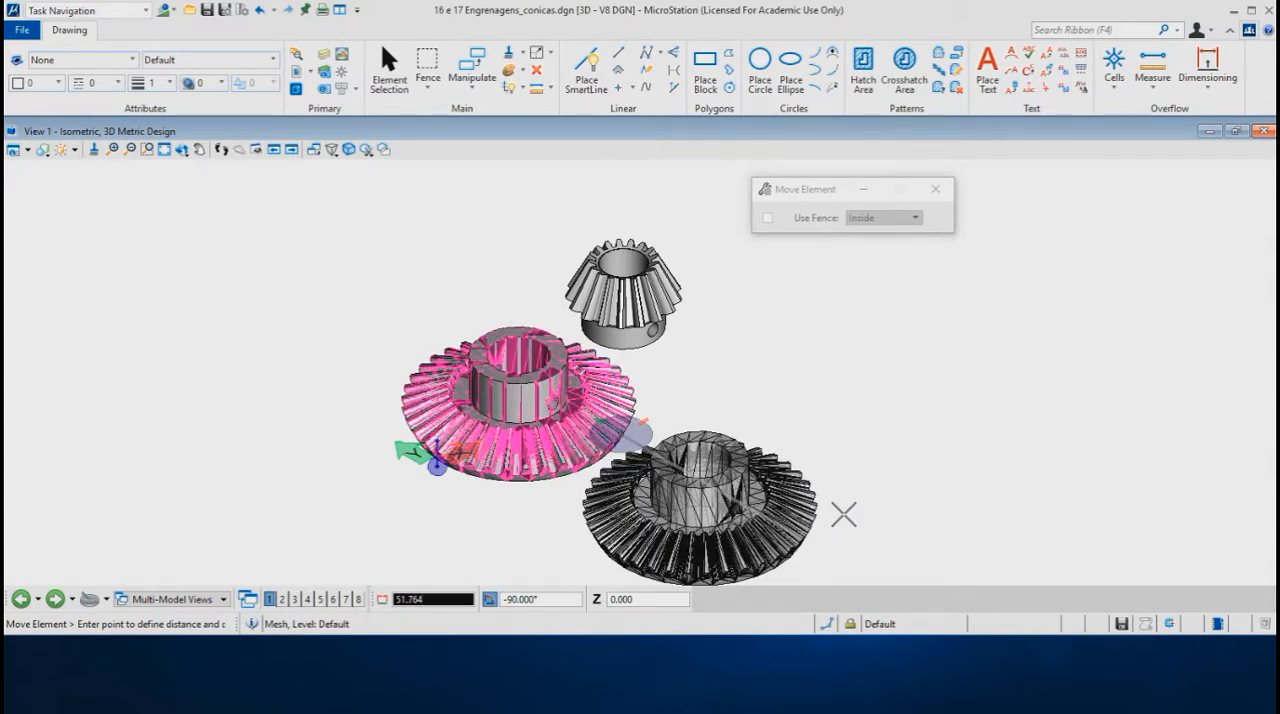
pyautogui.click(843, 514)
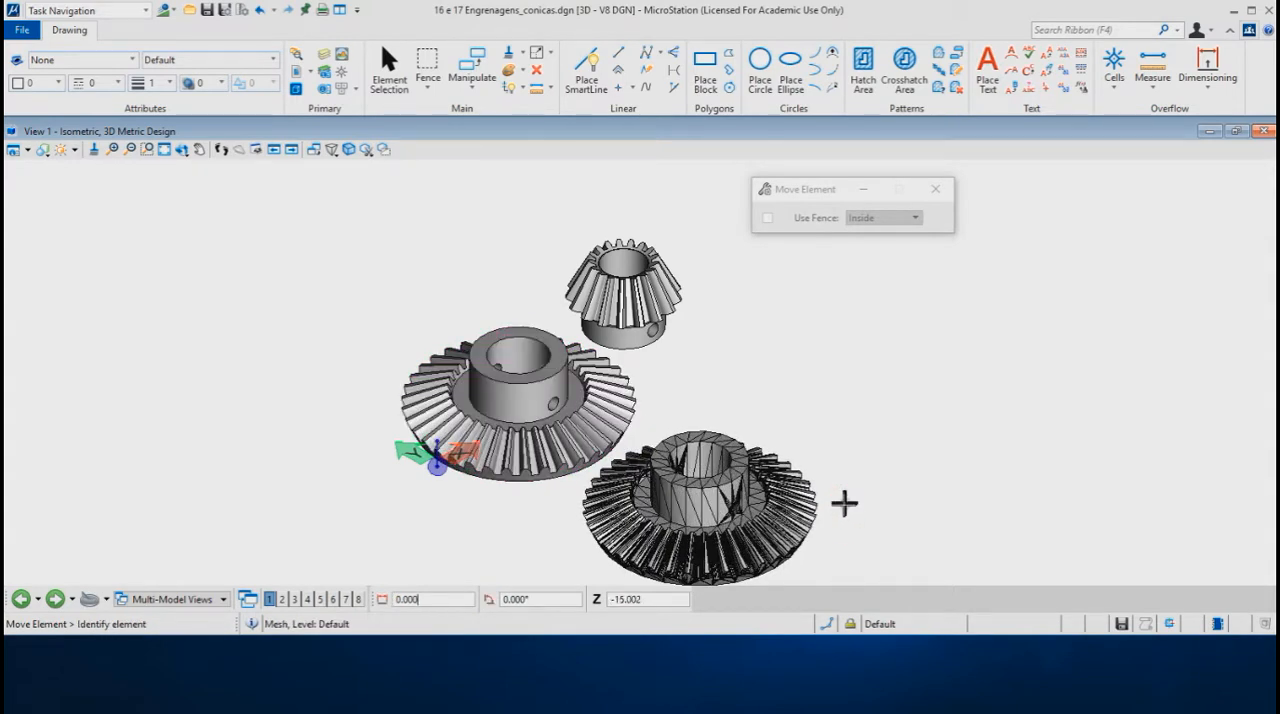
# Step: Import the Coroa Teste3 Binary Mais preciso STL file from the out folder as a mesh without simplification
pyautogui.scroll(5, 700, 500)
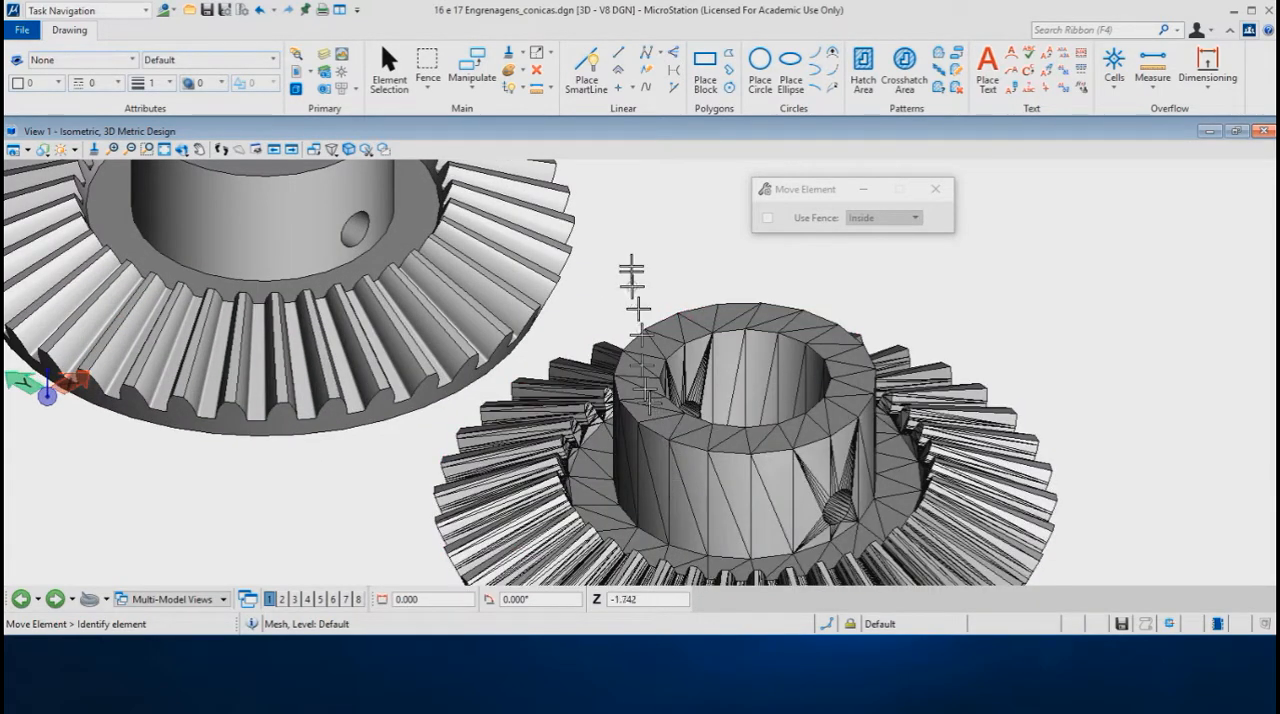
pyautogui.moveTo(629, 257); pyautogui.dragTo(643, 199, button='middle')
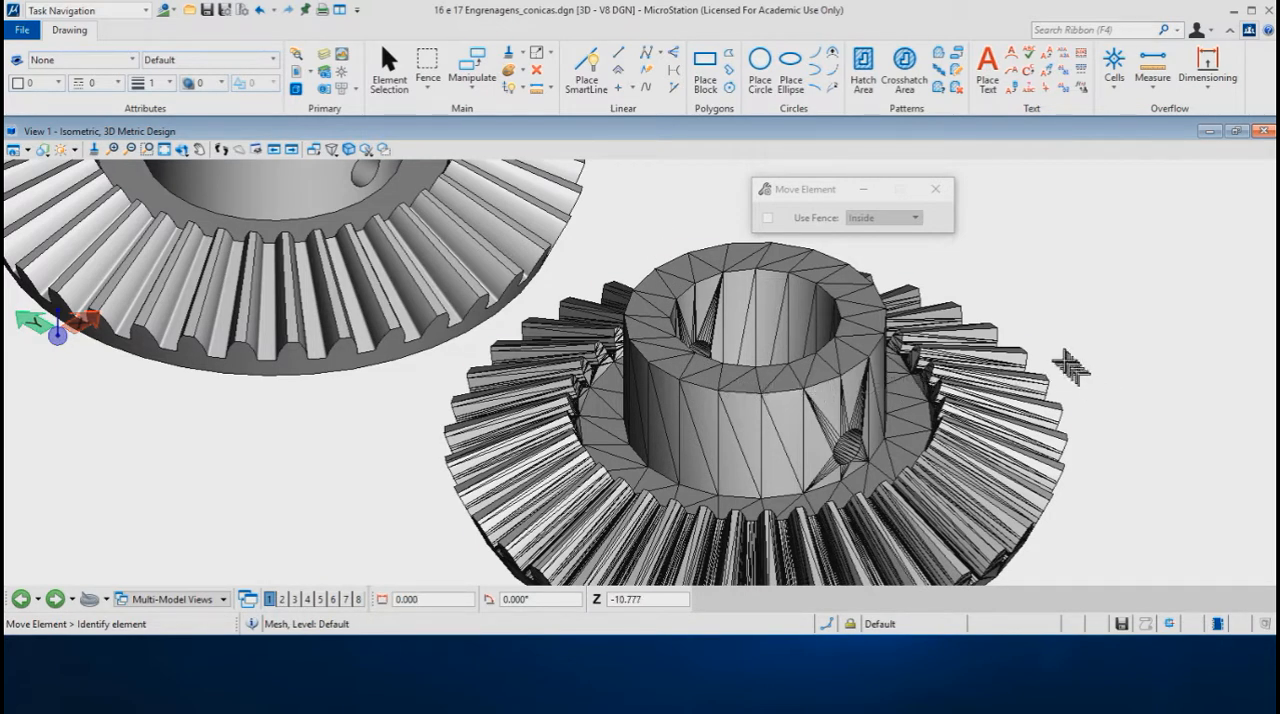
pyautogui.scroll(-1, 1062, 368)
pyautogui.scroll(-1, 510, 515)
pyautogui.scroll(-1, 510, 515)
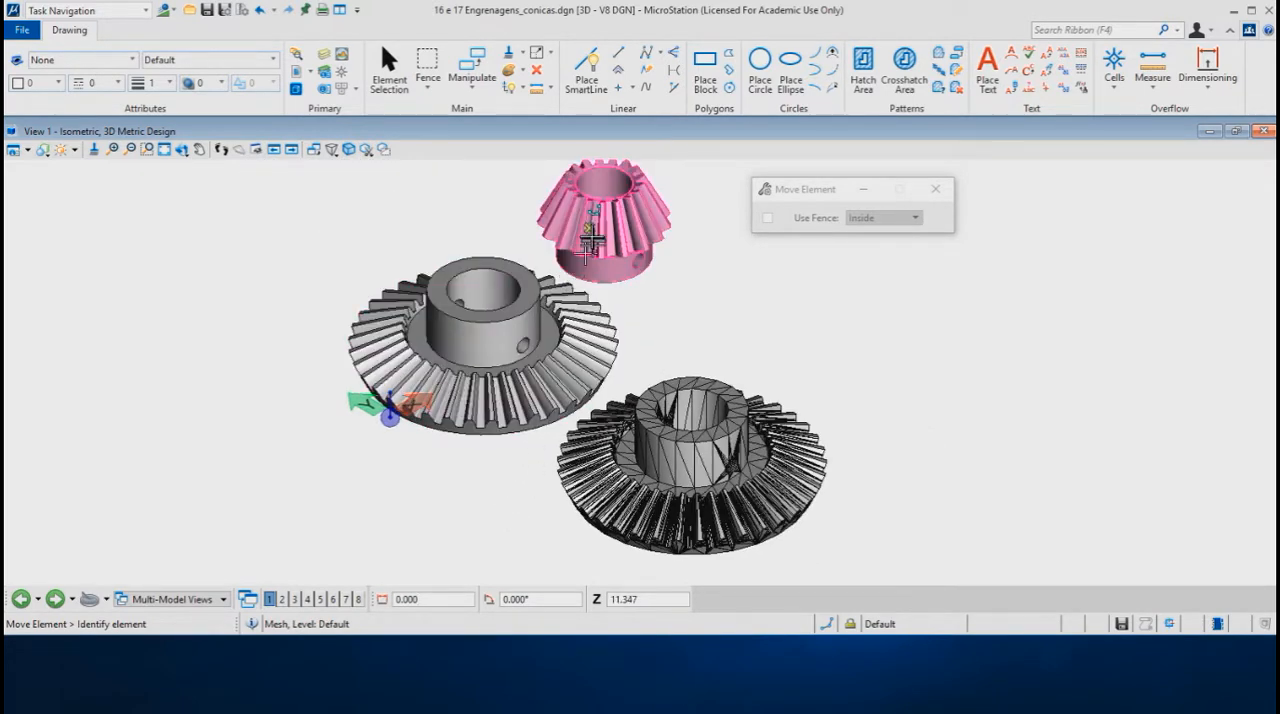
pyautogui.click(21, 30)
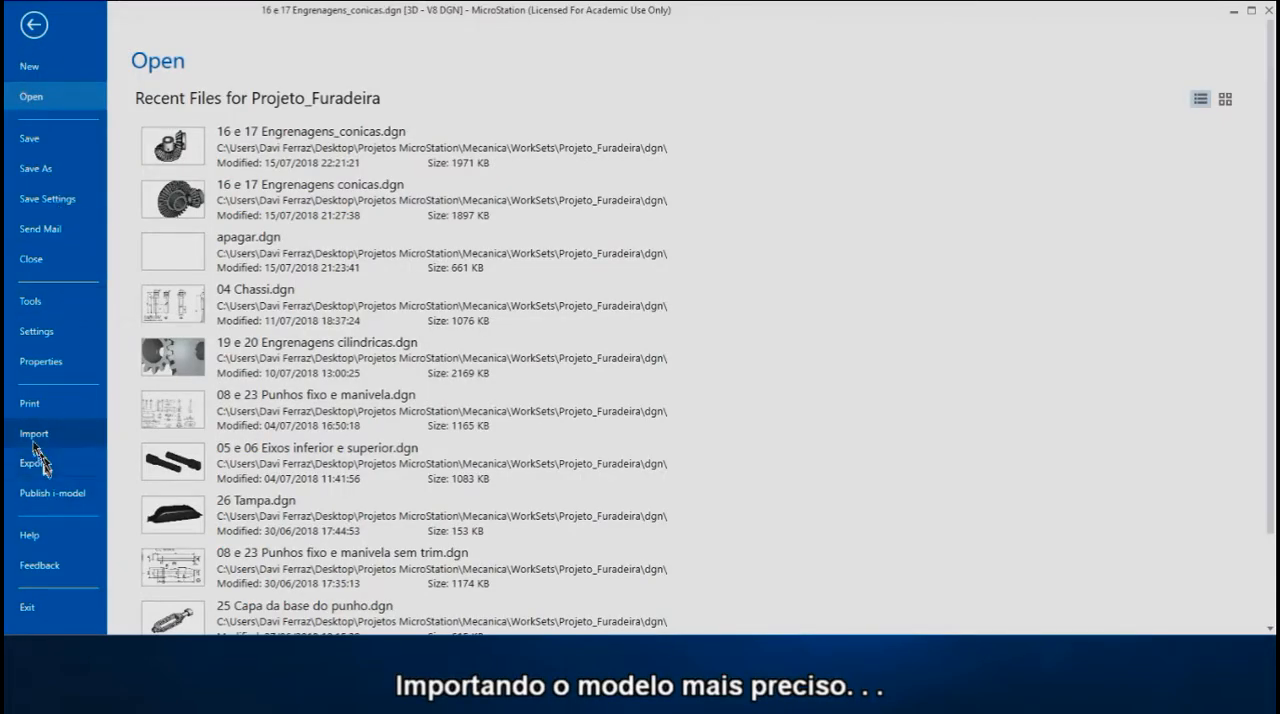
pyautogui.click(33, 436)
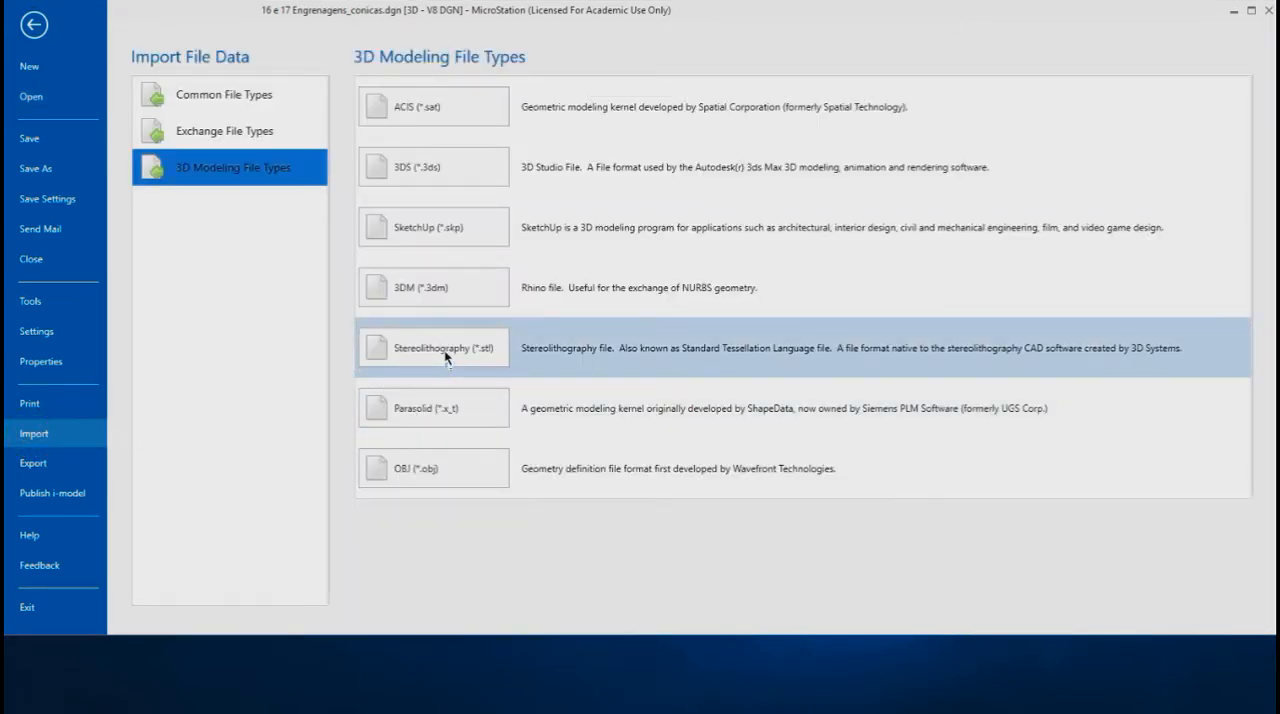
pyautogui.click(446, 349)
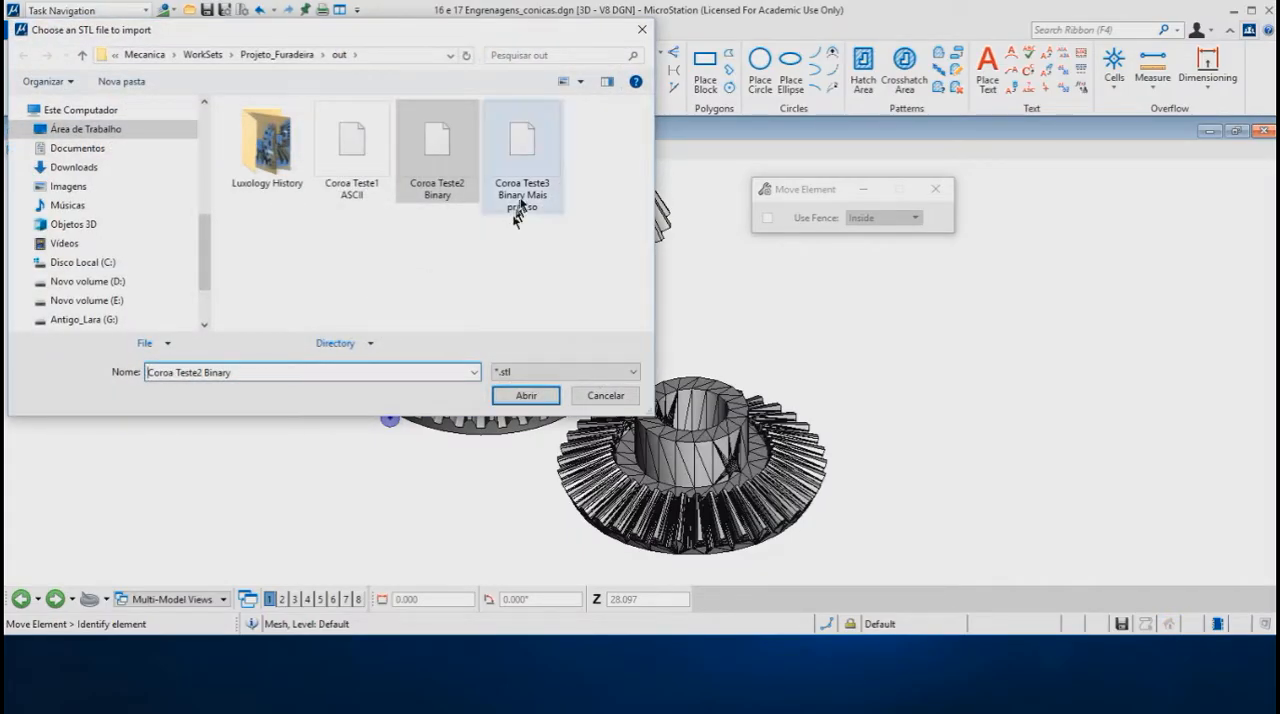
pyautogui.doubleClick(520, 200)
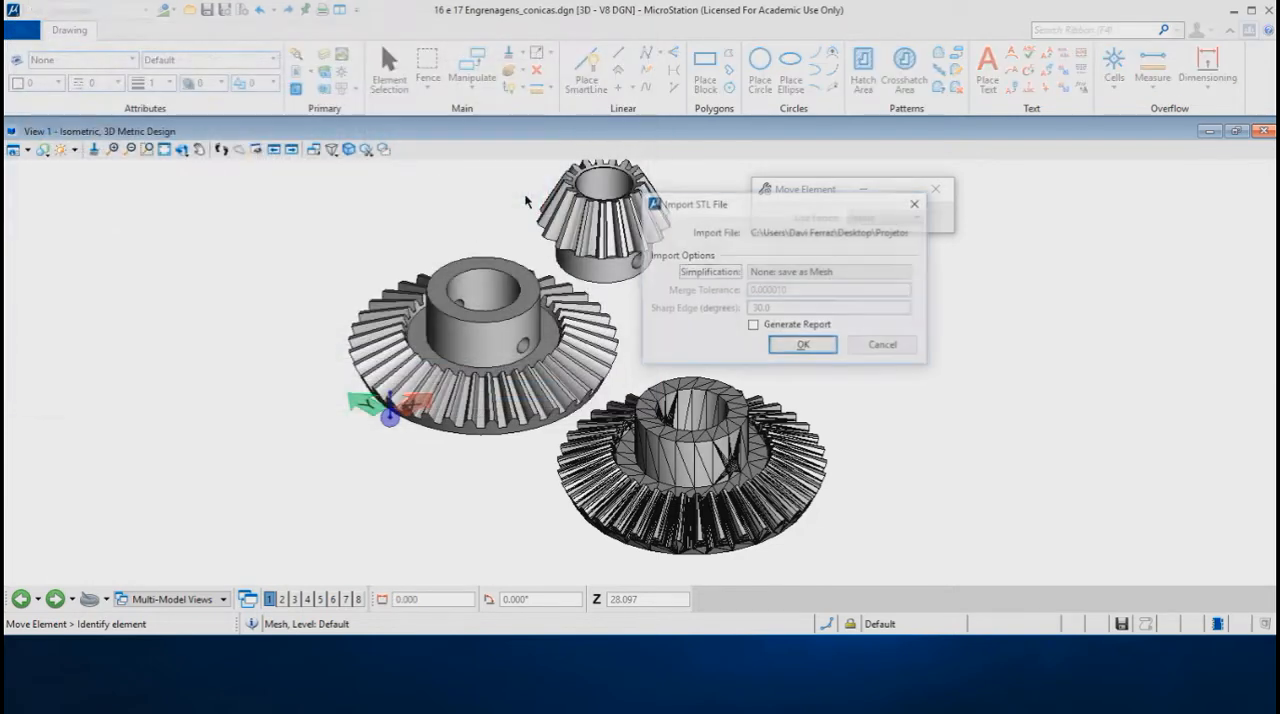
pyautogui.click(805, 345)
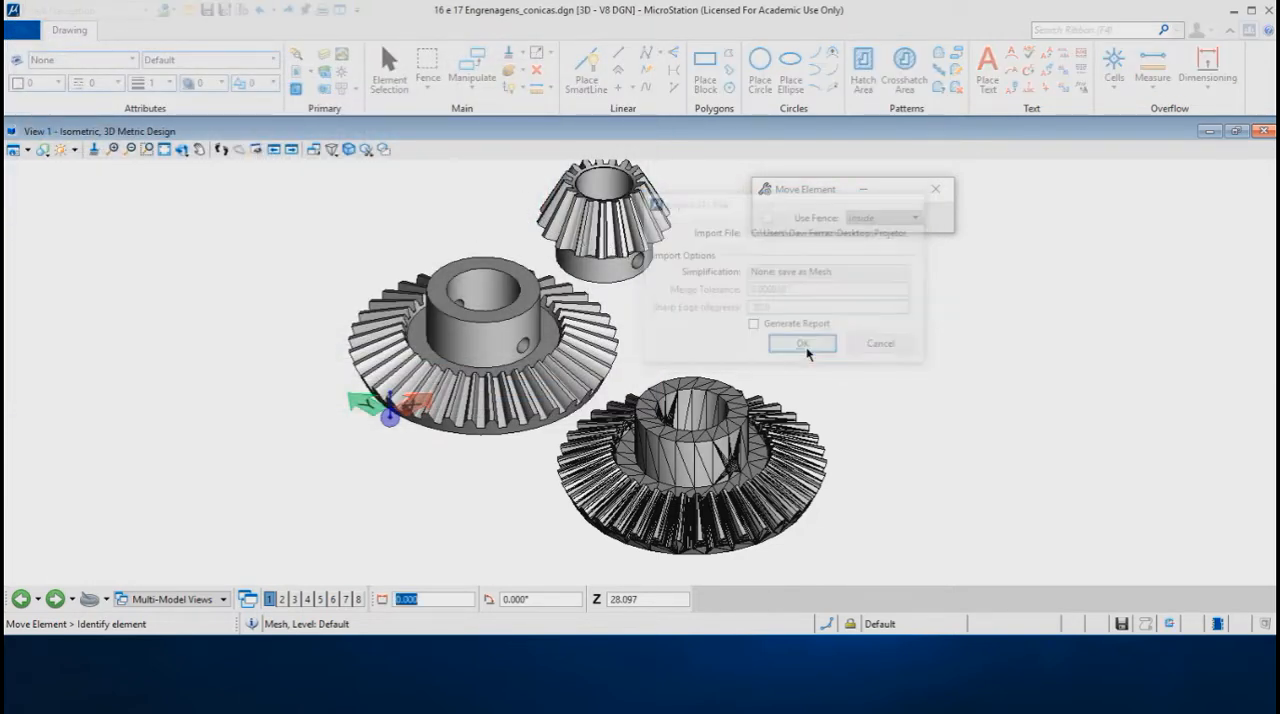
# Step: Move the newly imported finer mesh about 50 units at 180° away from the original large bevel gear
pyautogui.rightClick(287, 276)
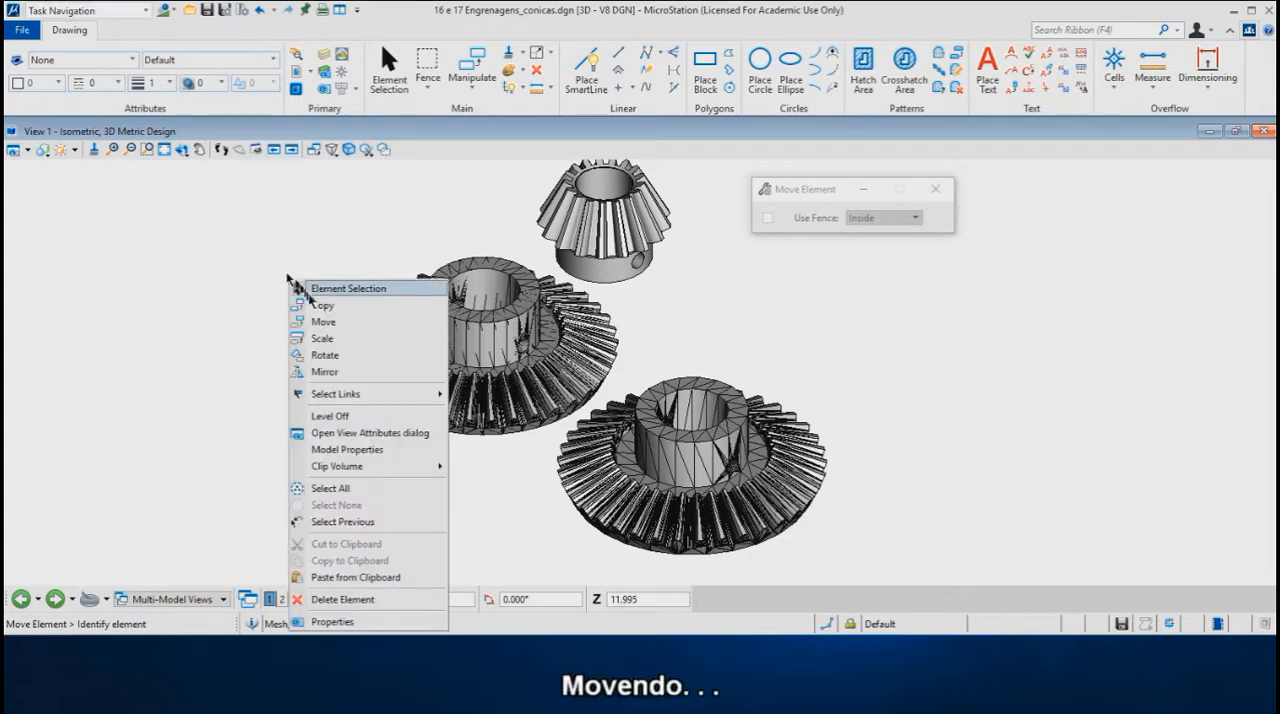
pyautogui.click(323, 321)
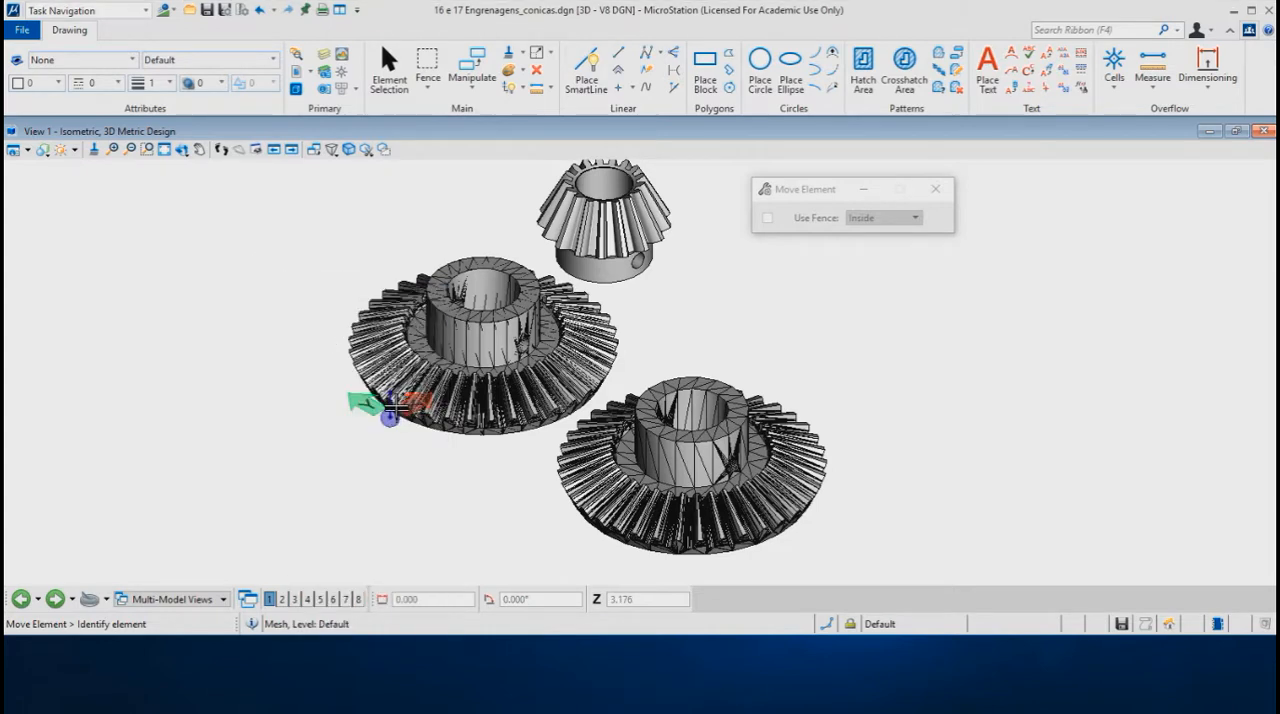
pyautogui.click(390, 404)
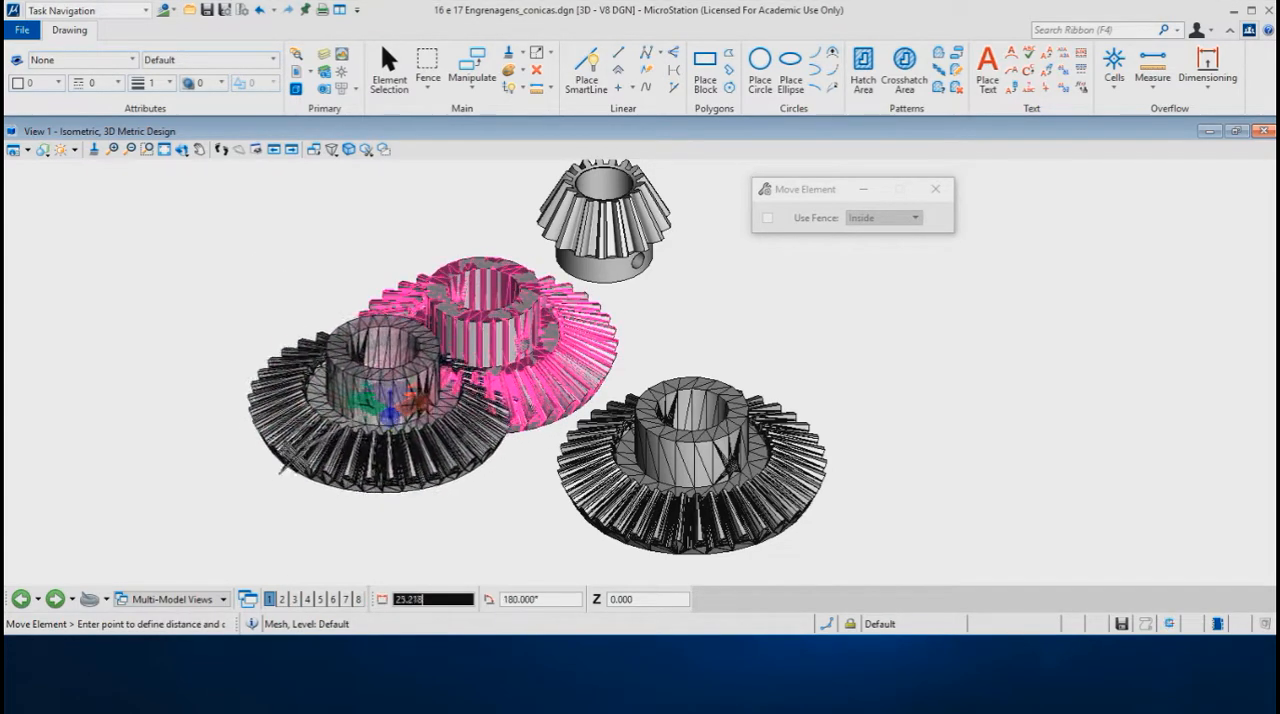
pyautogui.press('Return')
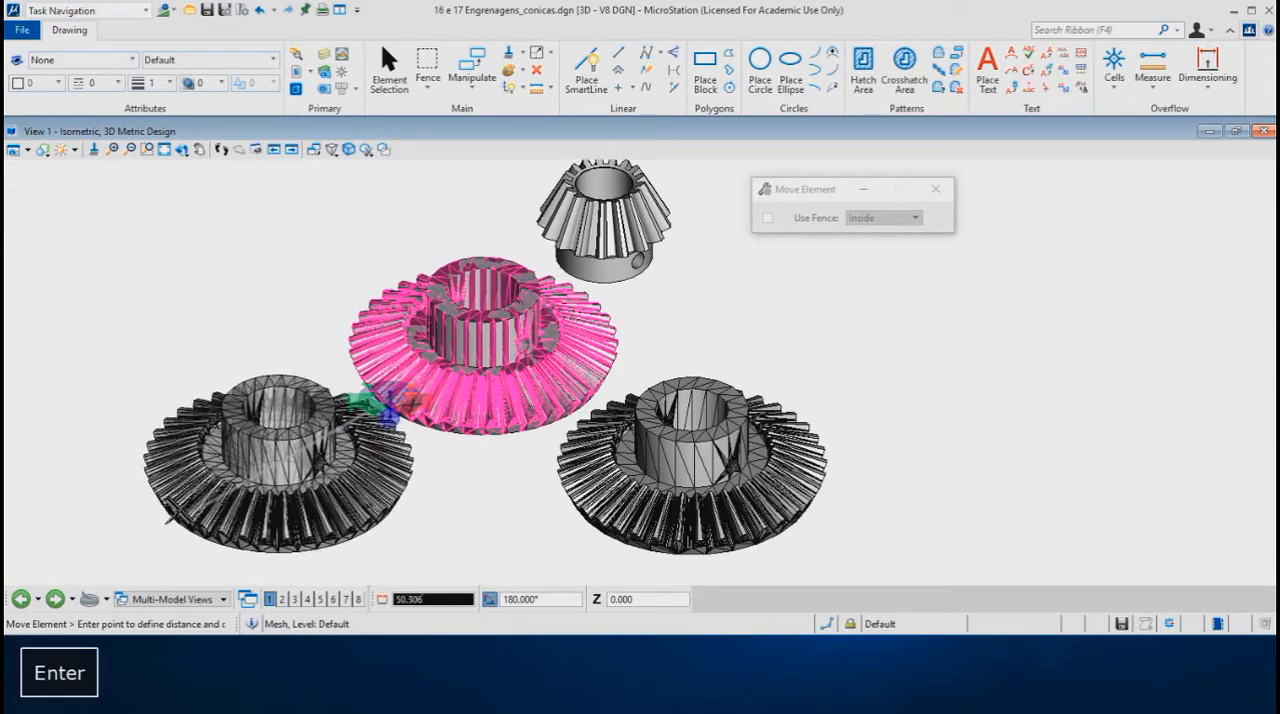
pyautogui.click(168, 520)
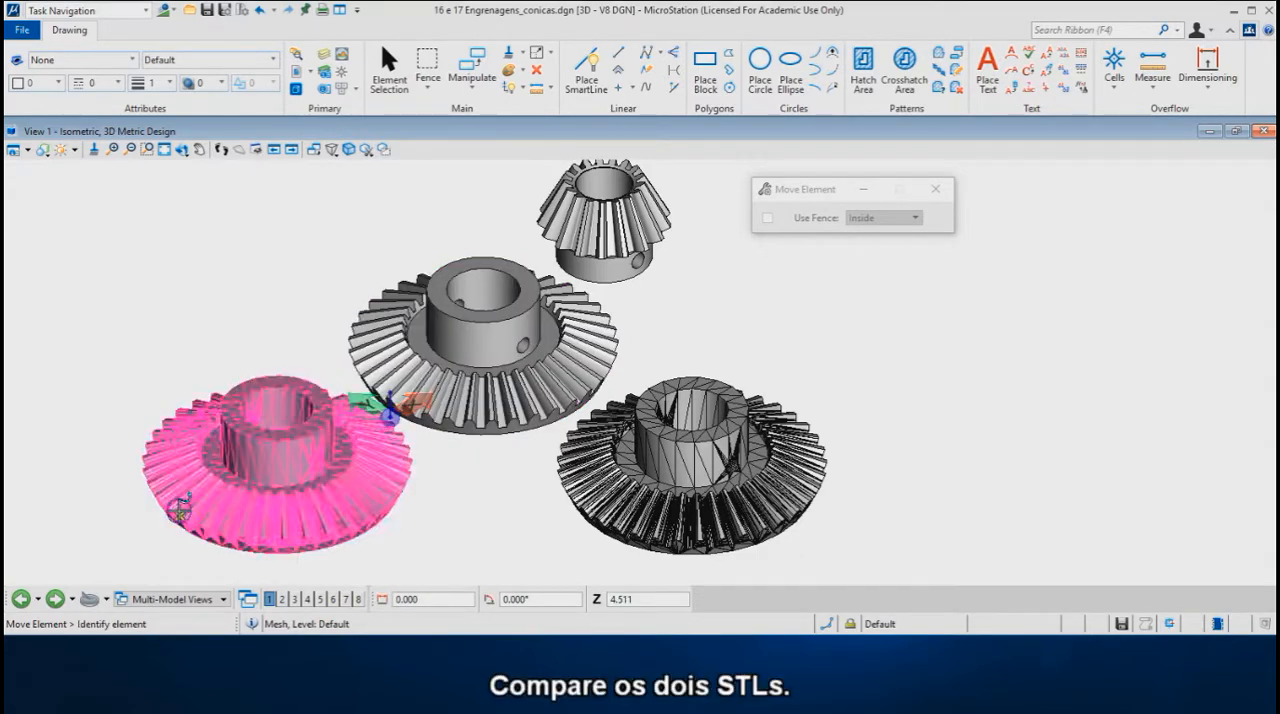
pyautogui.scroll(1, 312, 565)
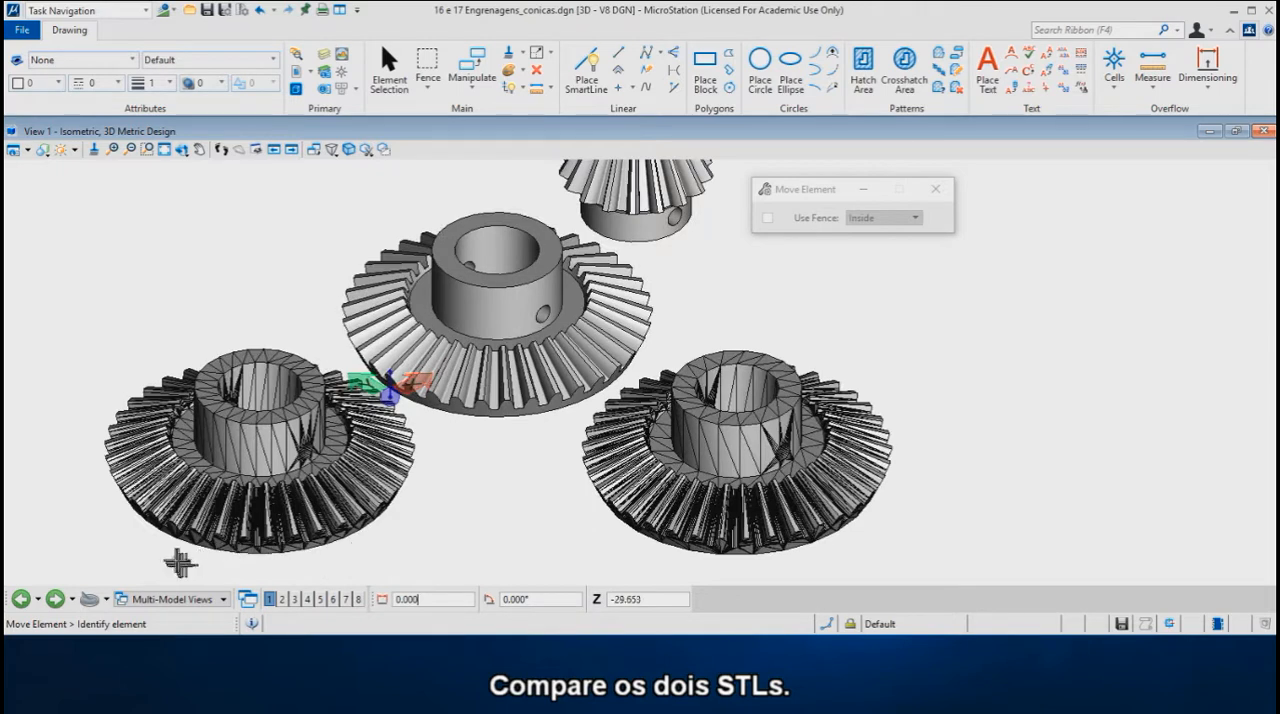
pyautogui.scroll(1, 140, 555)
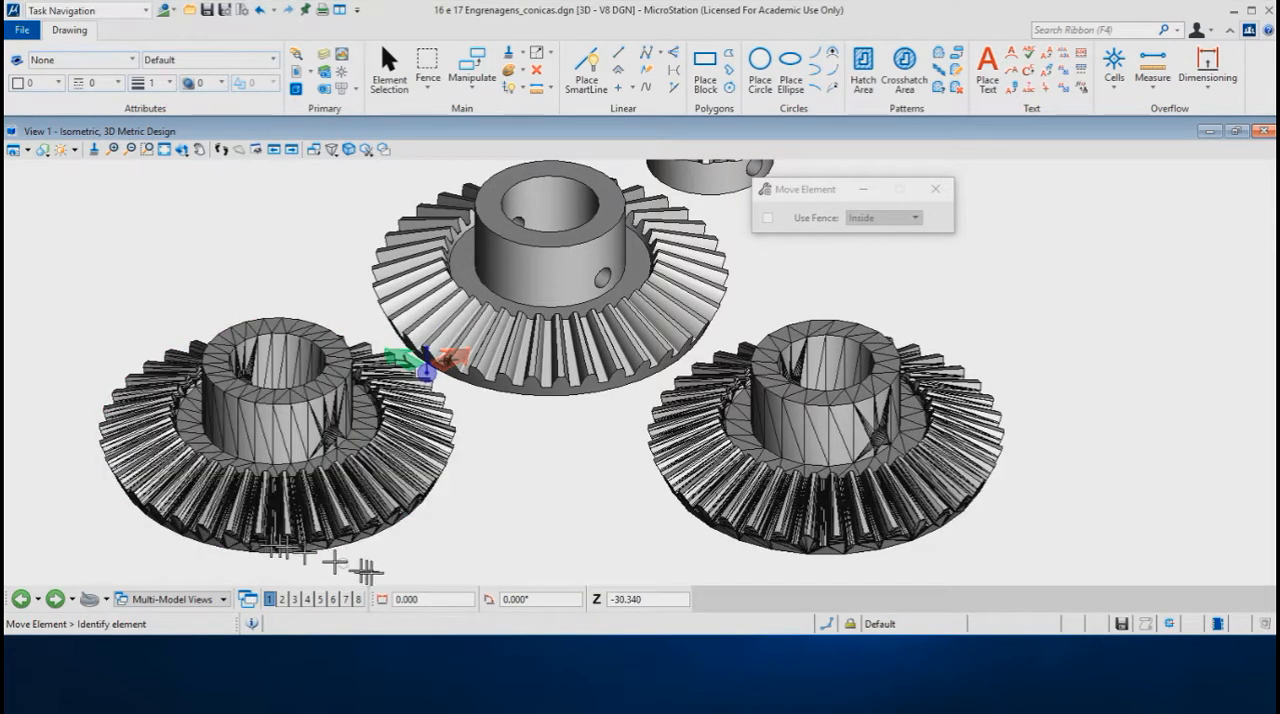
pyautogui.rightClick(606, 546)
pyautogui.click(640, 215)
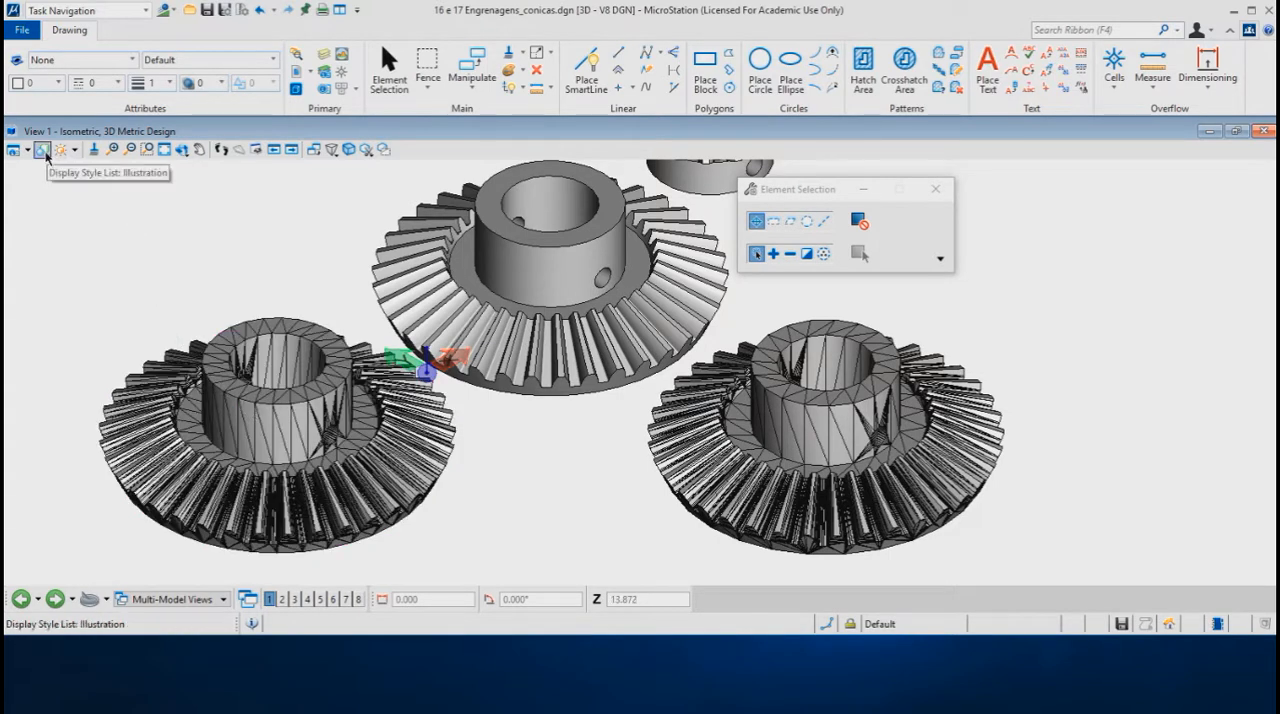
# Step: Open the STL export settings and reposition their dialog clear of the gears
pyautogui.click(22, 30)
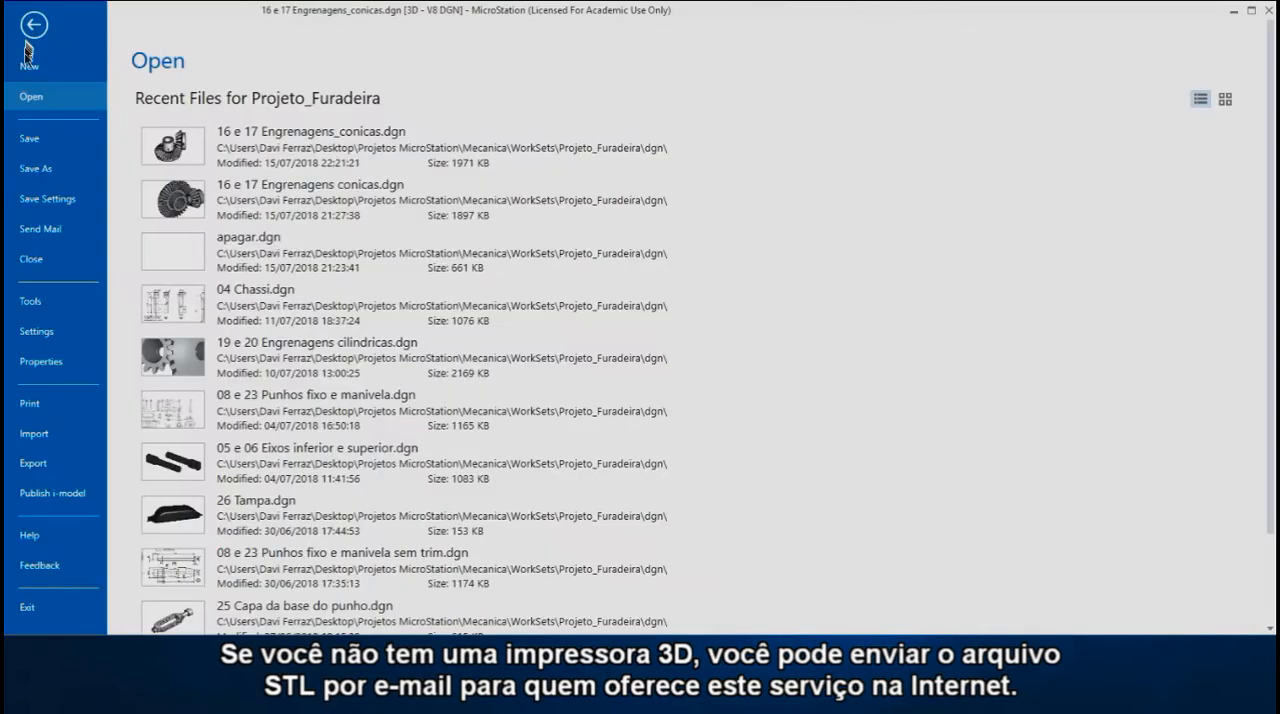
pyautogui.click(40, 465)
pyautogui.click(434, 348)
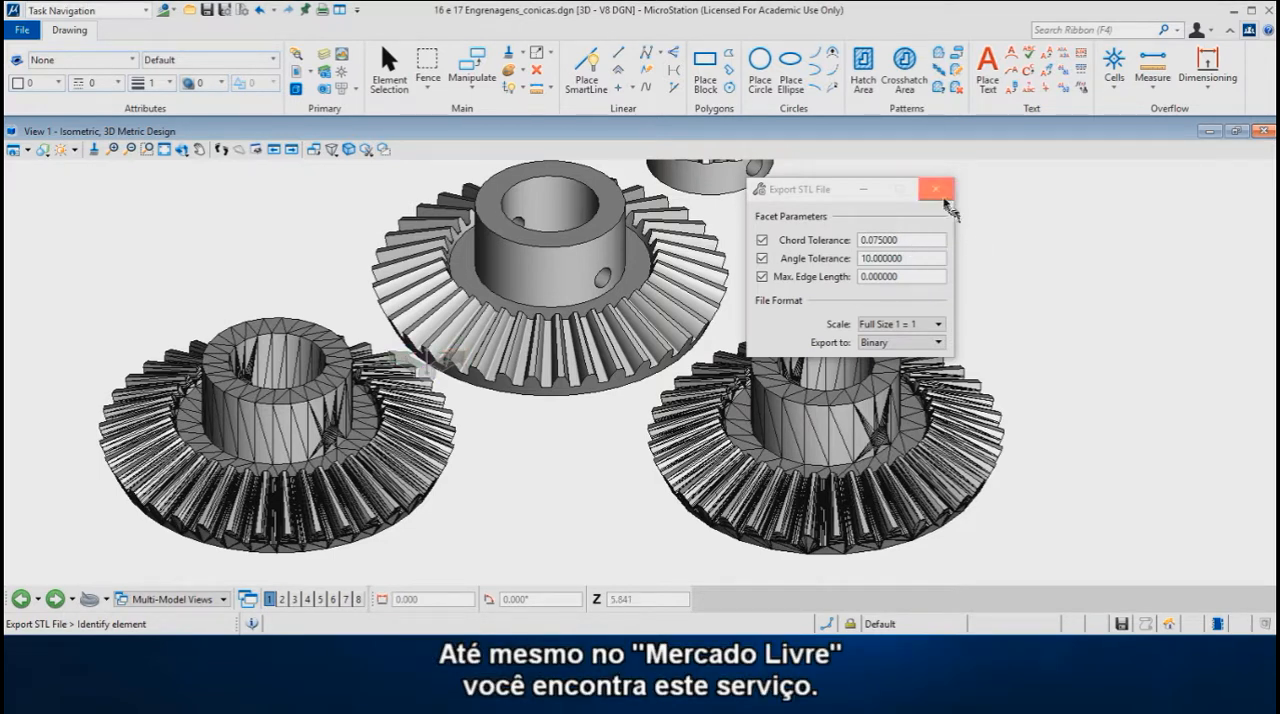
pyautogui.moveTo(830, 193); pyautogui.dragTo(1108, 194)
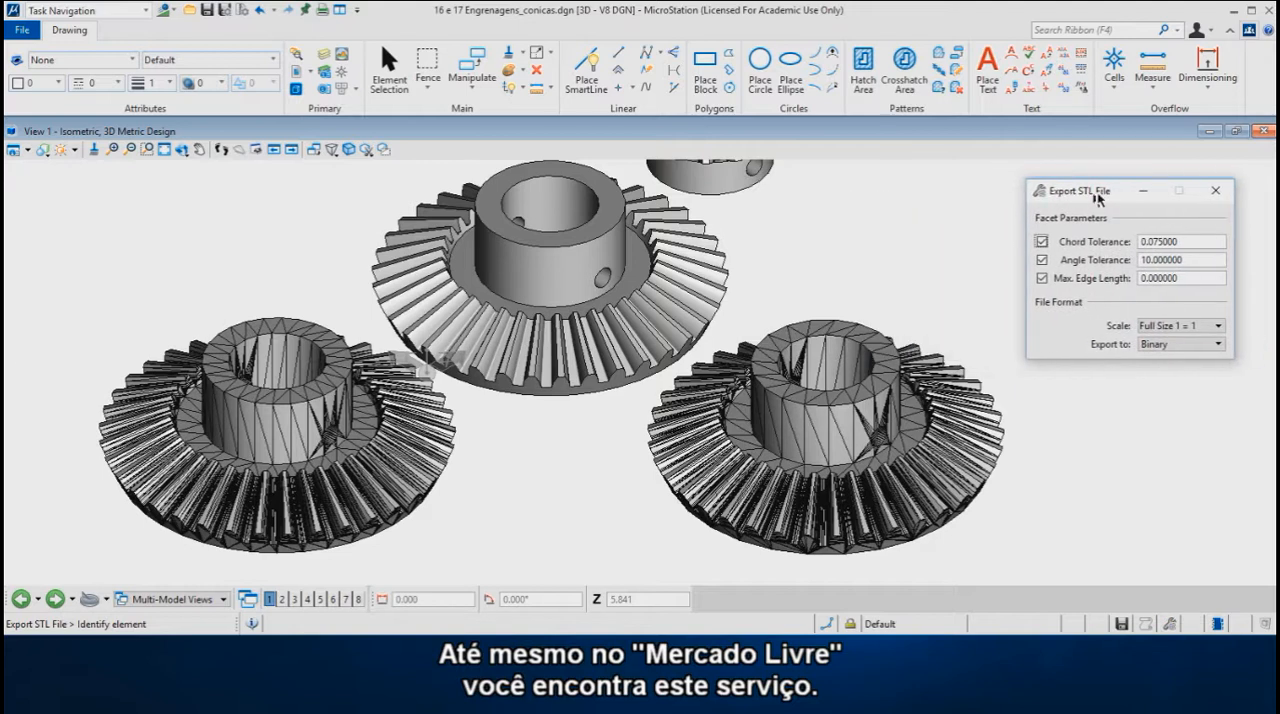